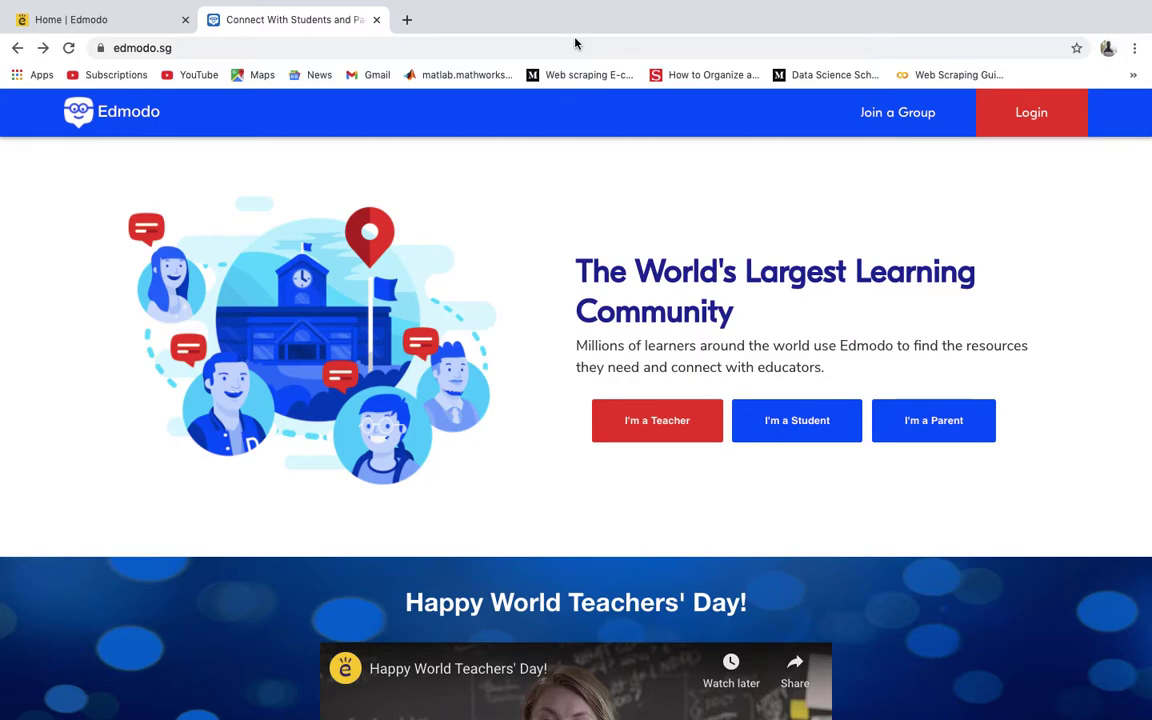
Step: Open the teacher sign-up page and look over its email address and password fields
click(260, 48)
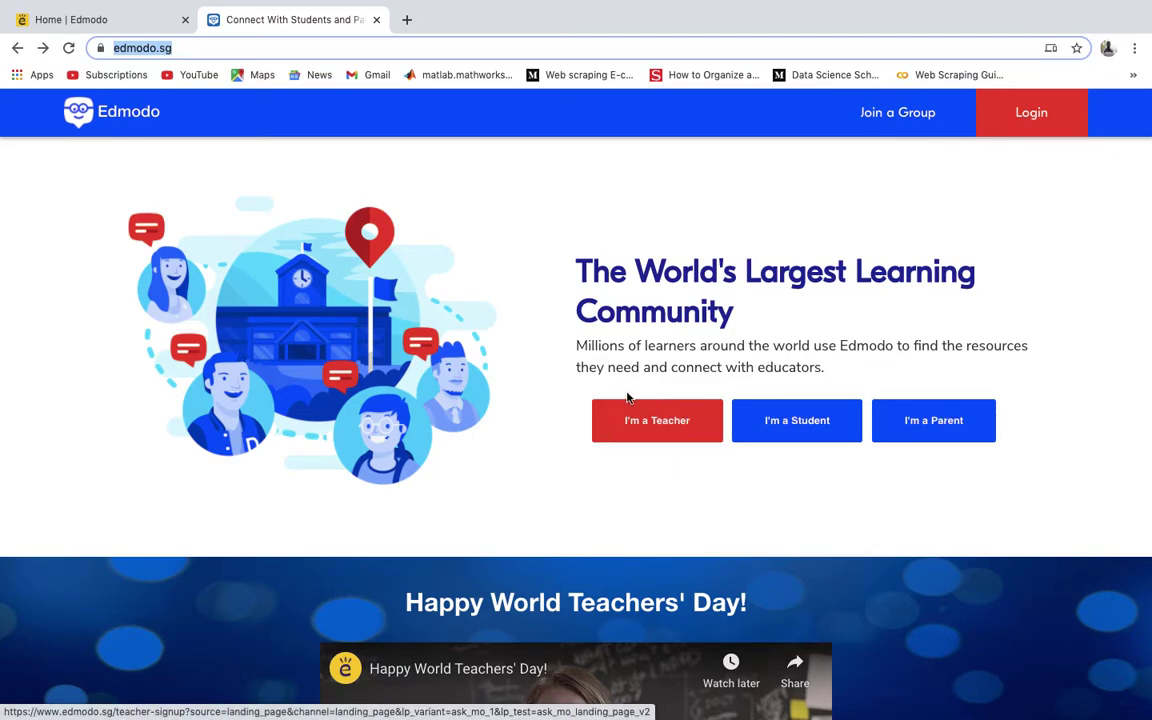
click(657, 422)
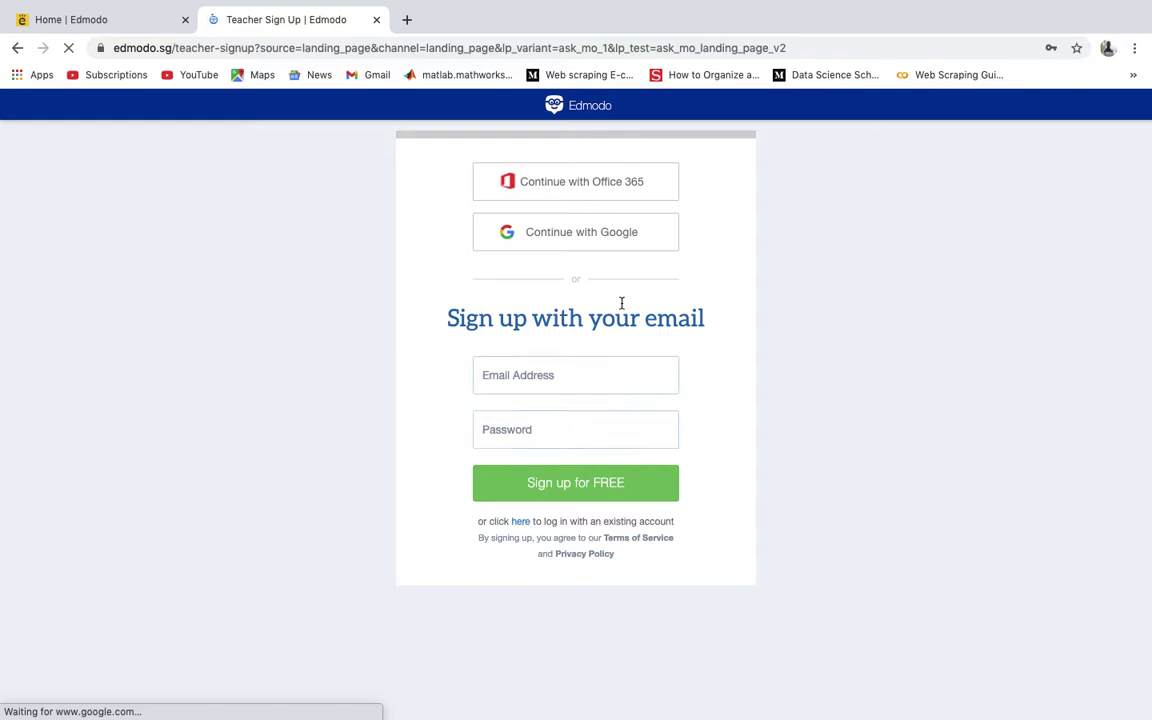
click(572, 363)
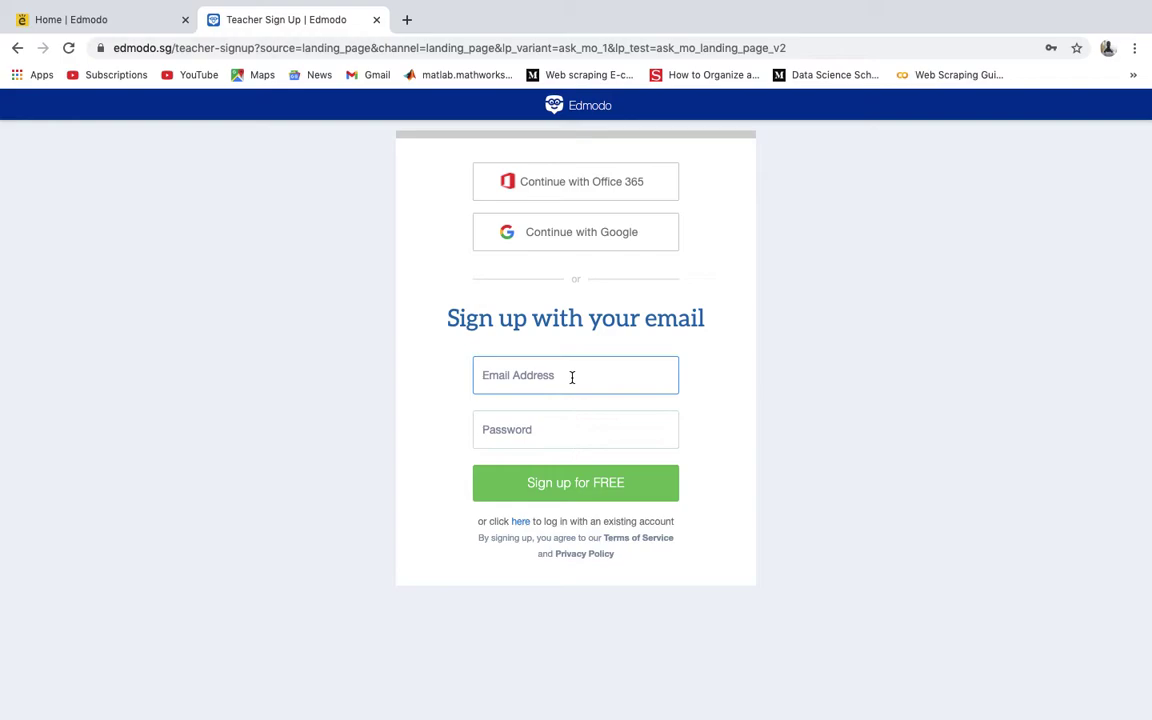
click(553, 425)
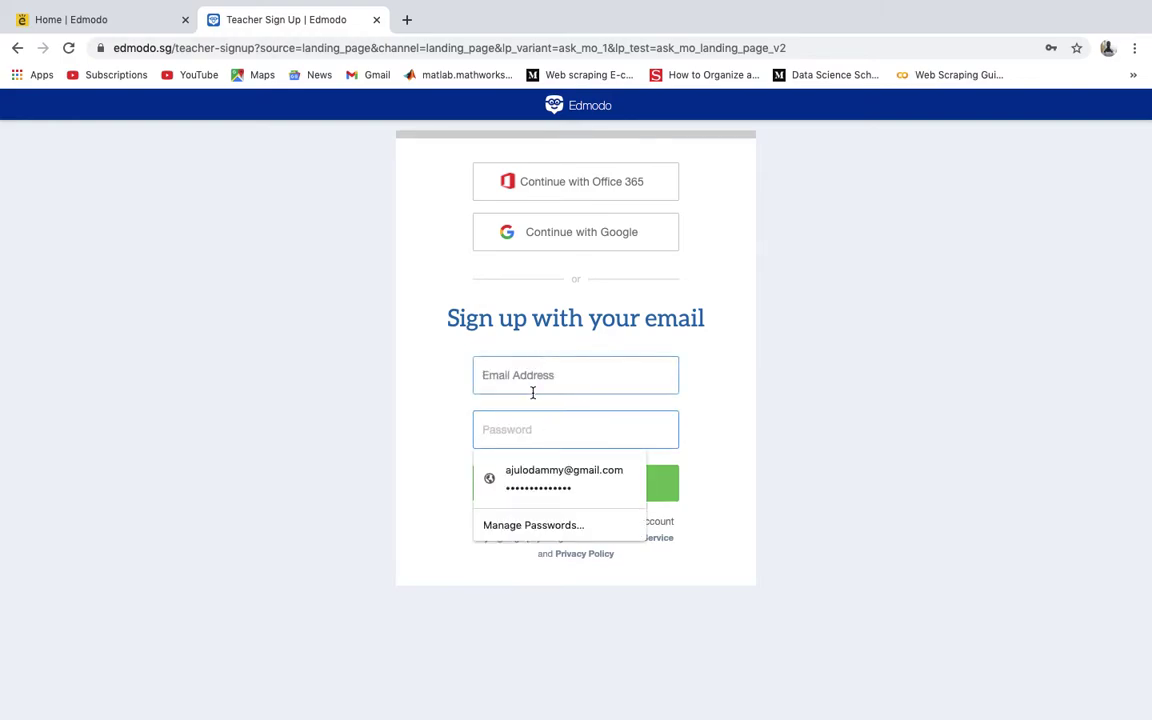
click(548, 380)
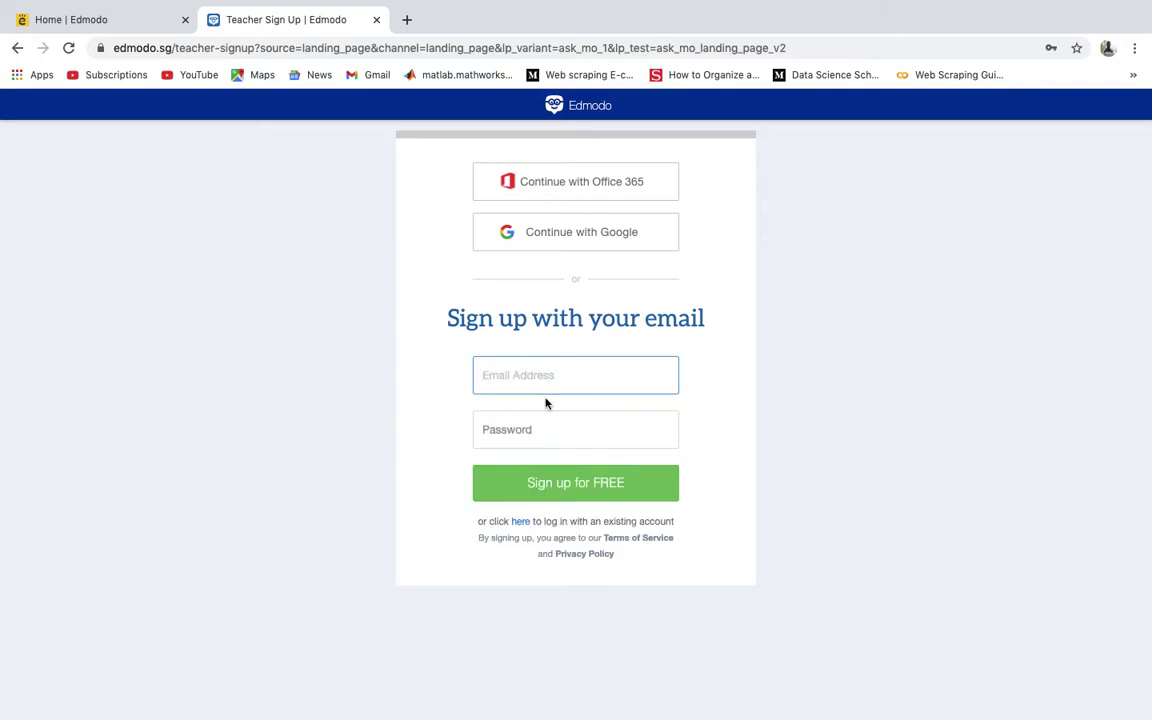
click(545, 438)
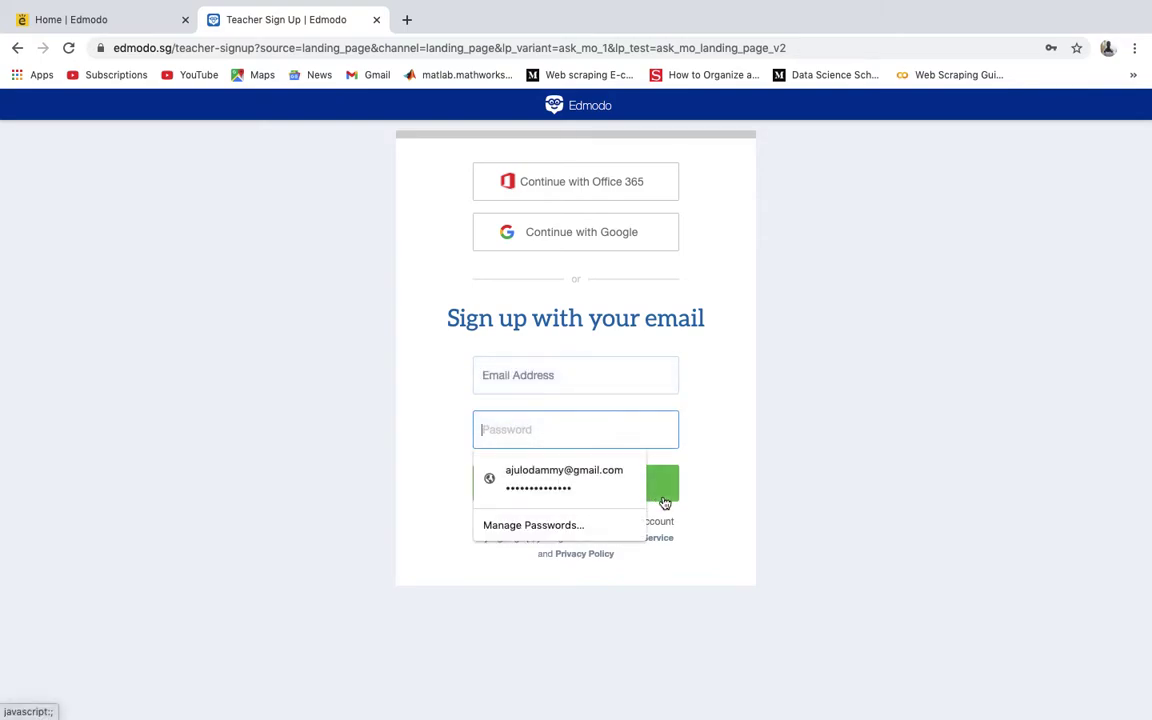
click(707, 451)
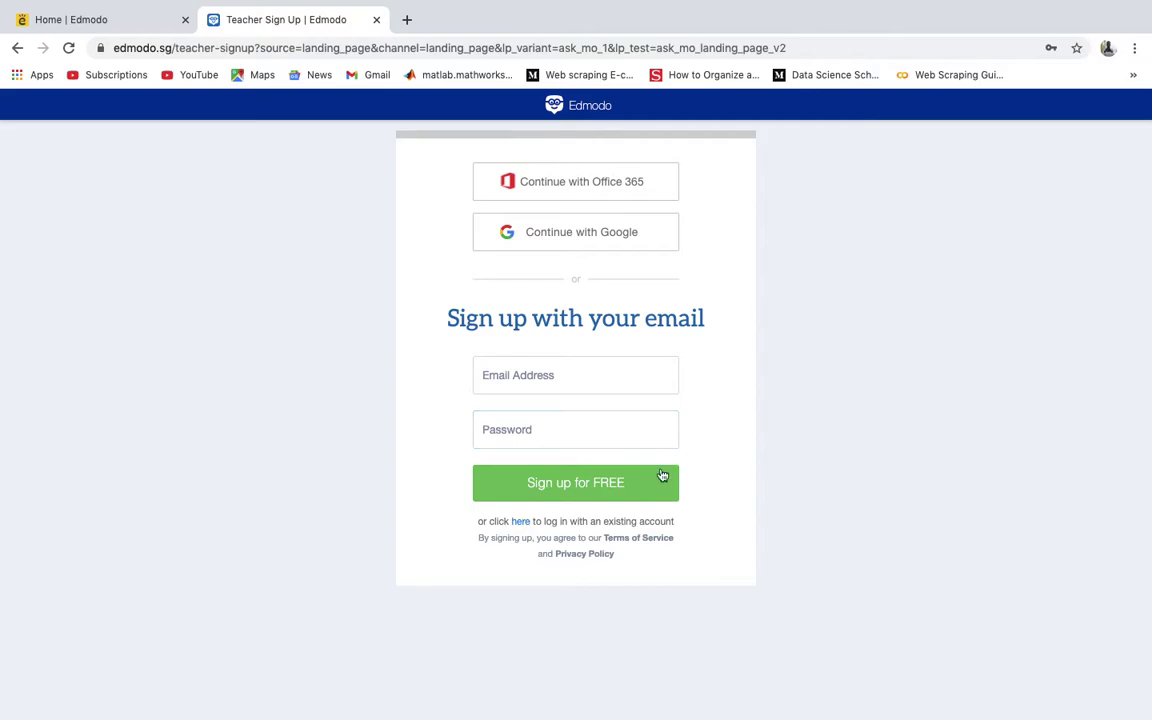
Step: Switch to the signed-in Edmodo home page and limit the feed to class activity only
click(107, 21)
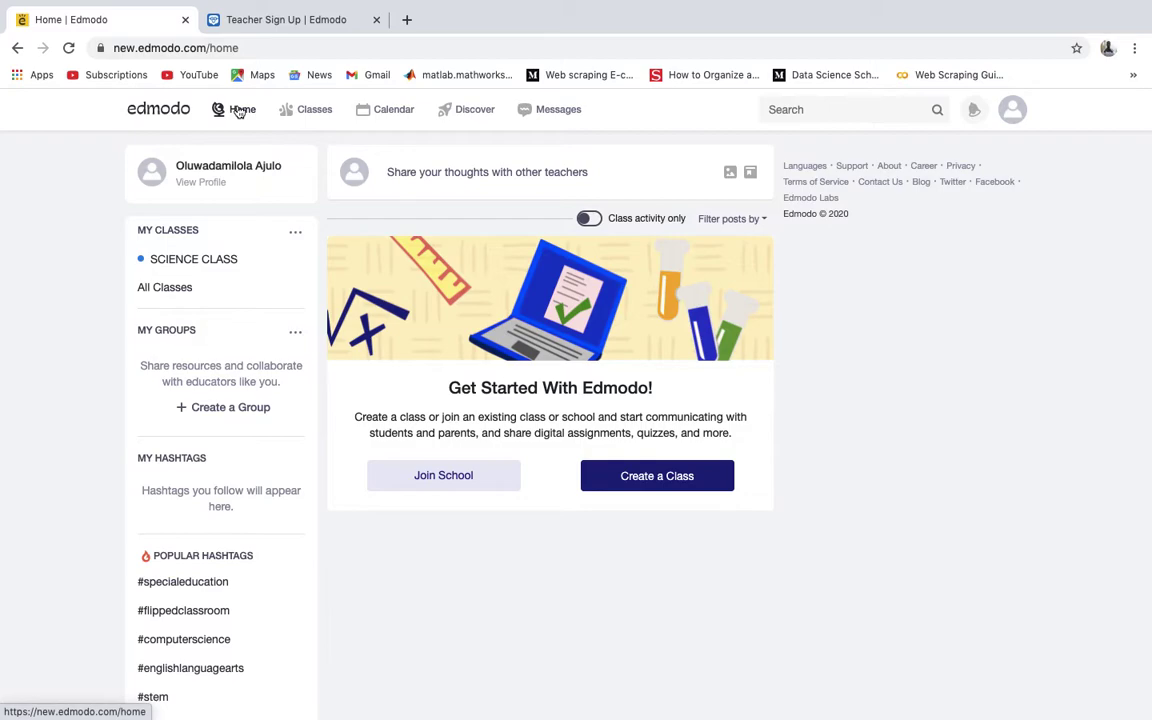
mouse_move(320, 117)
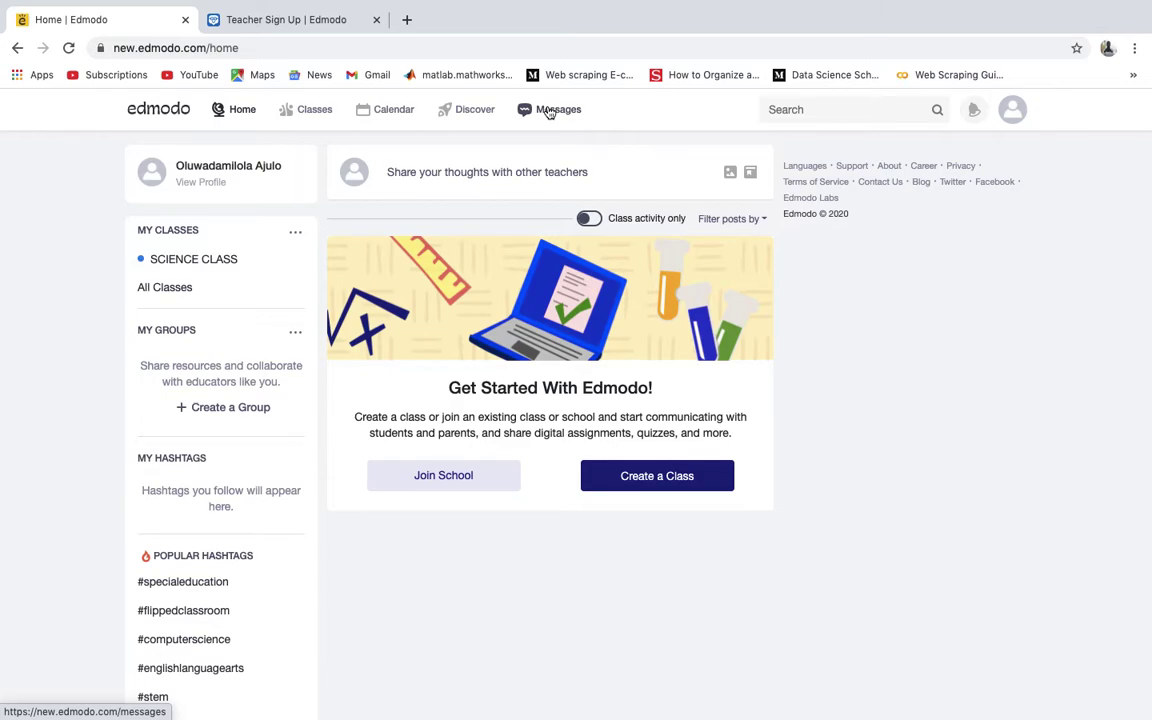
scroll(591, 303, down, 2)
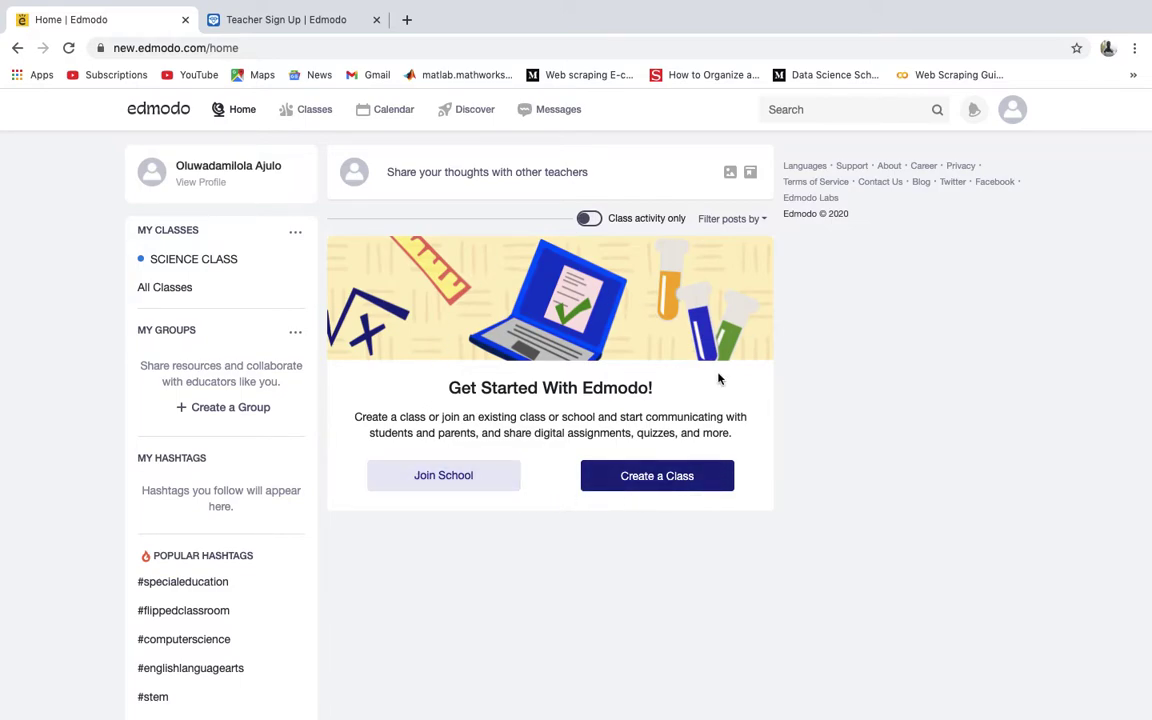
click(589, 222)
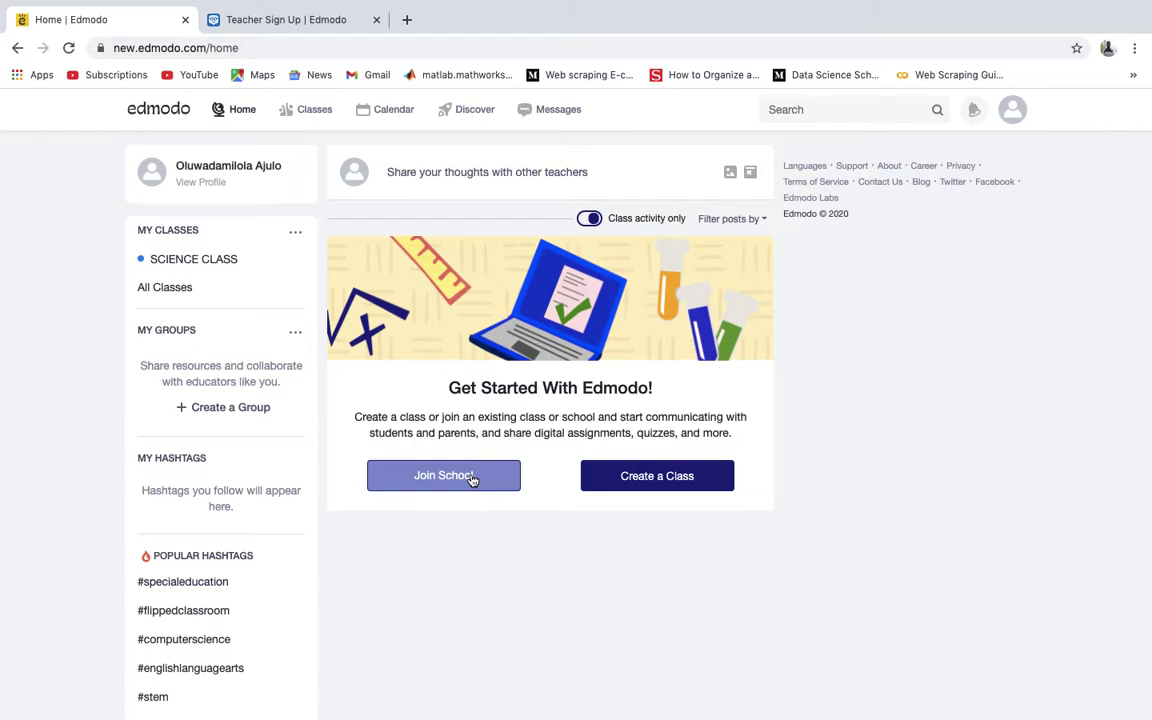
Step: Start creating a class and name it "Social Studies Class"
click(657, 477)
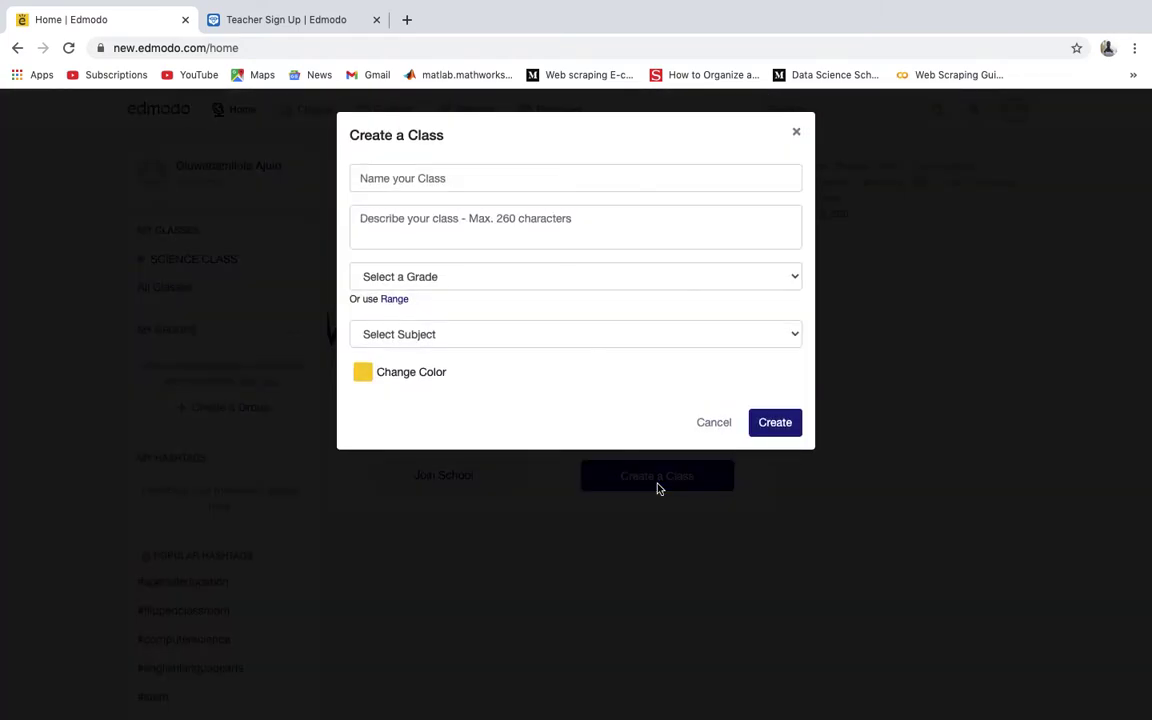
click(513, 181)
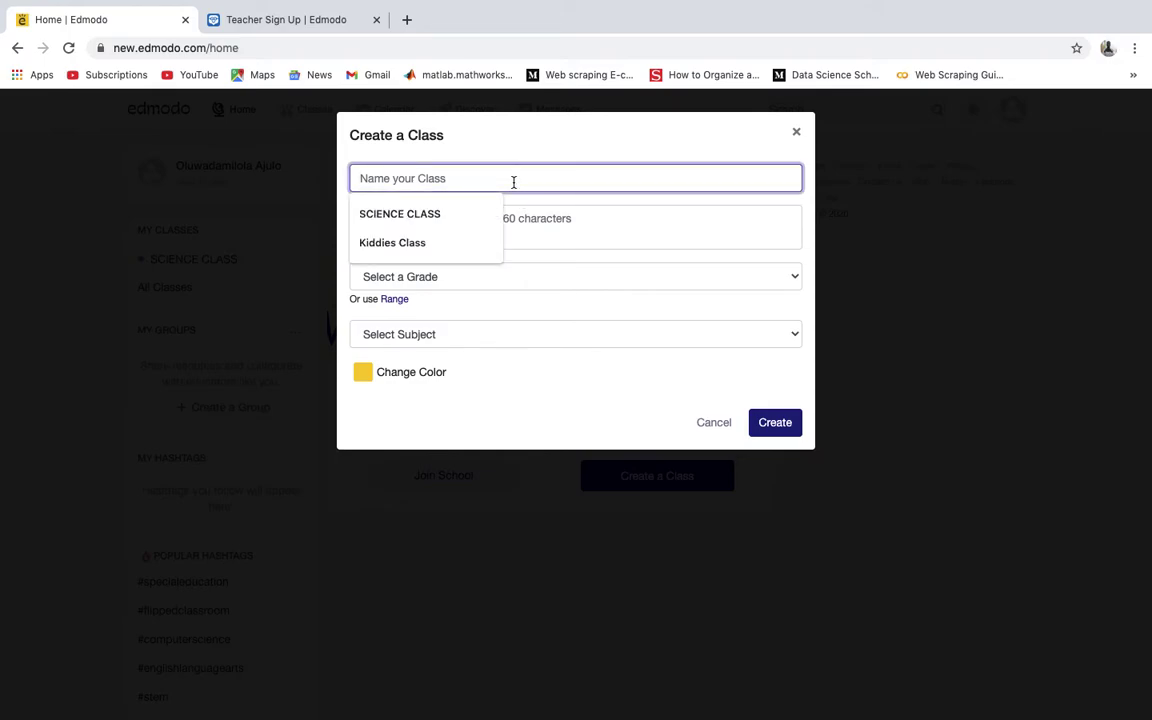
text(Social )
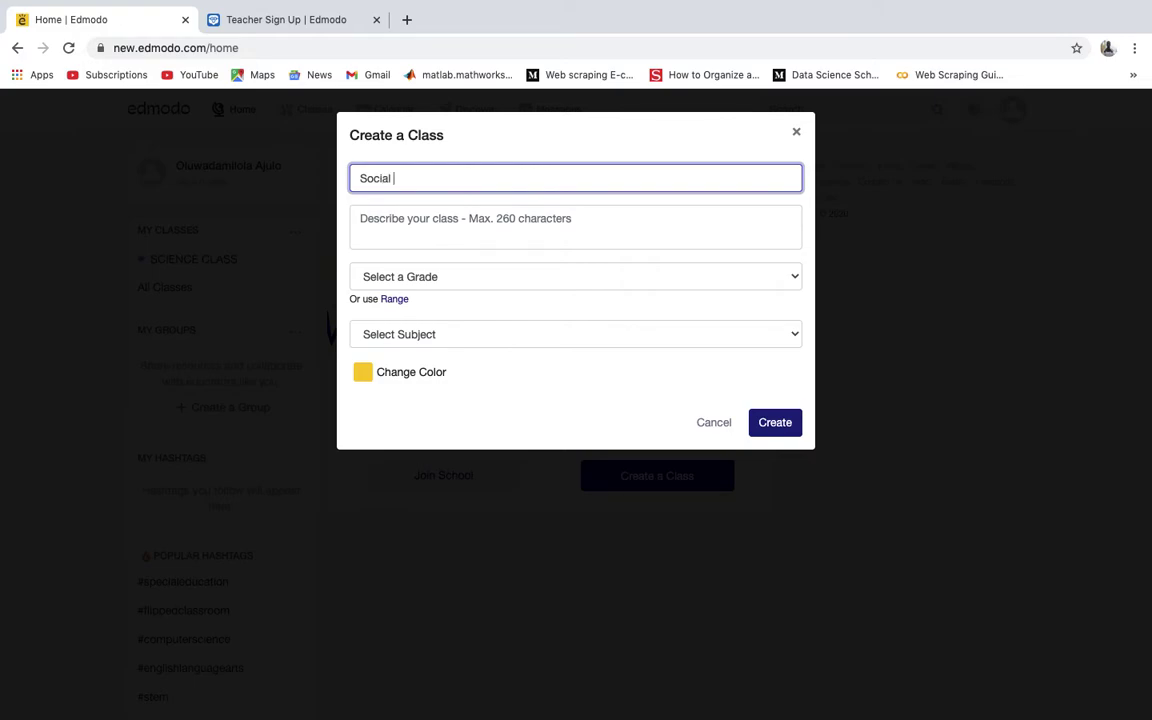
text(Studies Class)
Step: Describe the class as "For Lovers of Social Sciences"
click(508, 222)
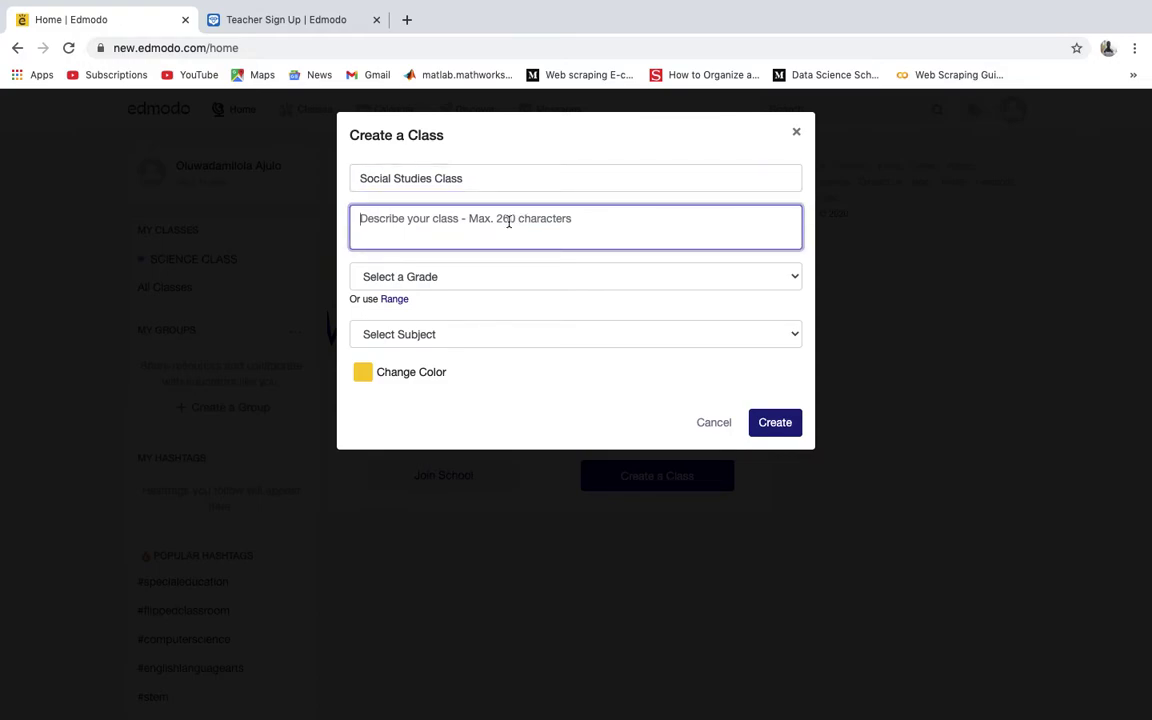
text(For)
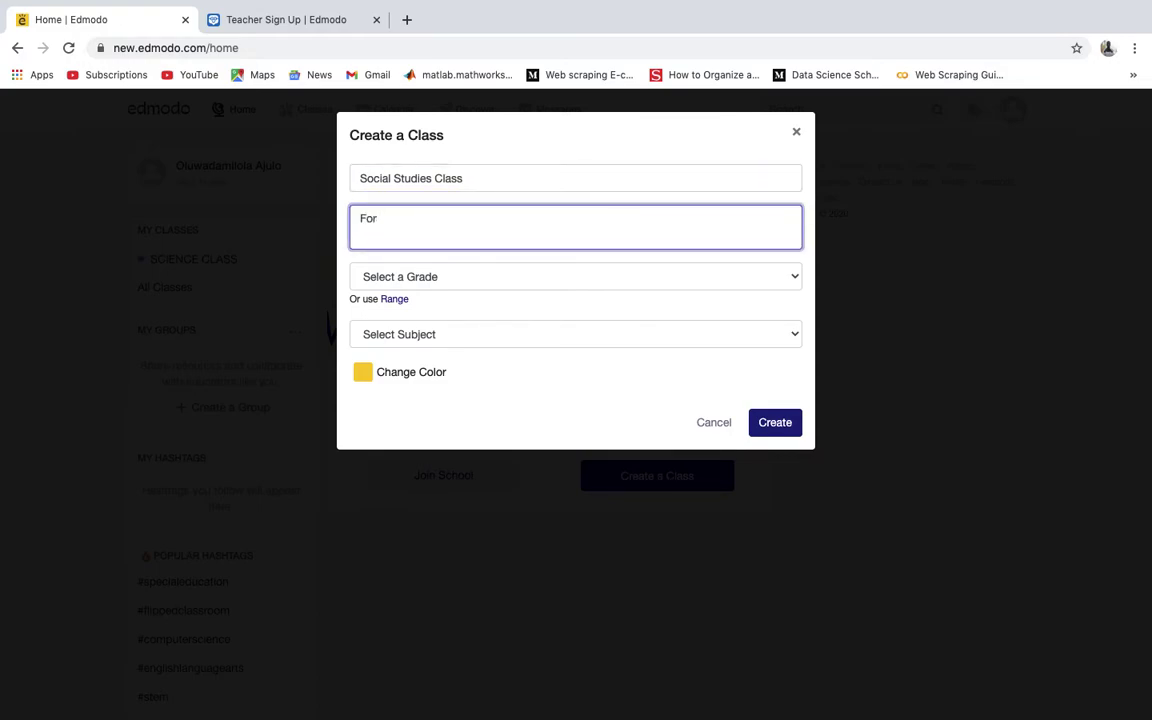
text( Lovers of Social SCiences)
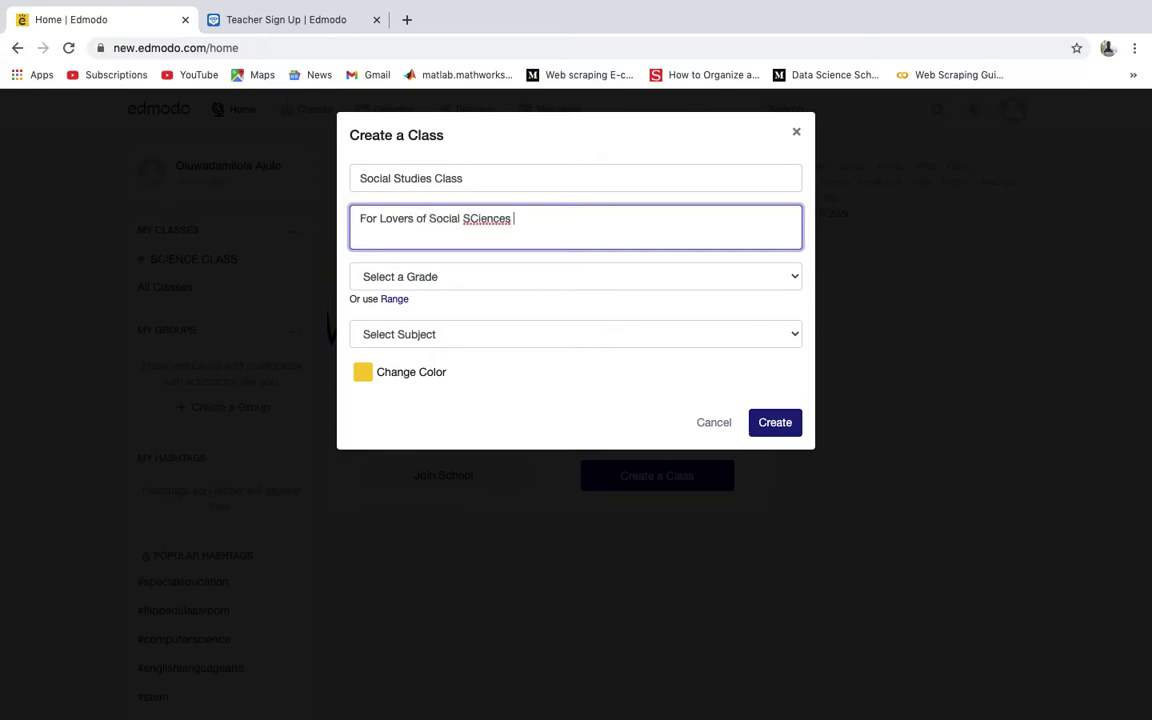
key(Left)
key(Left)
key(Left)
key(Left)
key(Left)
key(Left)
key(BackSpace)
text(c)
Step: Set the class grade to 5th Grade and the subject to Social Studies, covering All of its subtopics
click(512, 281)
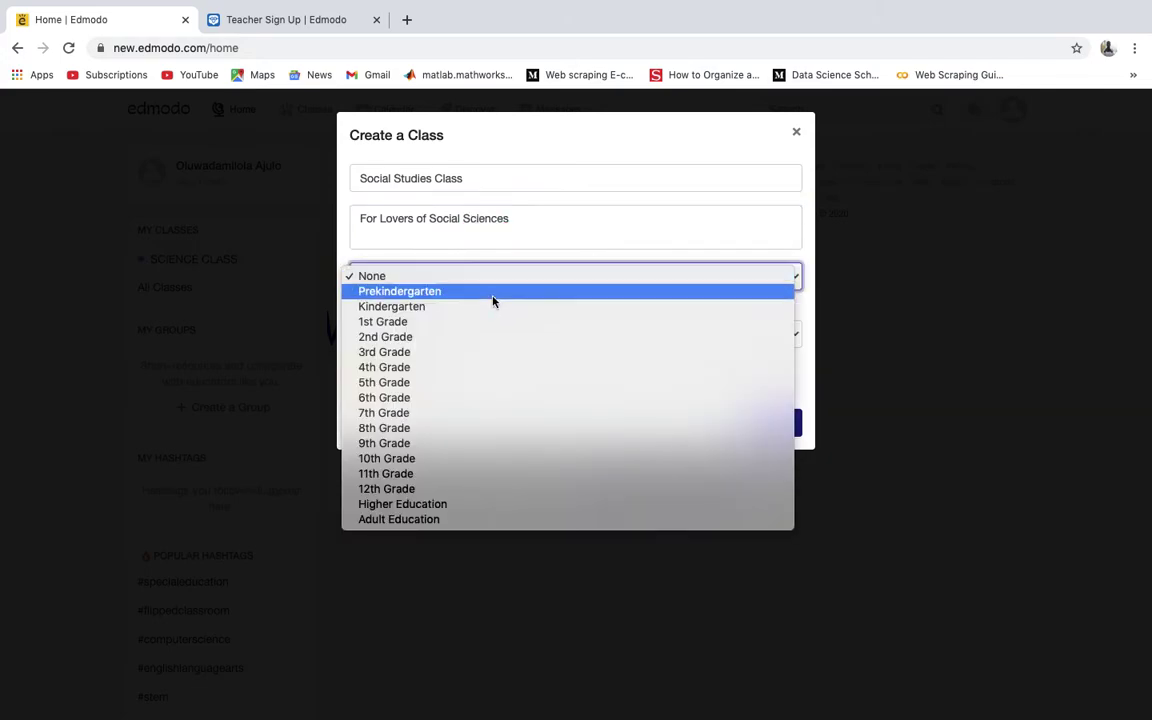
click(399, 381)
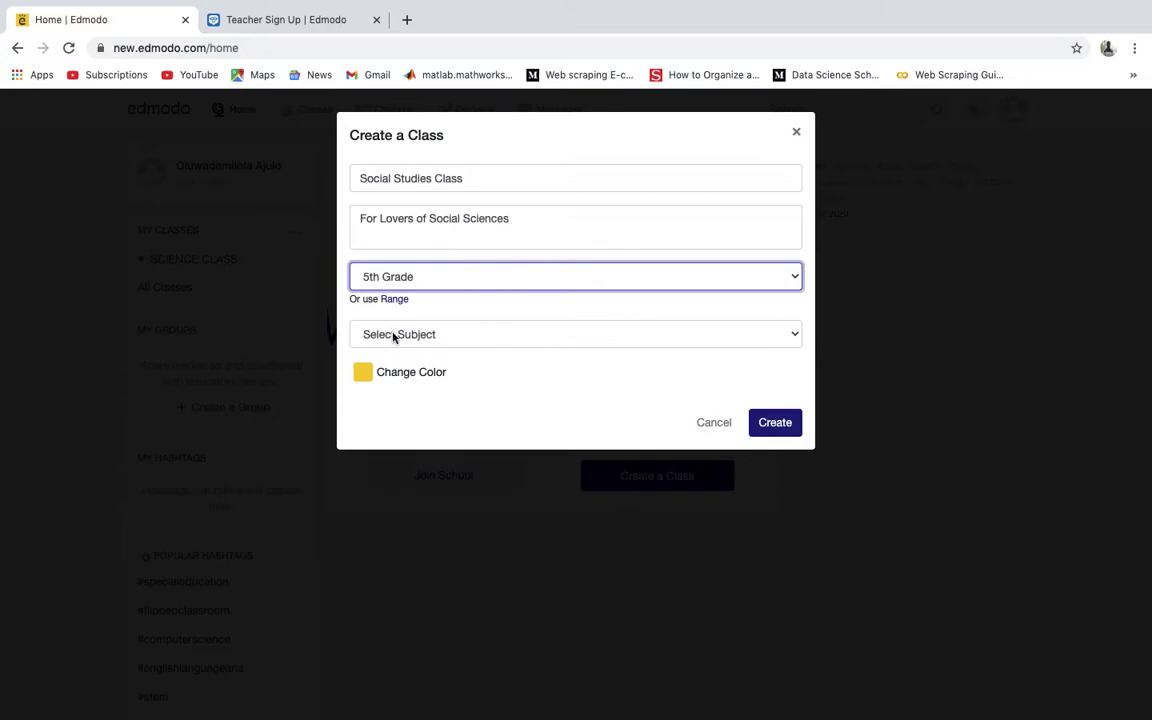
click(358, 334)
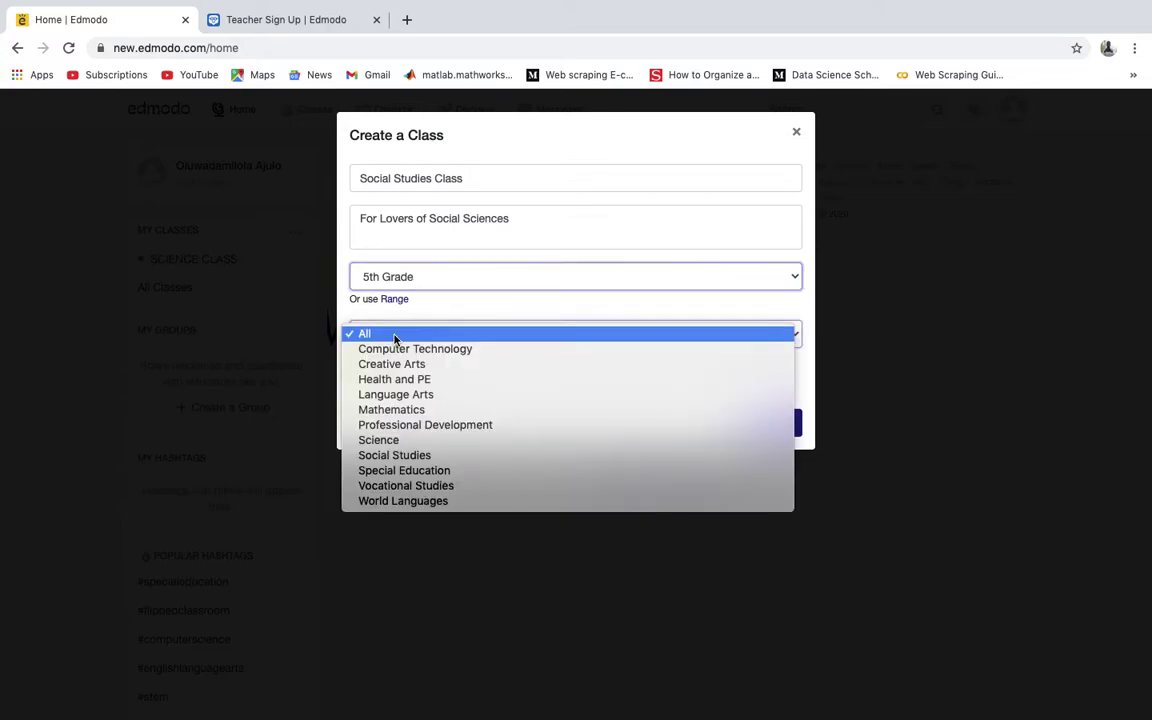
click(399, 455)
click(419, 386)
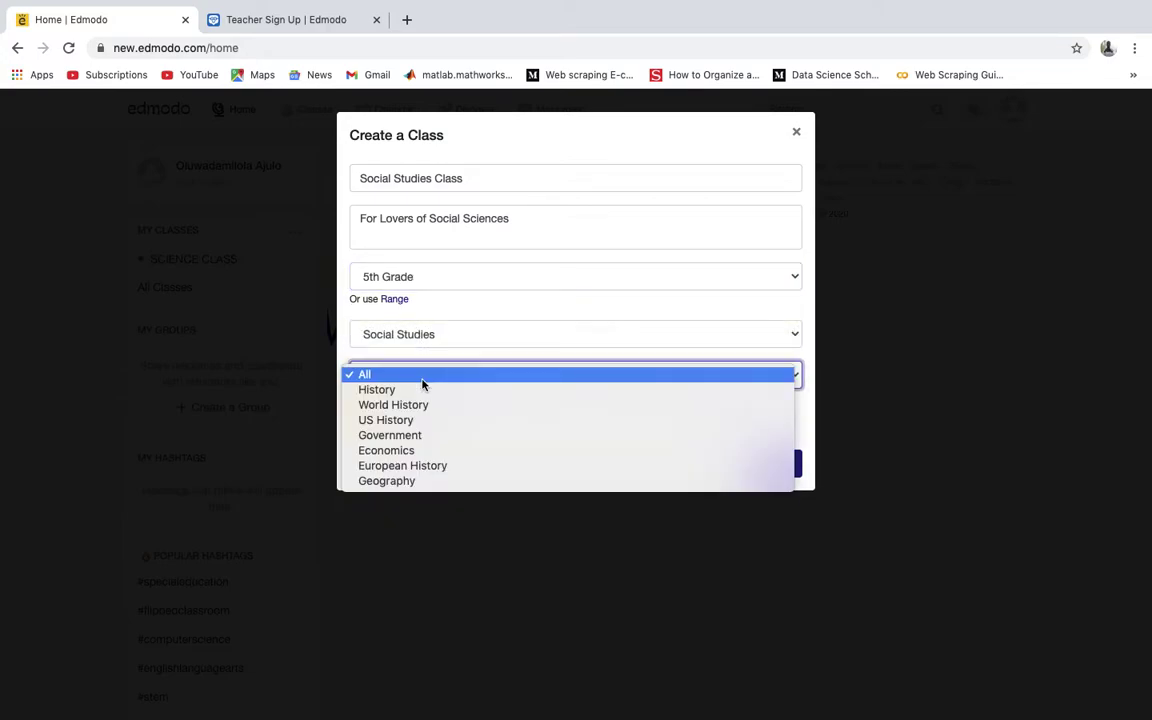
click(380, 382)
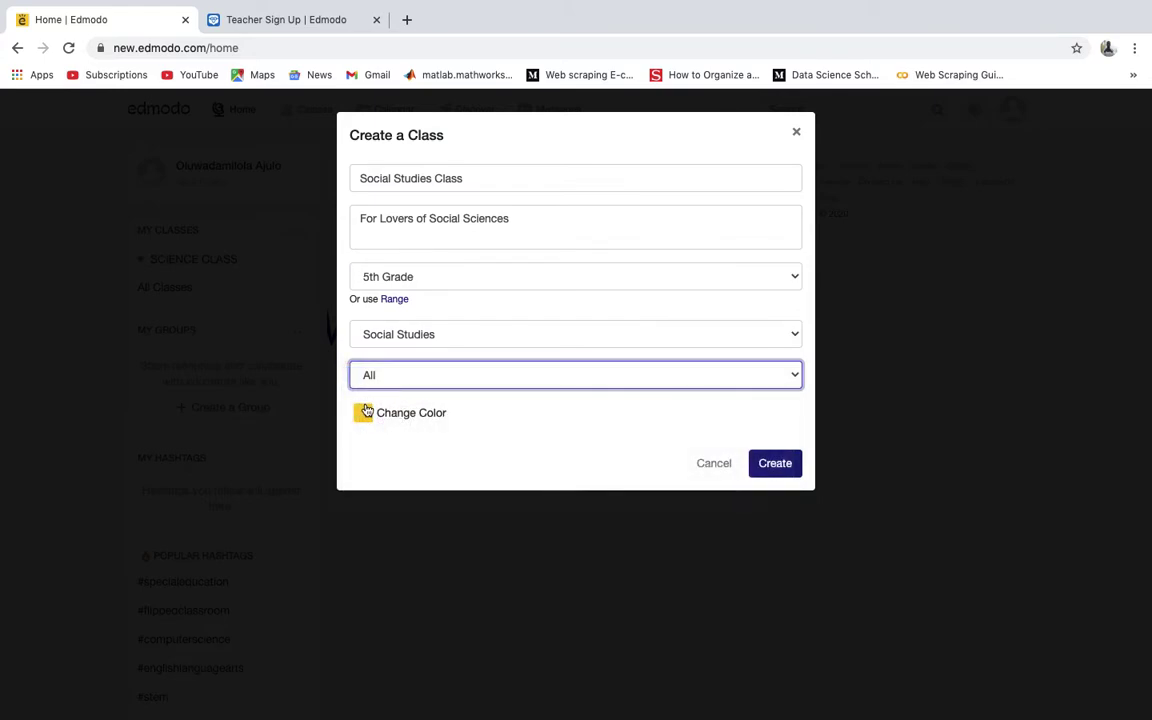
Step: Change the class color to pink and create the class
click(363, 415)
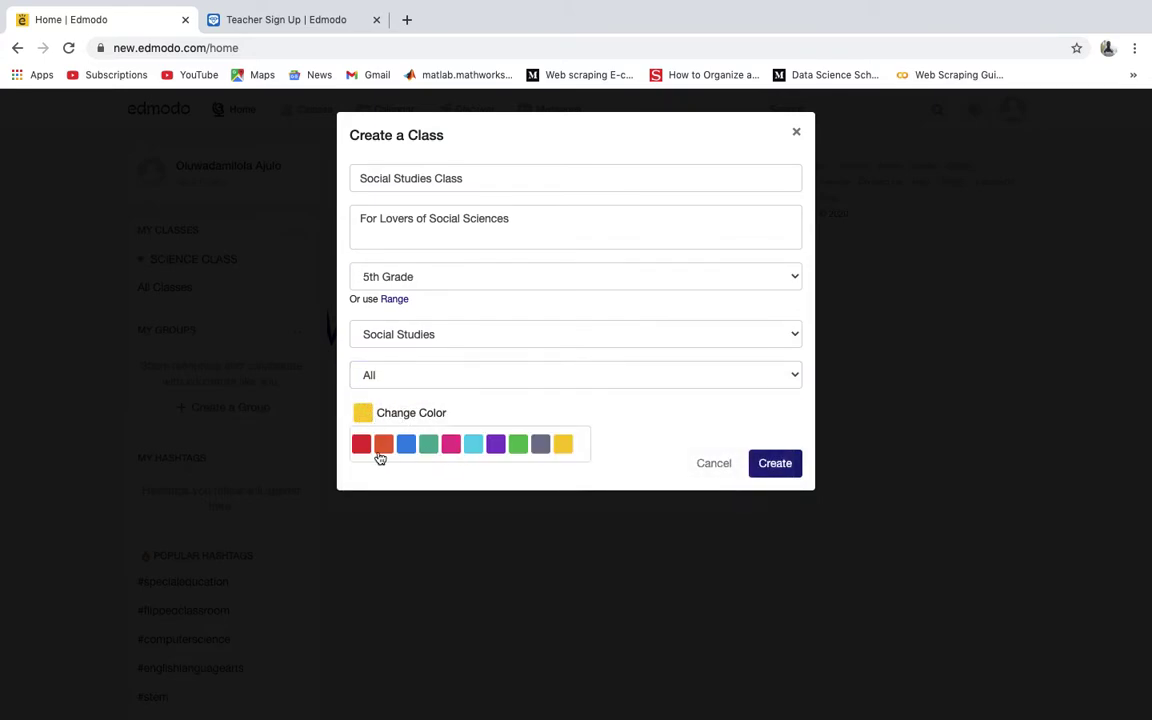
click(497, 446)
click(451, 445)
click(770, 464)
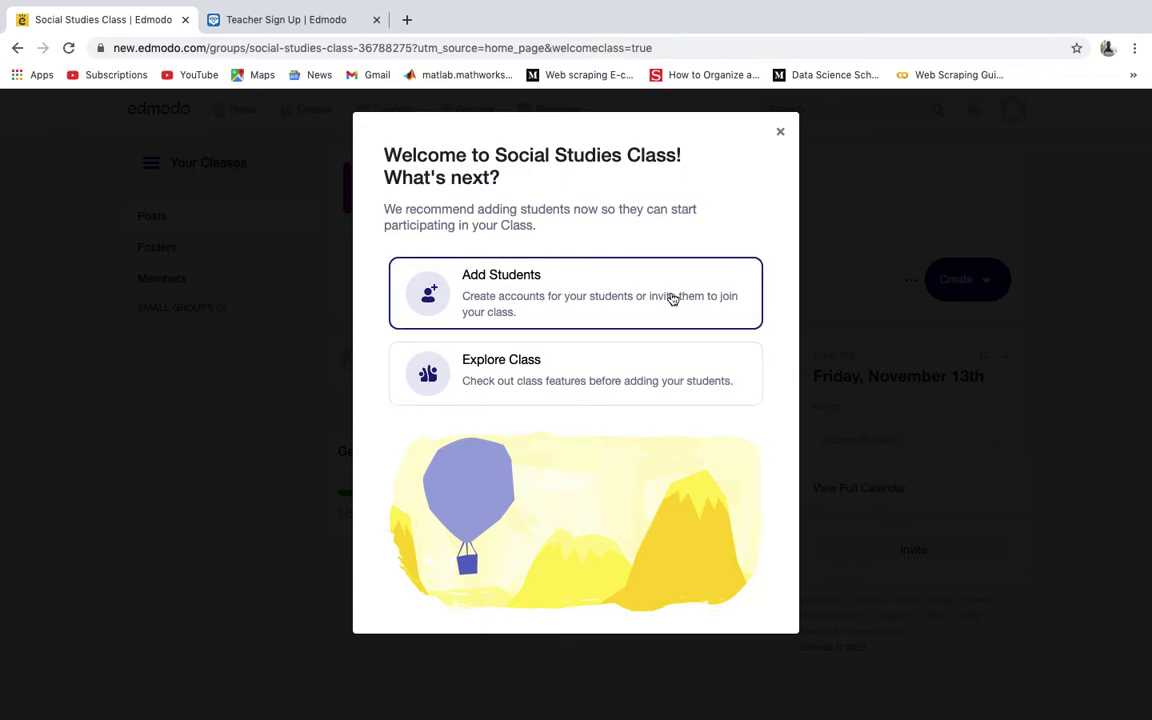
Step: Choose to explore the new class and look over its name, teacher, subject and grade
click(629, 375)
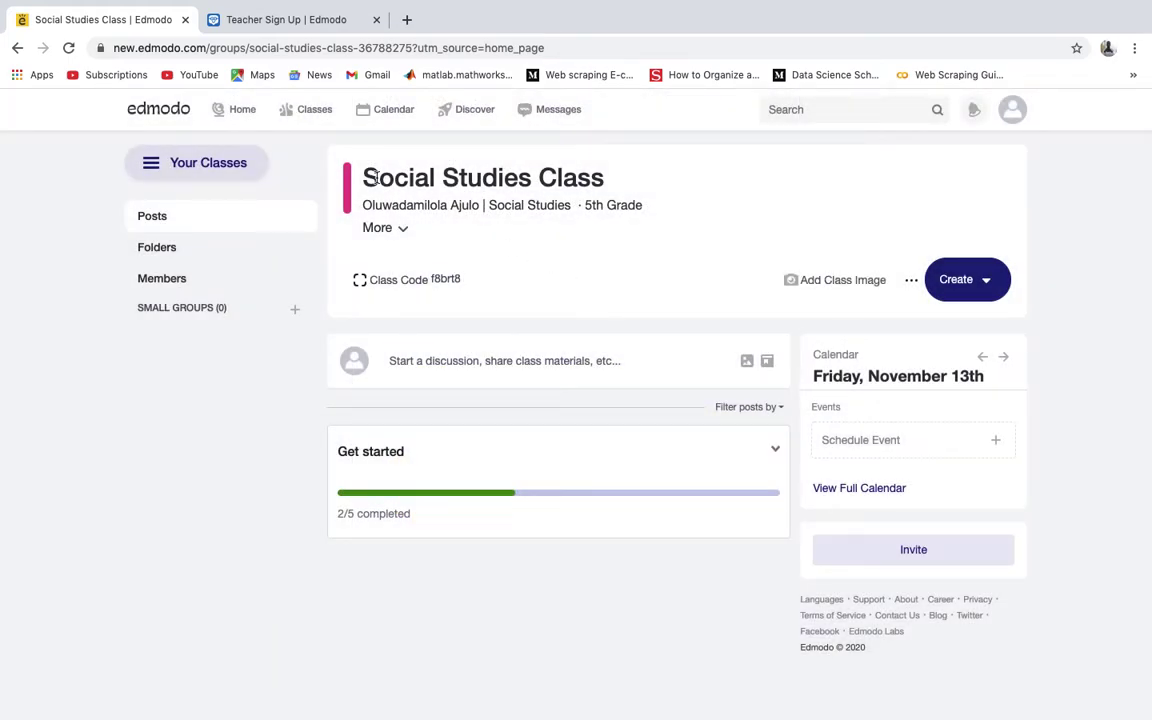
drag(363, 178, 606, 172)
drag(362, 205, 568, 206)
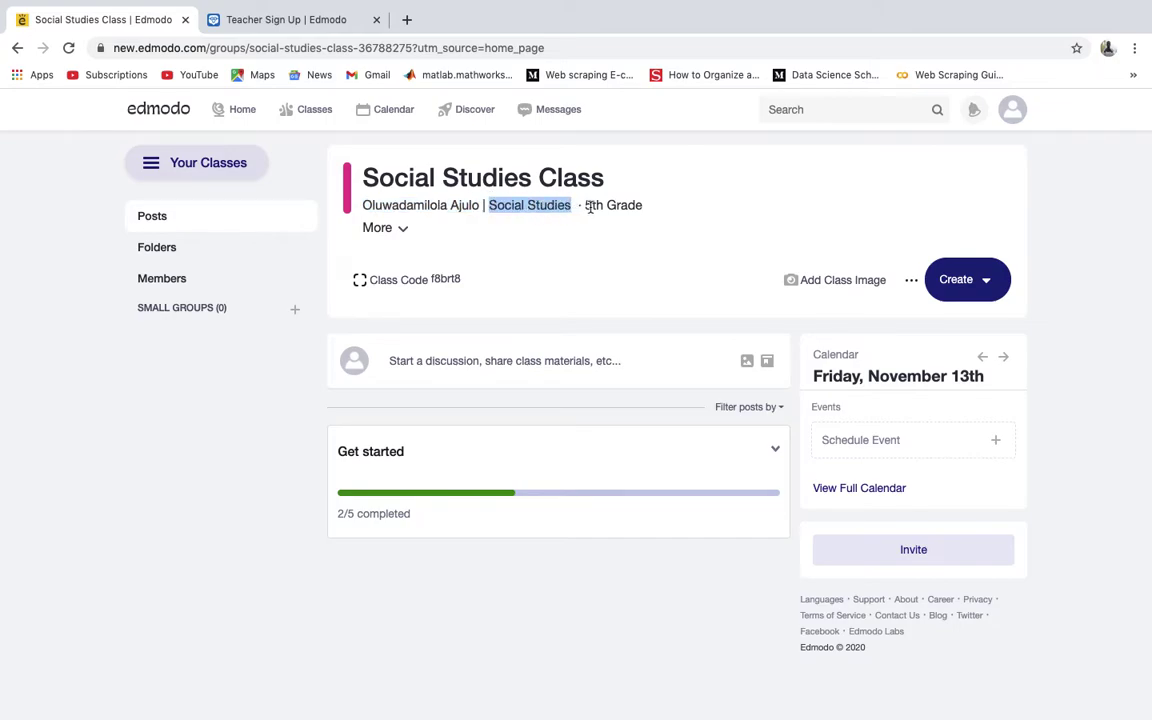
click(622, 206)
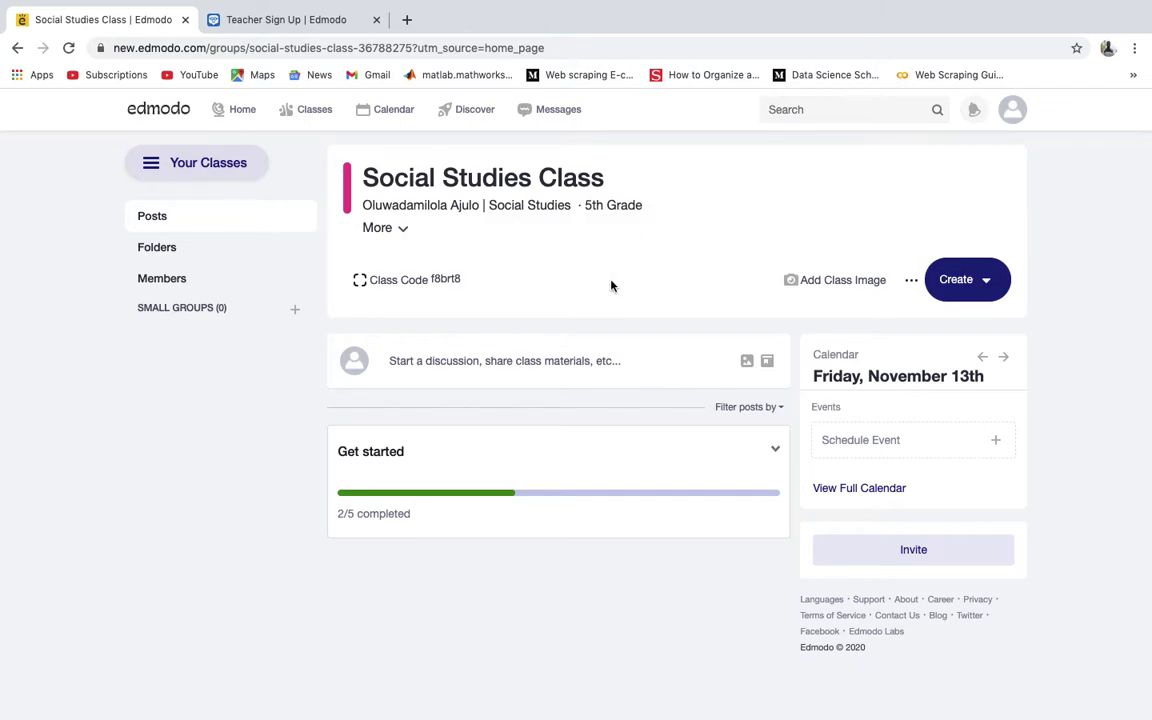
Step: Open the invitation options for Social Studies Class and view the form for inviting people by email
click(462, 283)
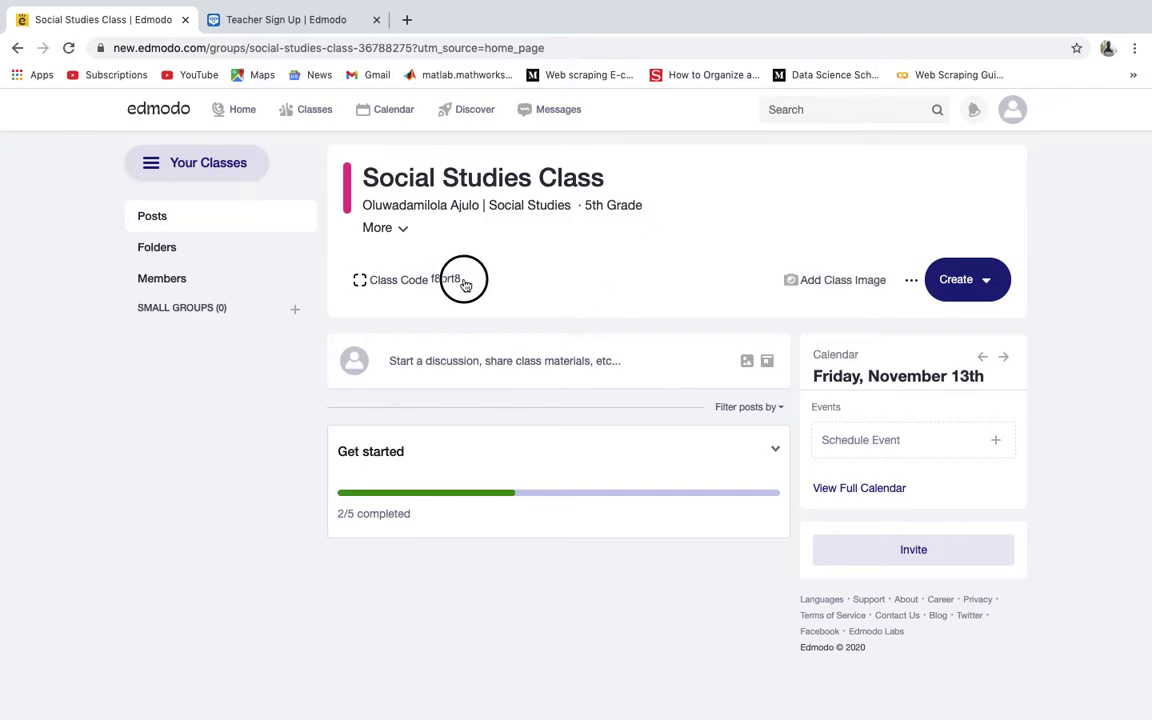
click(357, 285)
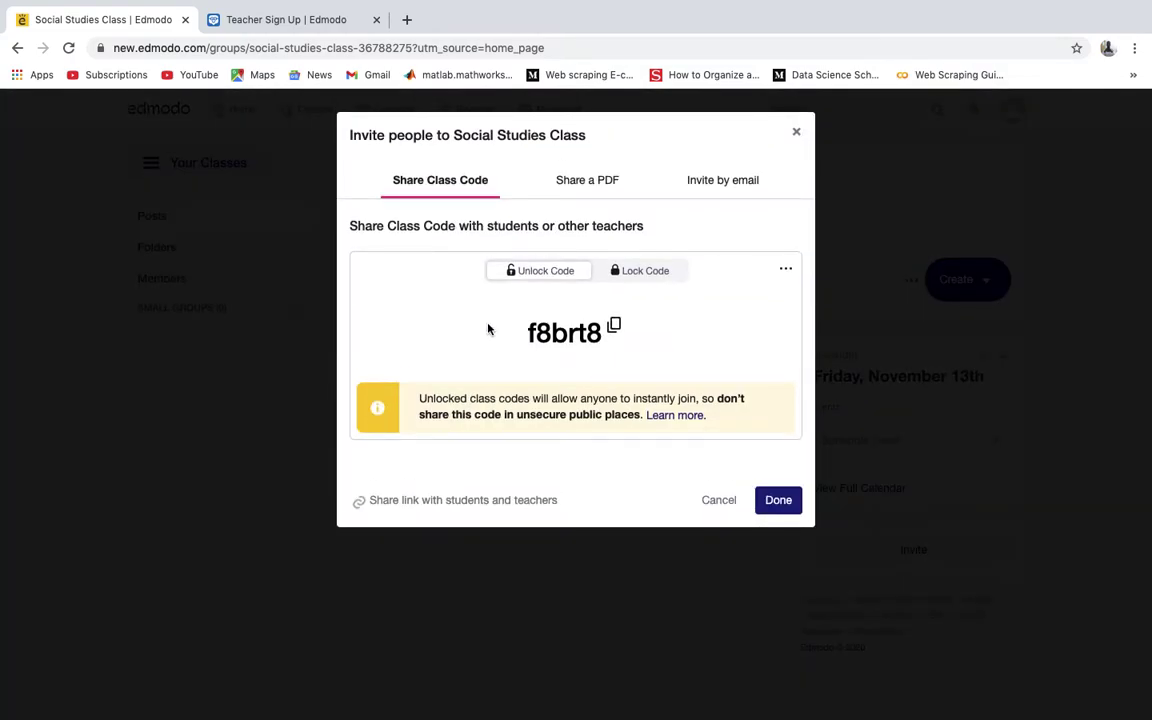
click(716, 192)
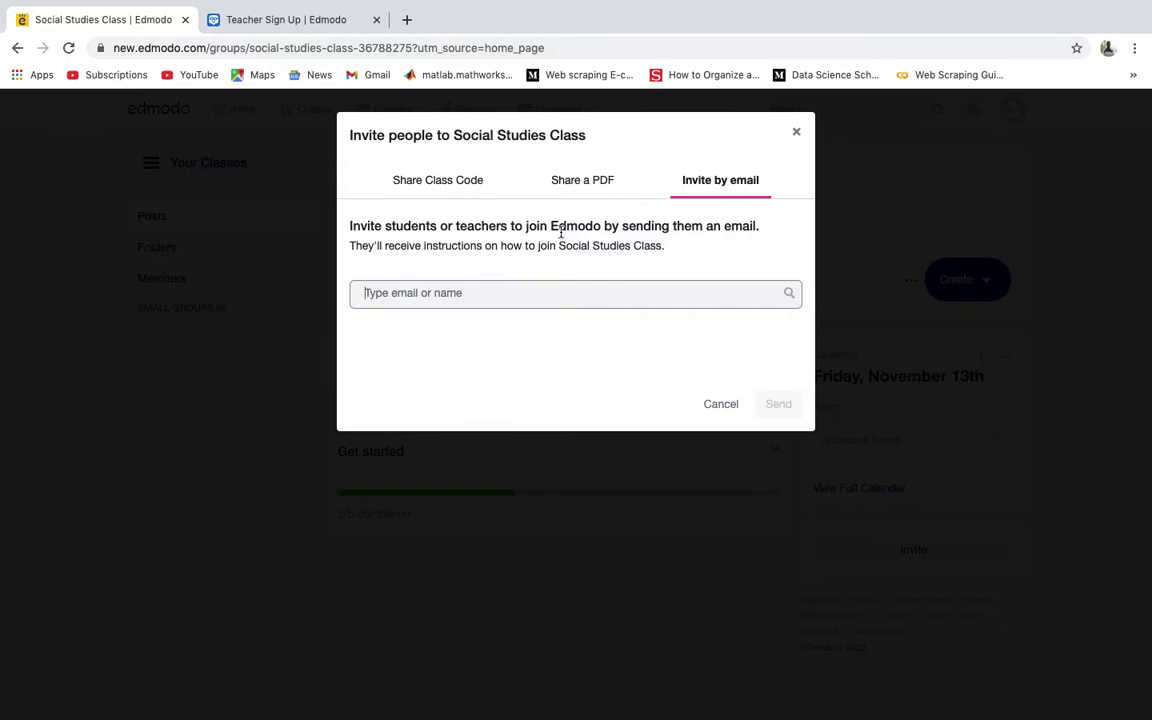
Step: Return to sharing the class code, lock the code and finish the invitation settings
click(469, 189)
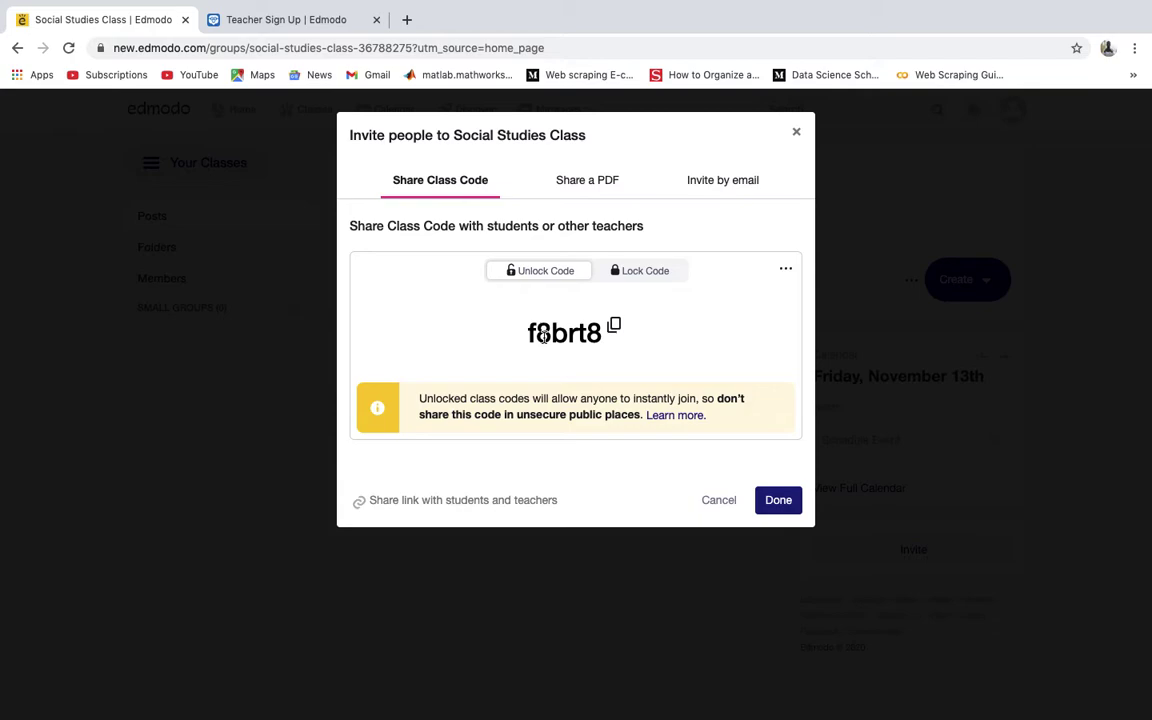
click(648, 280)
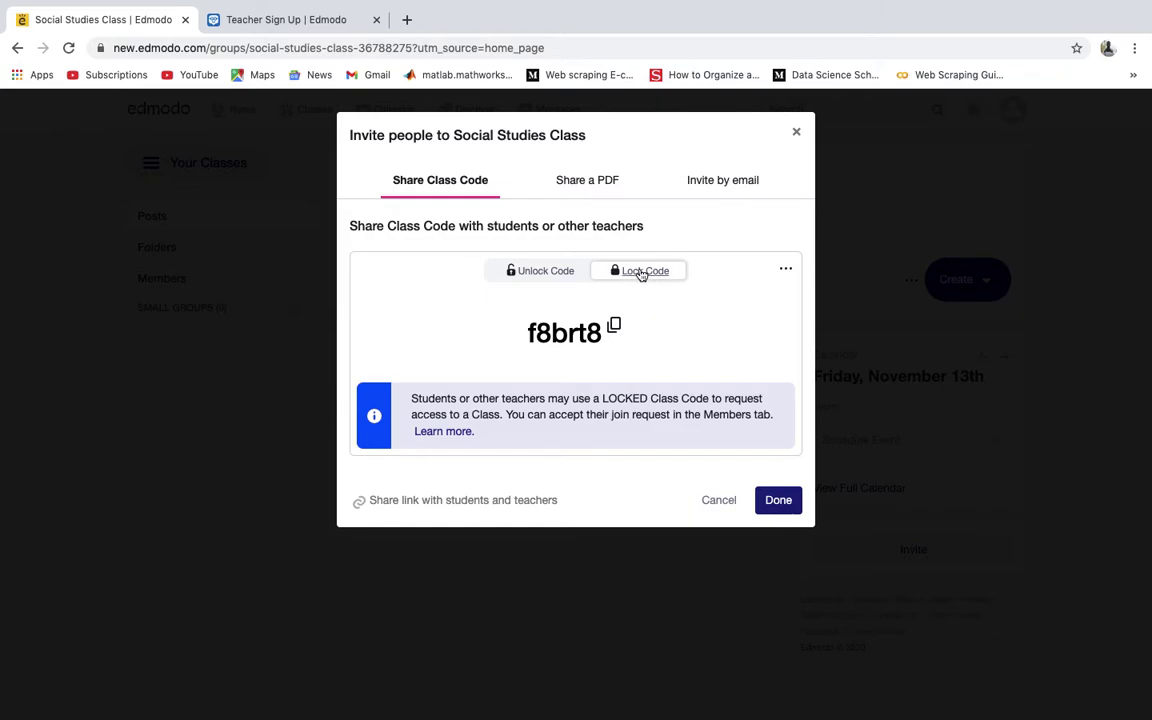
click(778, 500)
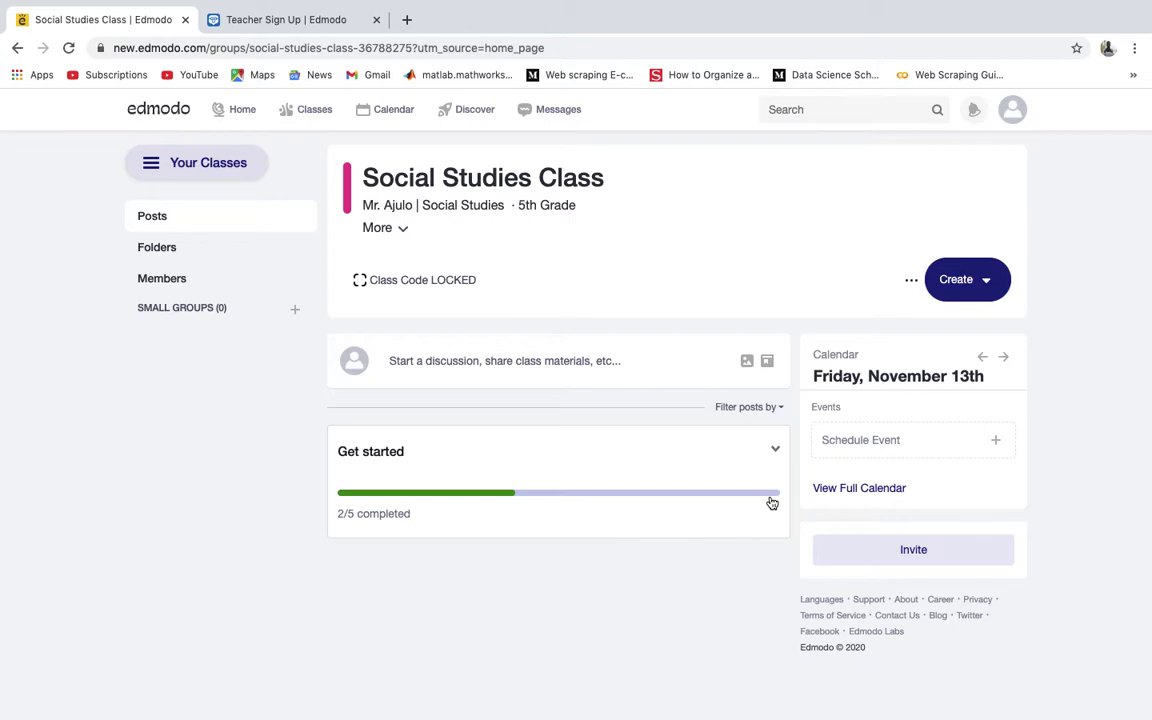
Step: Start a new post to Social Studies Class with the text "Welcome To Class!"
click(594, 361)
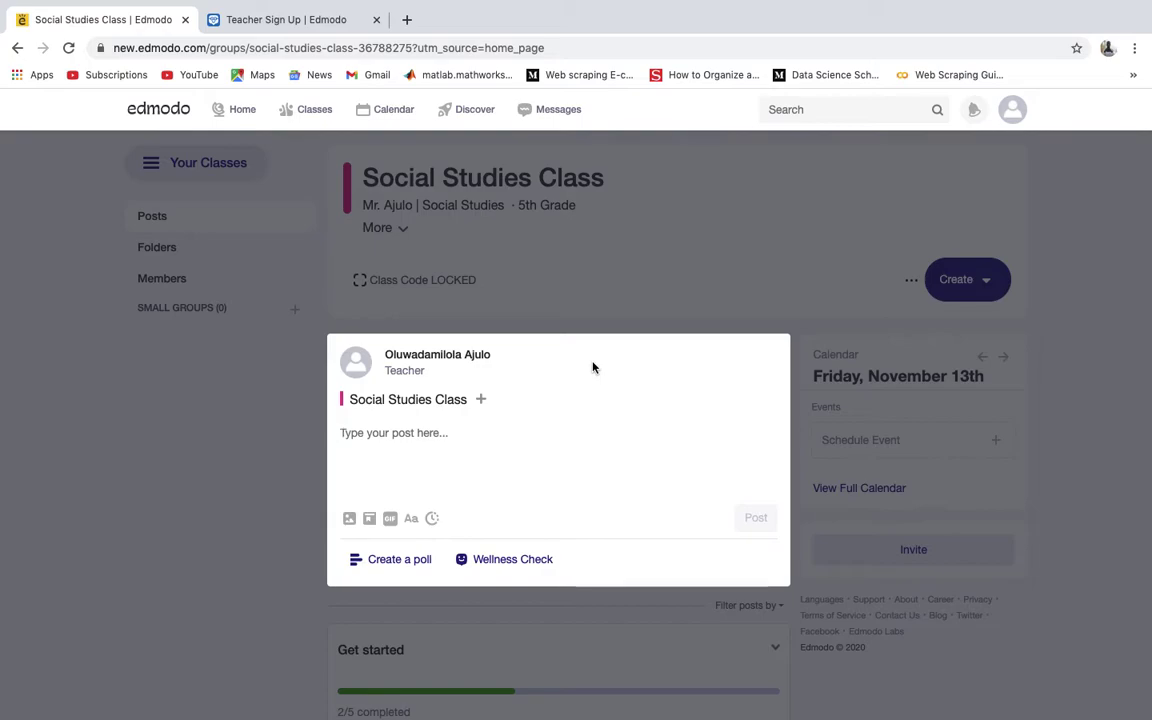
text(Welcome )
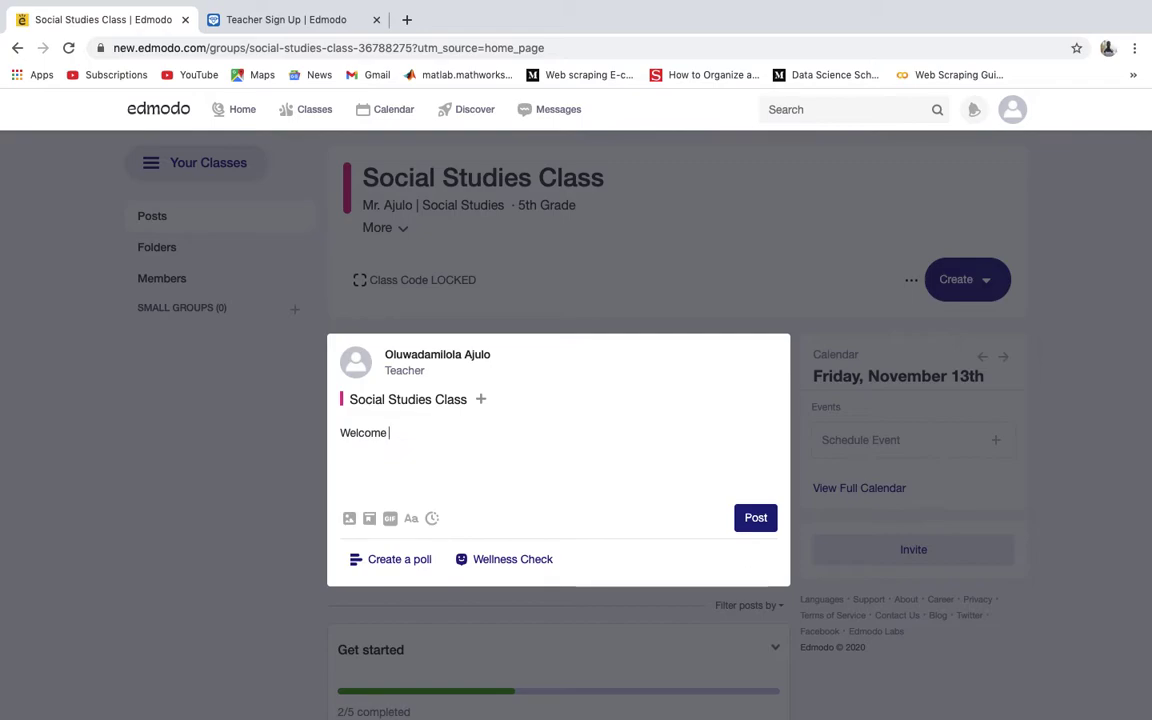
text(To Ck)
key(BackSpace)
text(lass!)
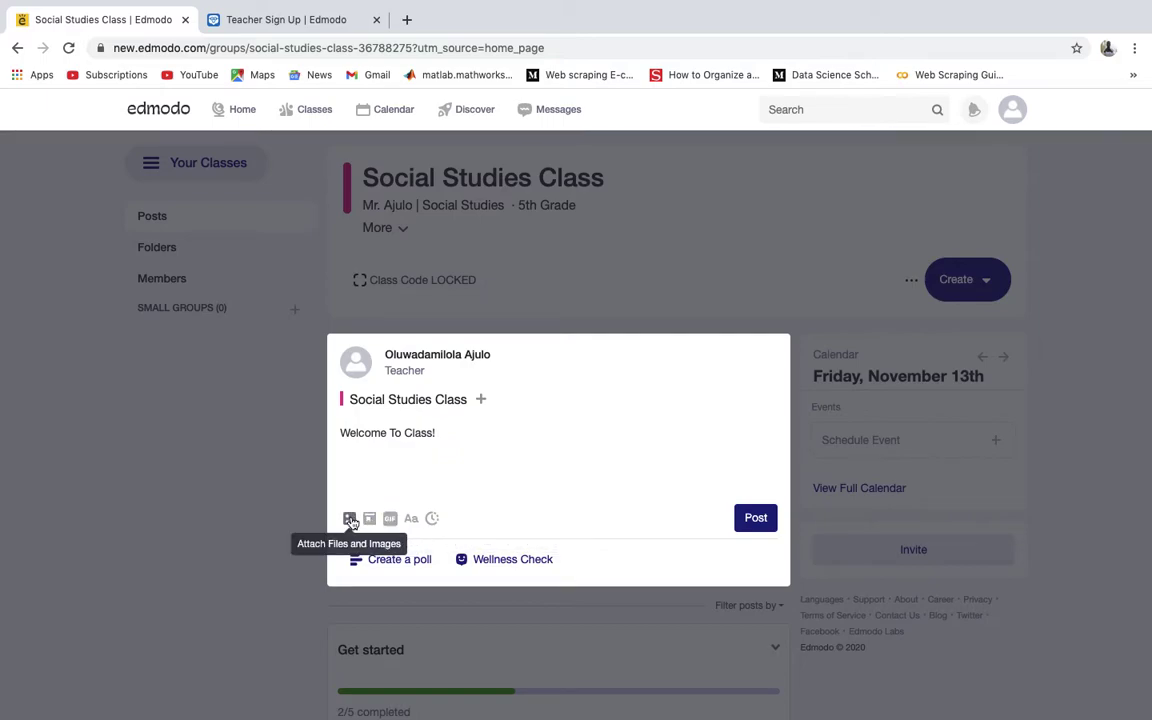
Step: Try to add the first GIF from the Excited category to the welcome message and publish the post
click(390, 519)
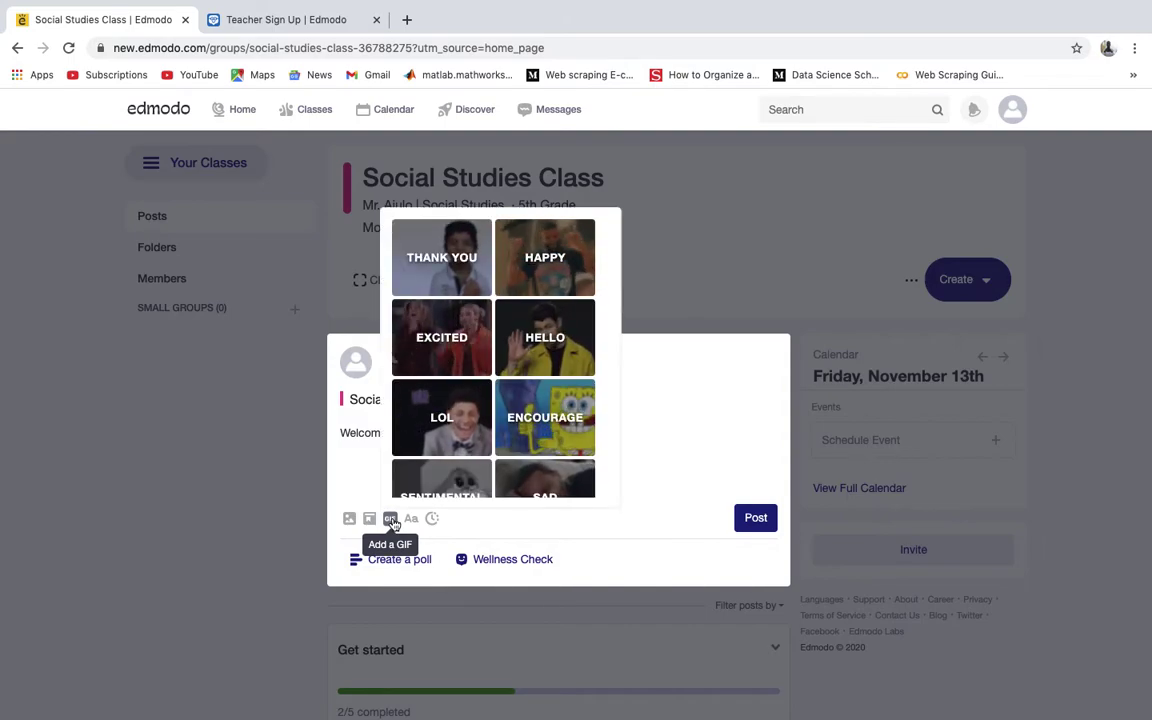
click(442, 326)
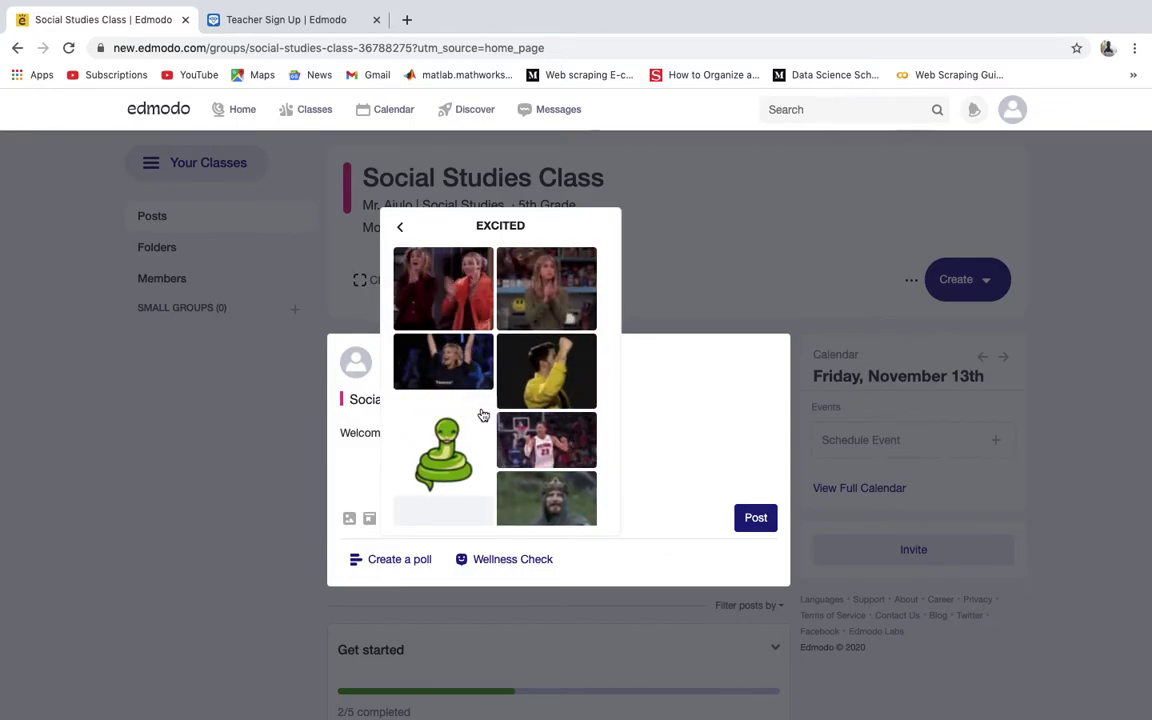
scroll(483, 414, down, 1)
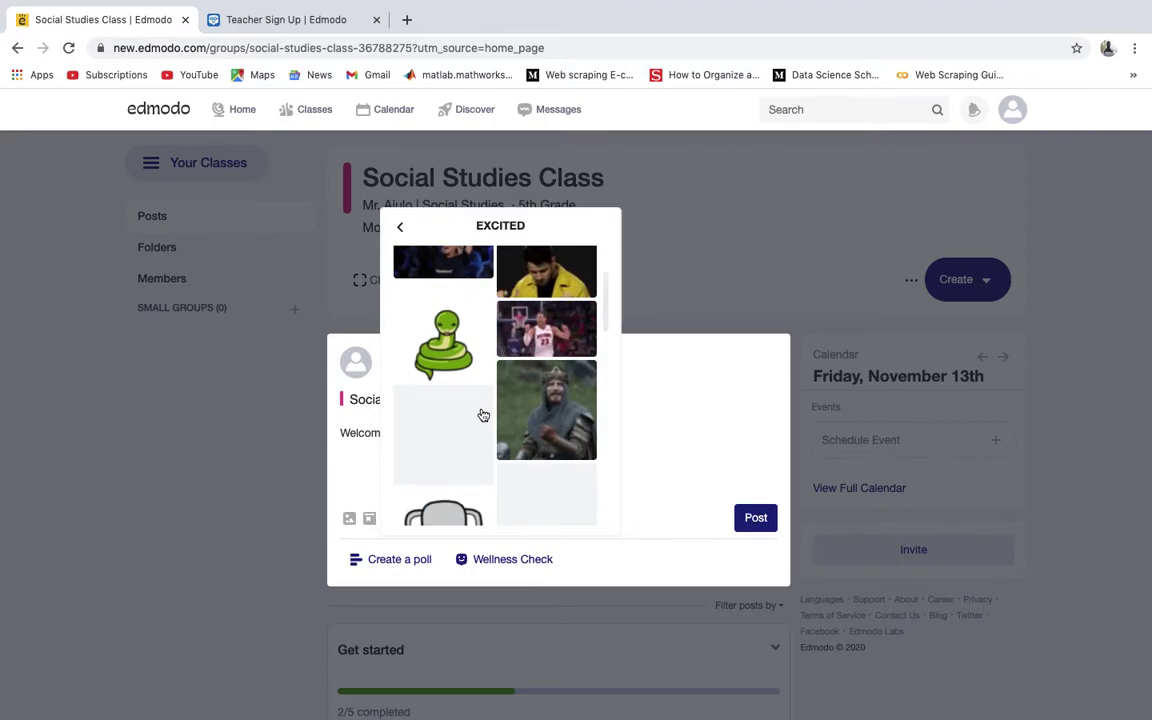
scroll(481, 411, up, 1)
click(450, 304)
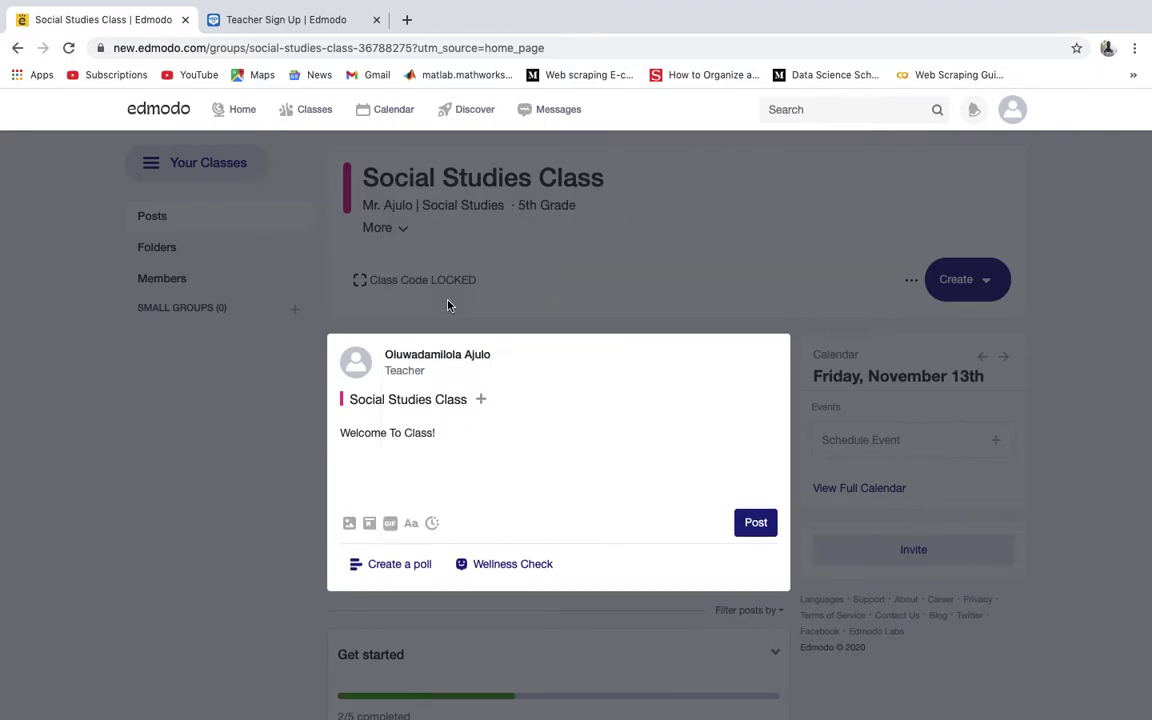
click(764, 525)
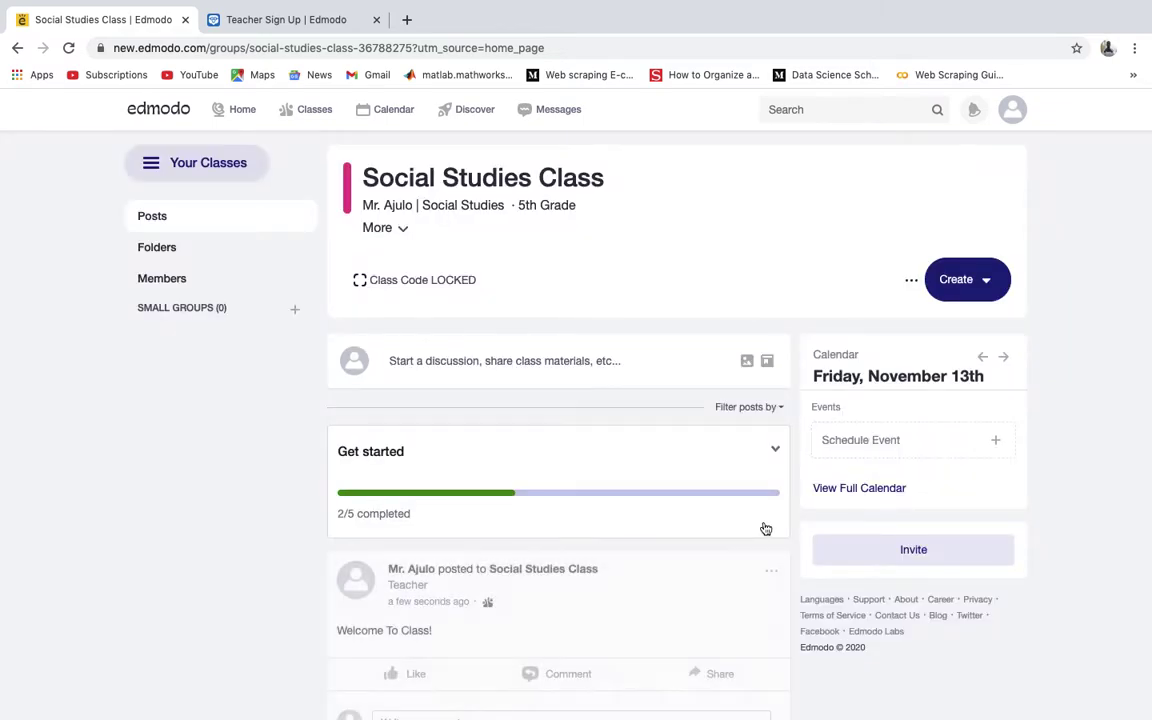
Step: Edit the published welcome post to include the first Excited GIF, save the change and like the post
scroll(647, 620, down, 3)
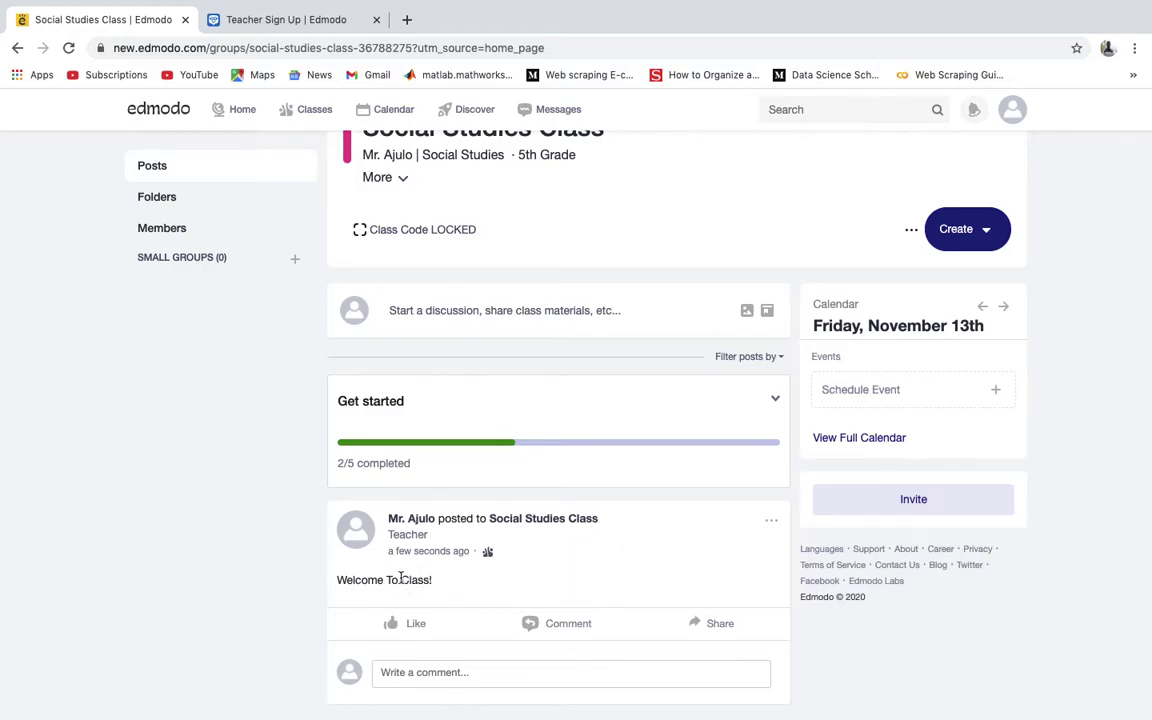
click(773, 521)
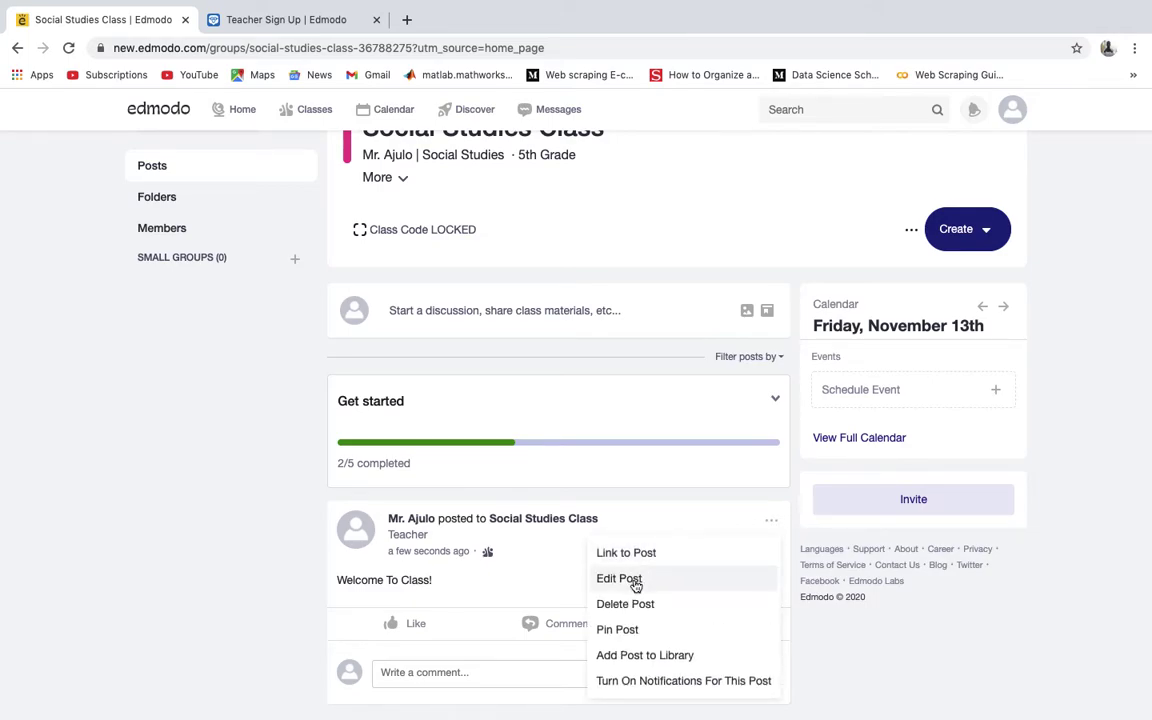
click(633, 579)
scroll(490, 510, up, 1)
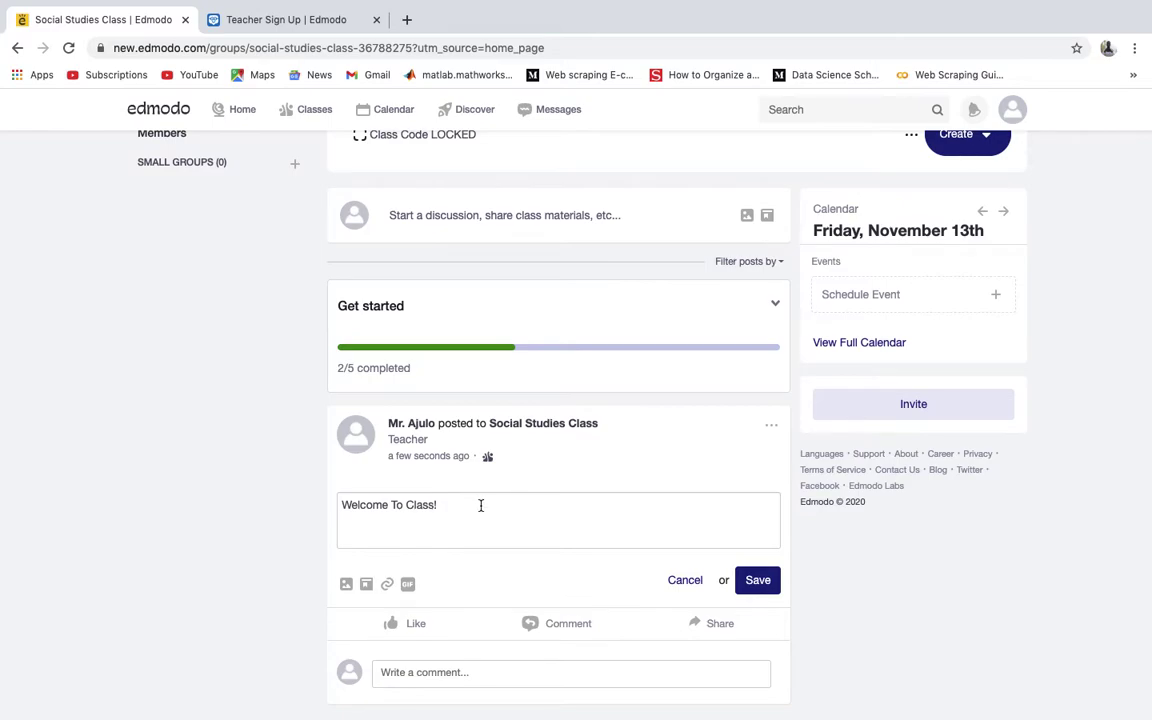
click(407, 585)
scroll(407, 590, down, 3)
click(462, 410)
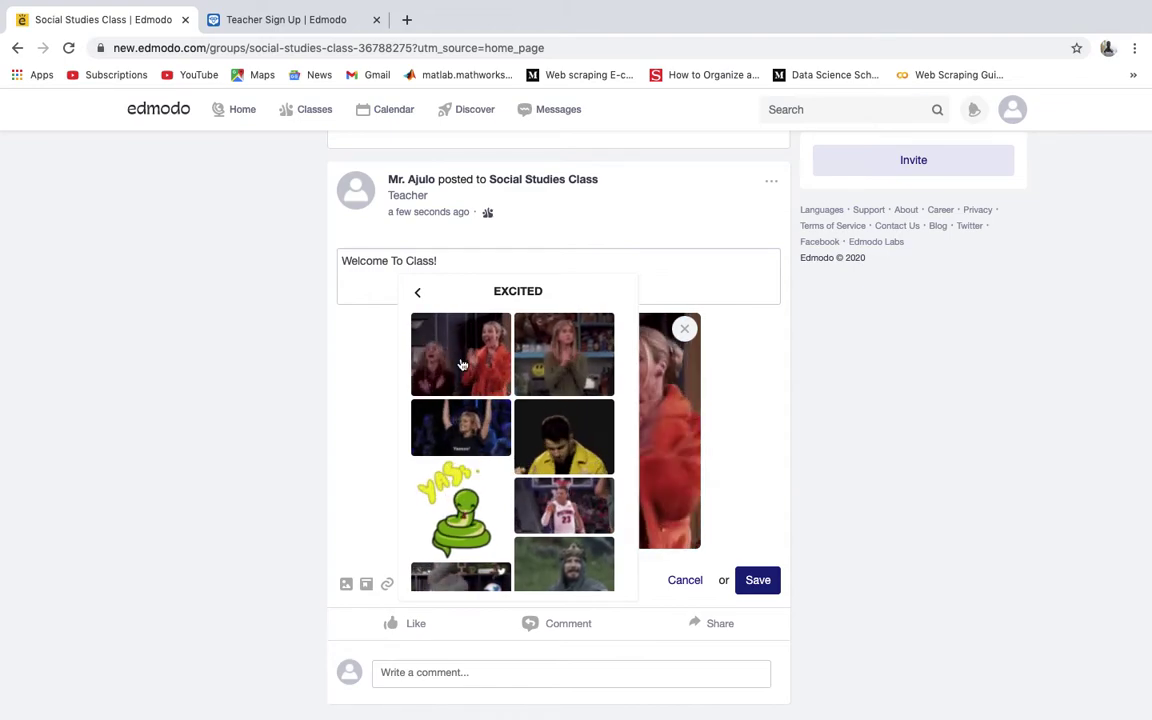
click(462, 365)
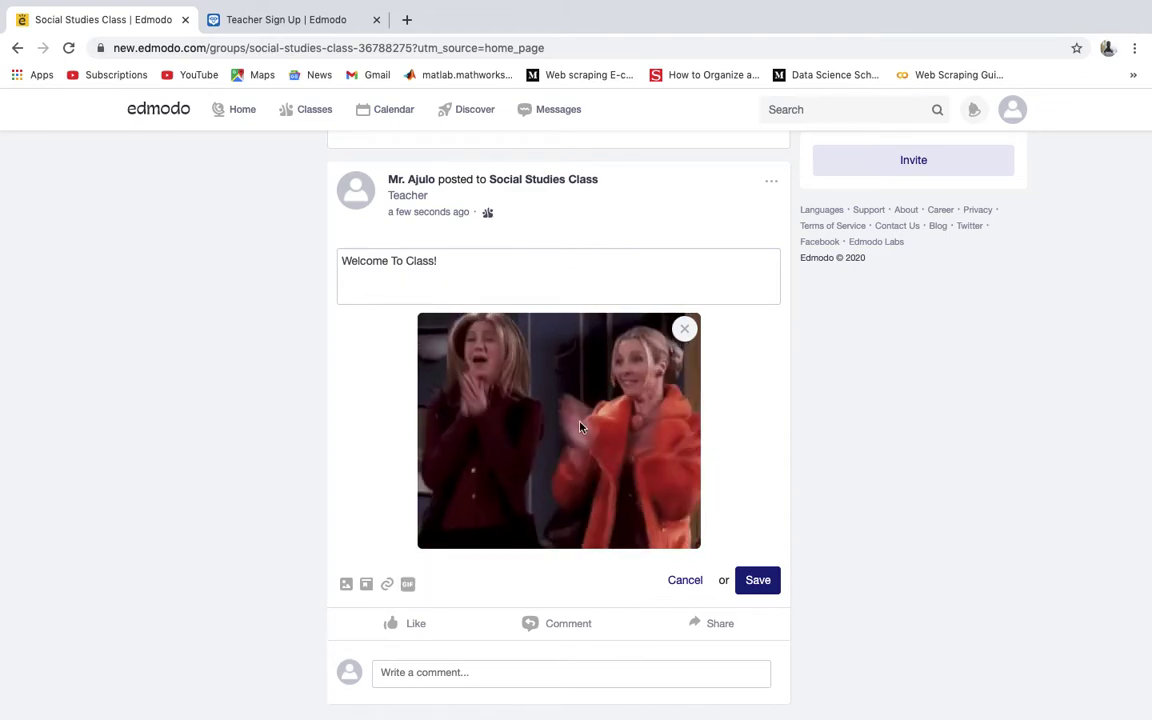
click(762, 588)
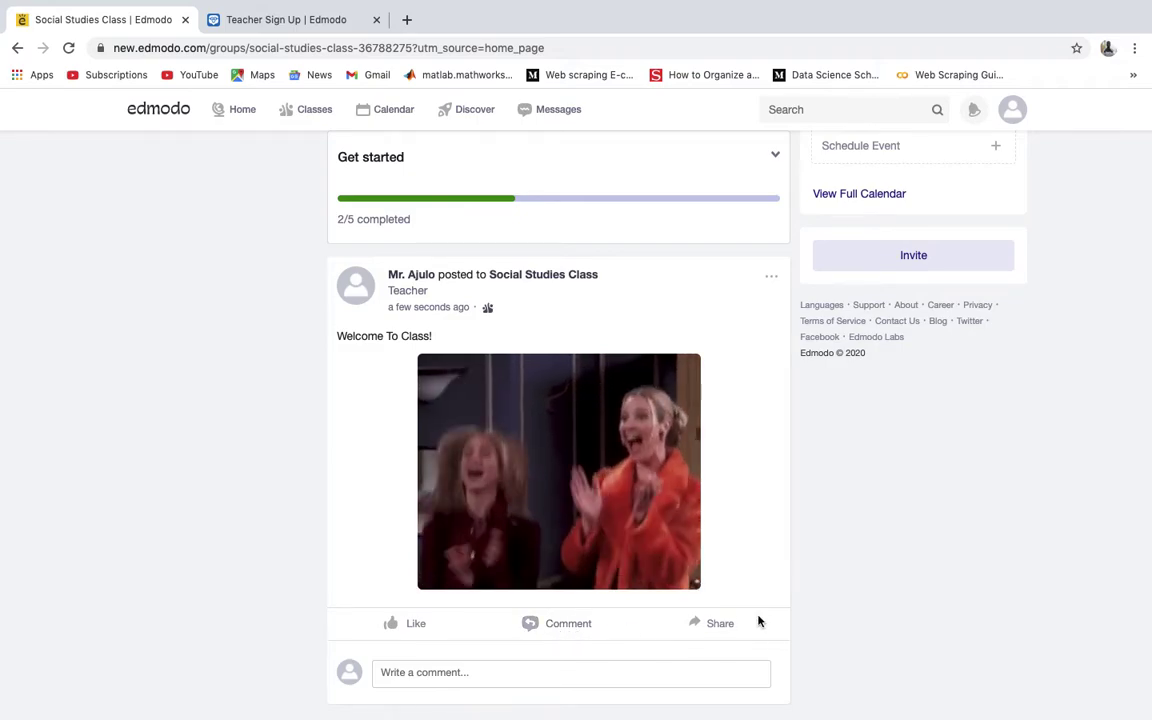
click(397, 630)
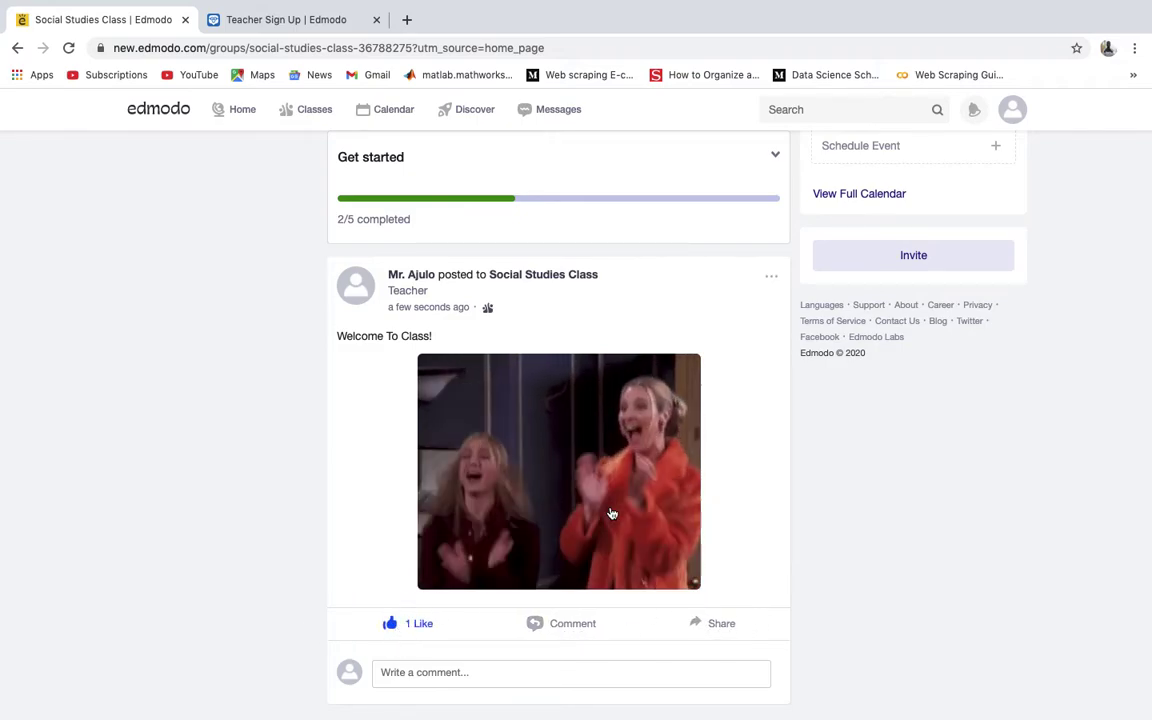
Step: Start another post to Social Studies Class and attach the Notes Pages document from the Desktop
scroll(612, 513, up, 2)
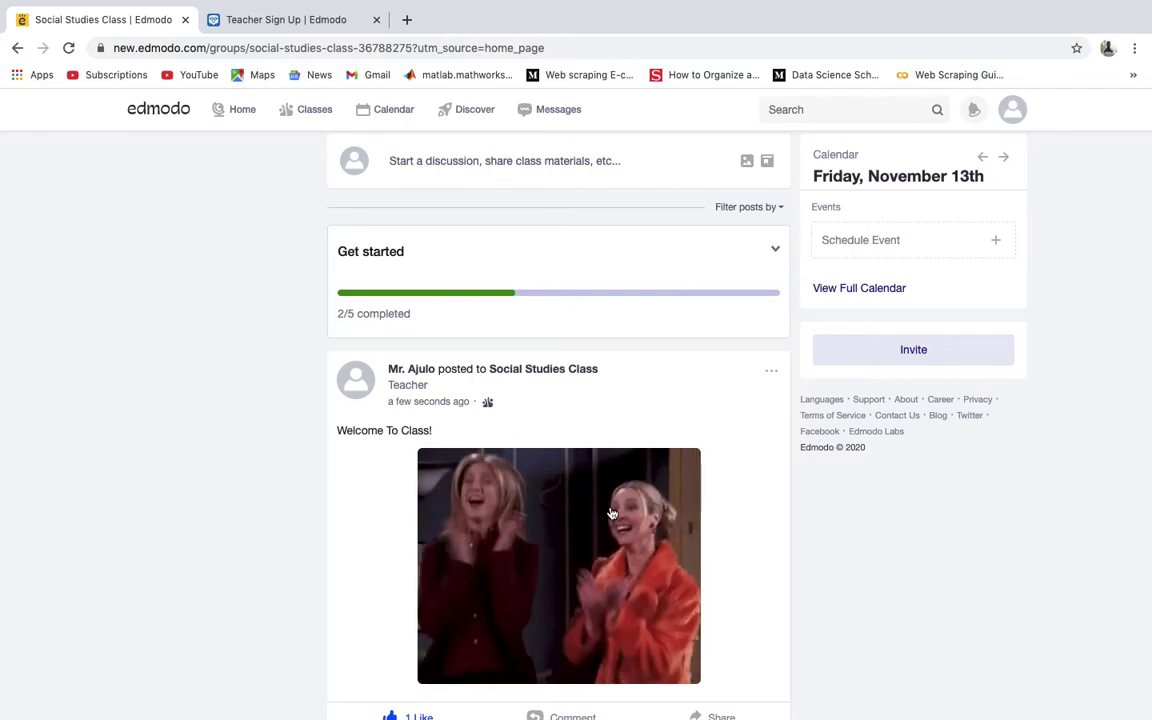
scroll(612, 514, up, 1)
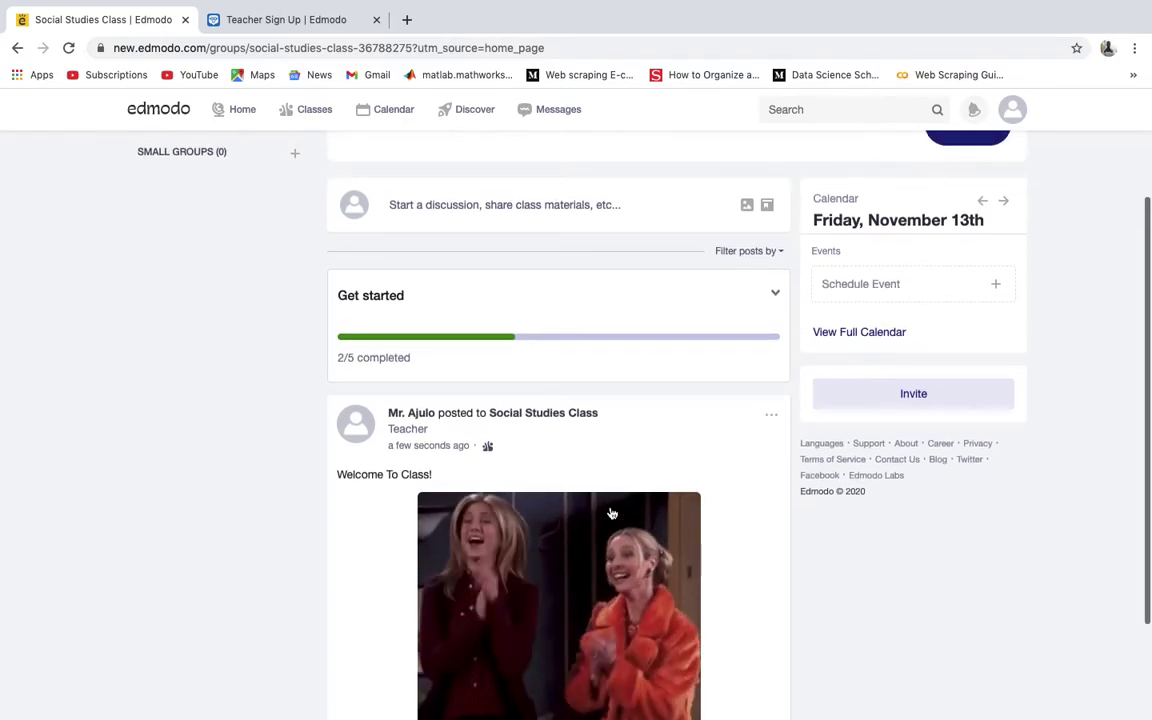
scroll(486, 217, up, 1)
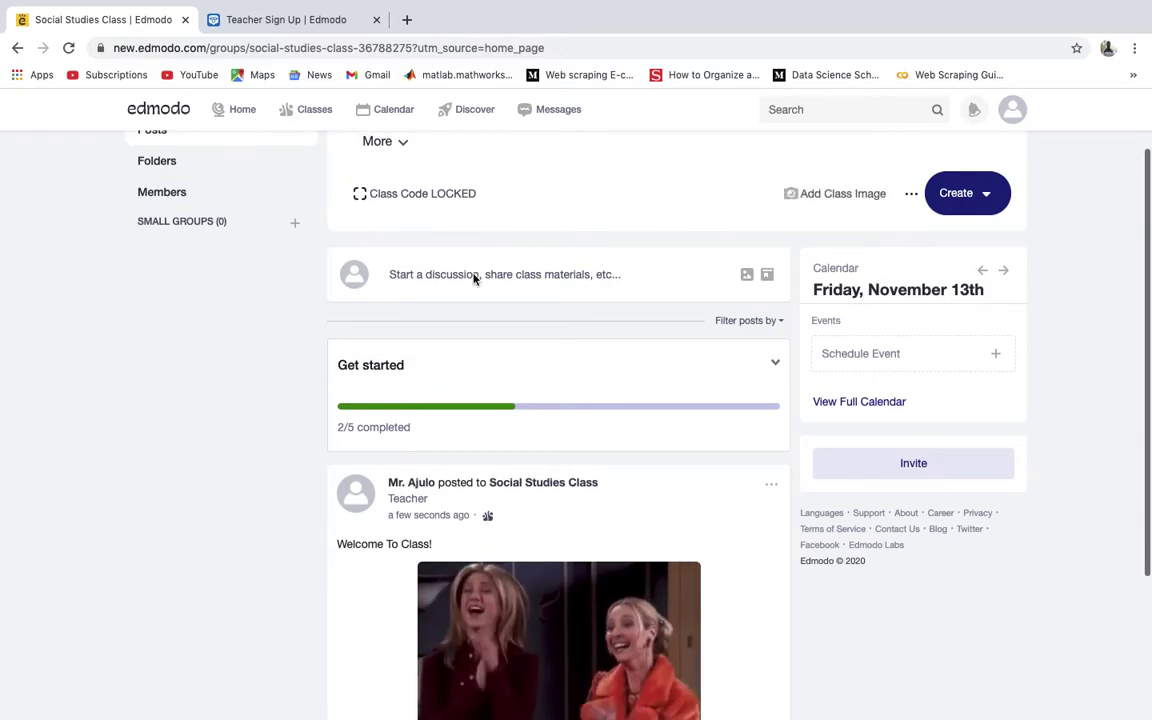
click(465, 274)
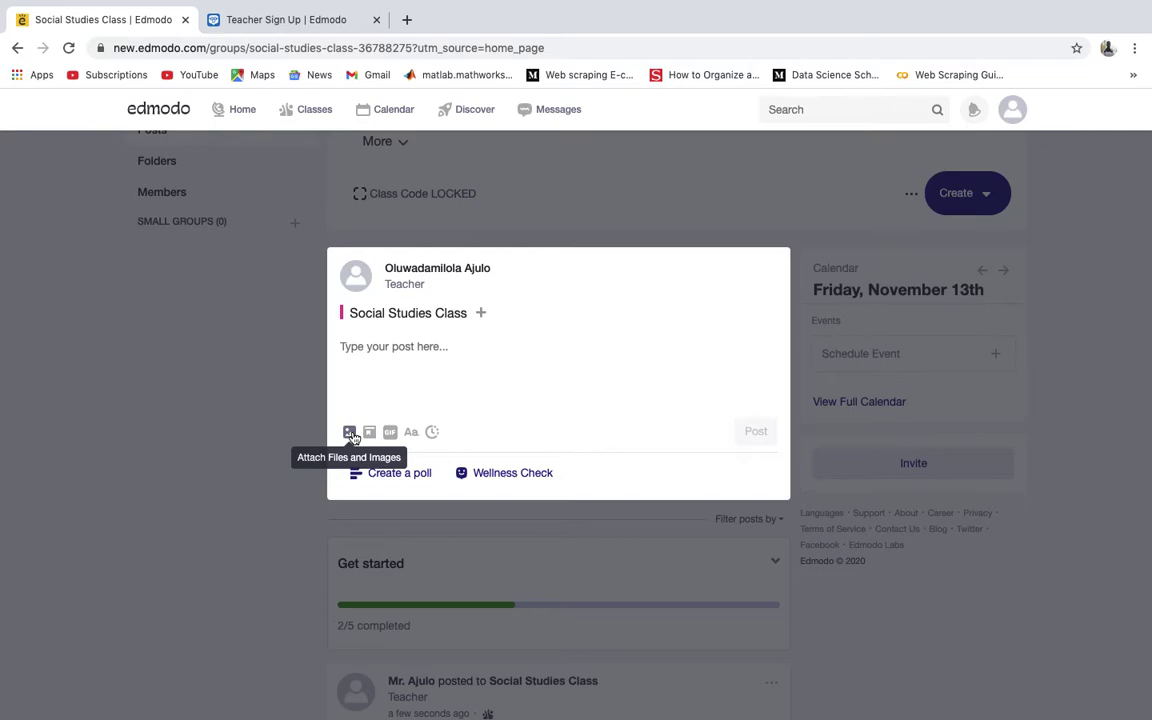
click(350, 433)
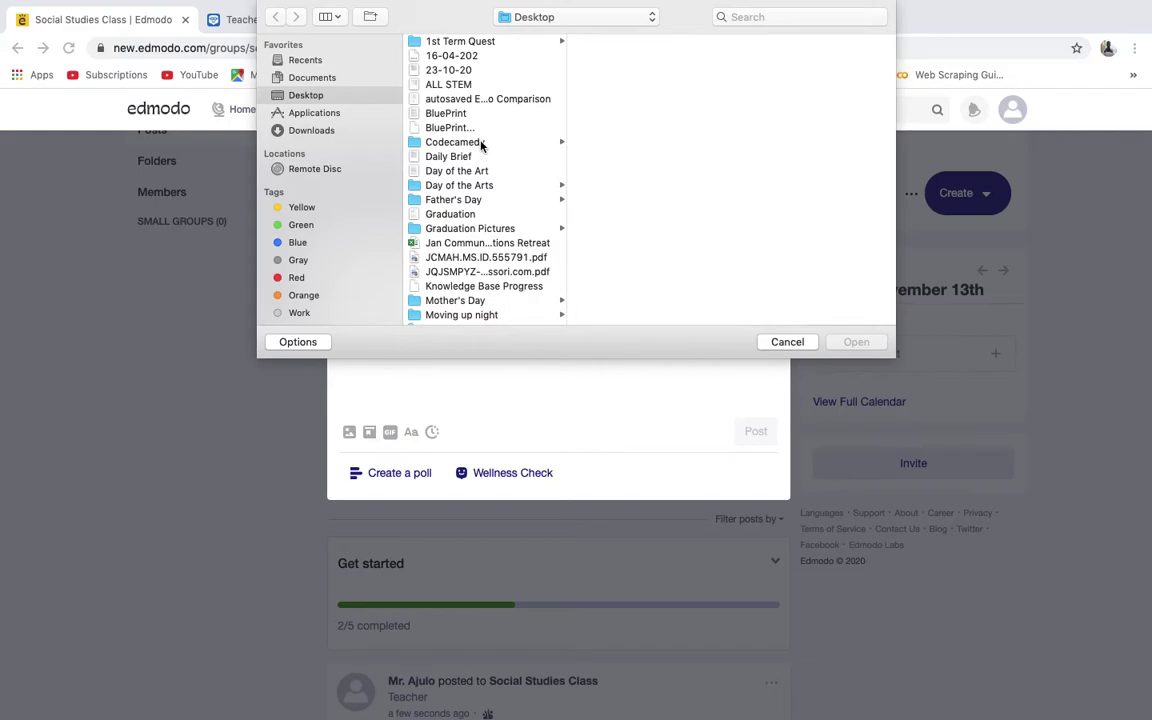
scroll(470, 228, down, 5)
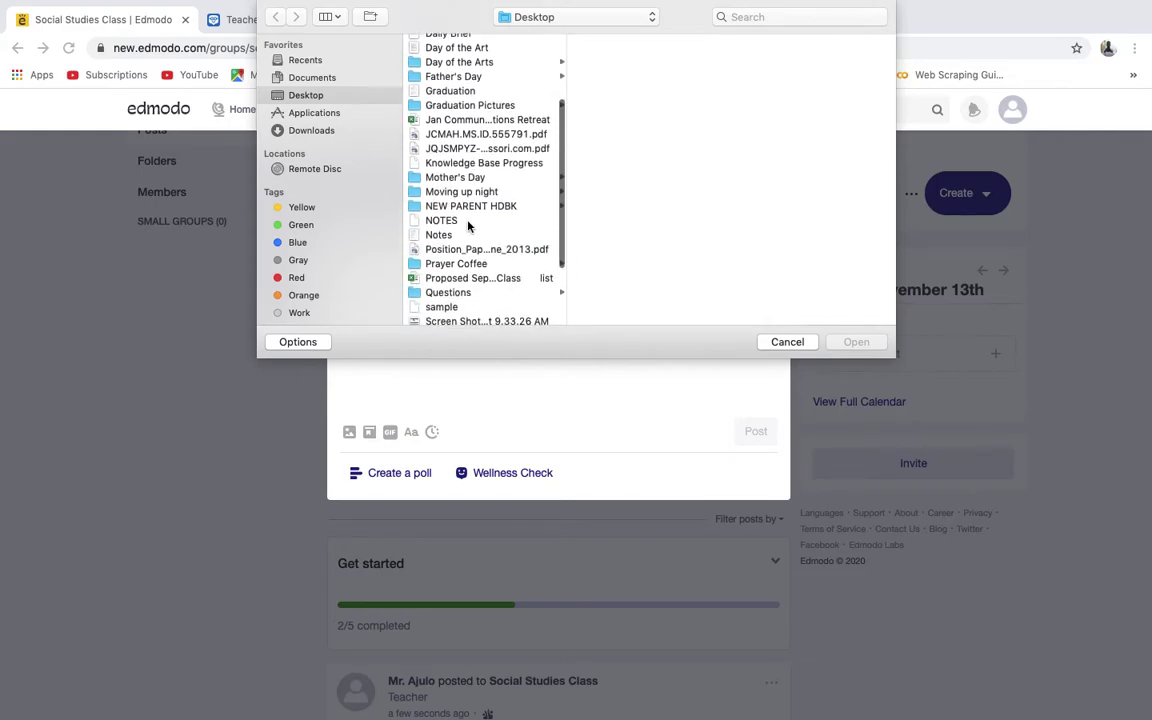
scroll(445, 220, down, 1)
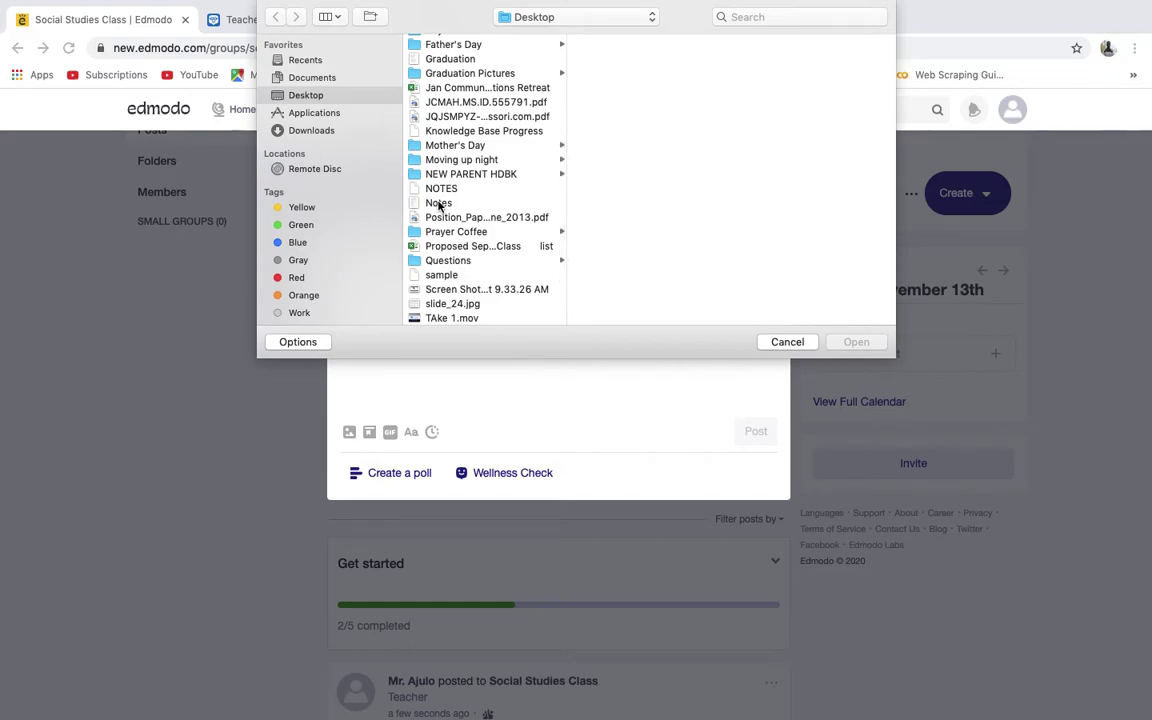
click(438, 203)
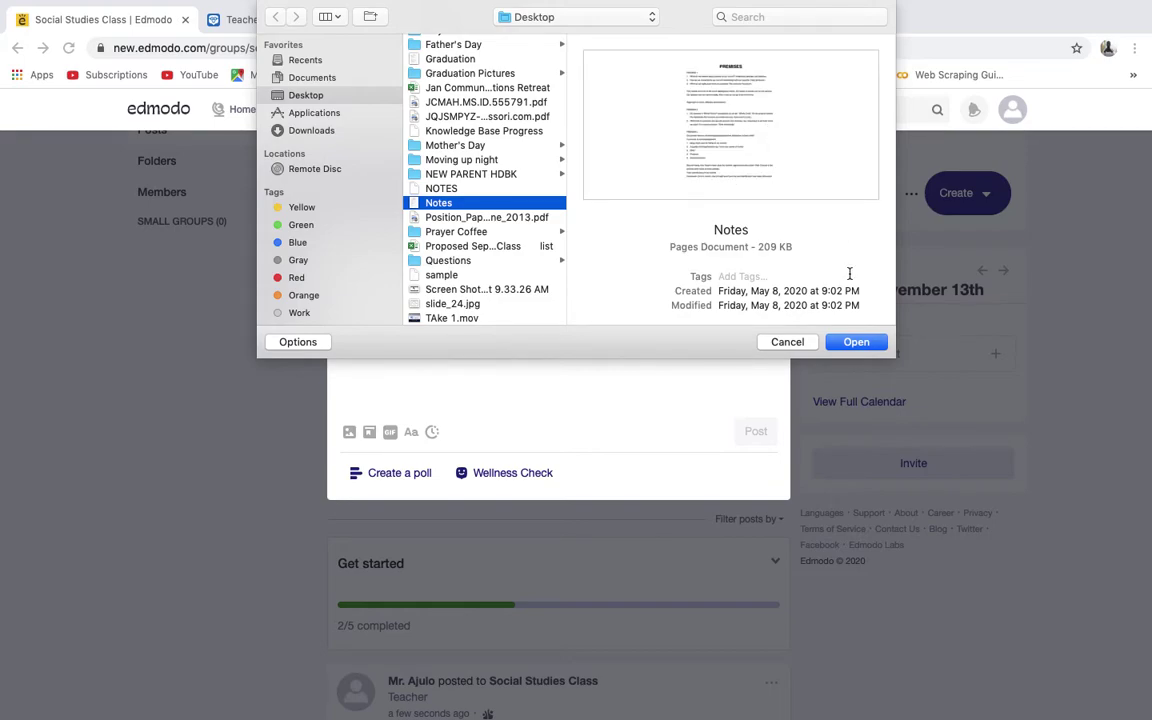
click(857, 342)
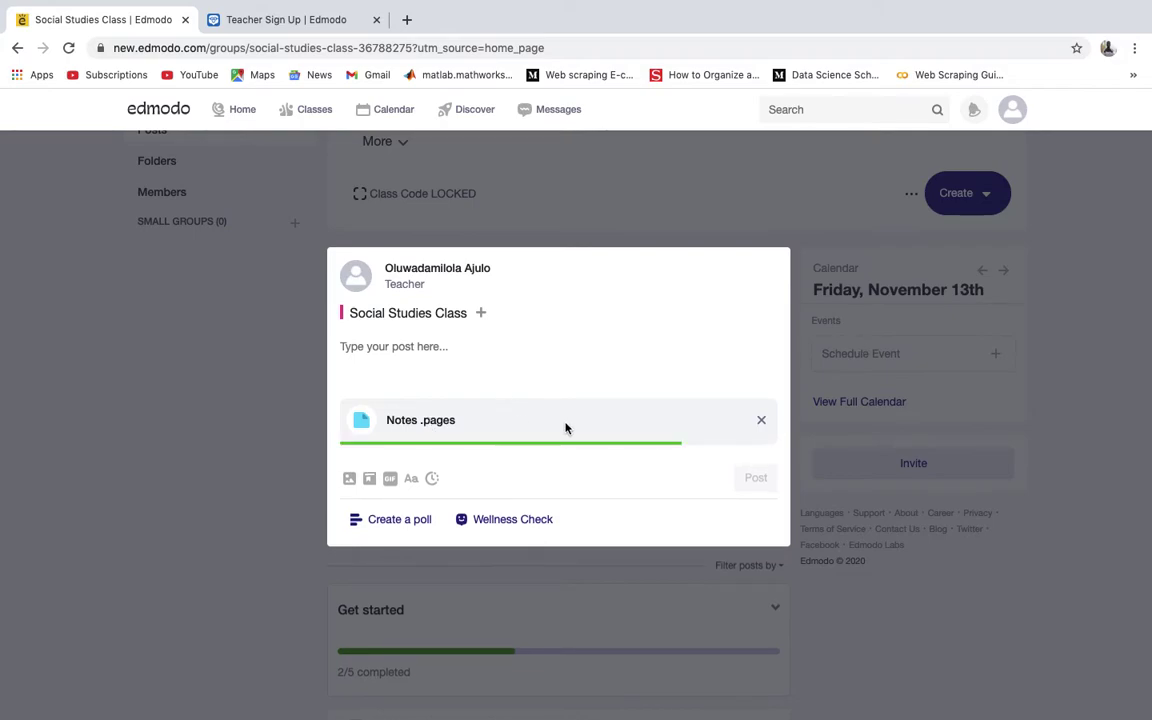
Step: Write "This is our First Material for the class, Study it carefully." as the text of the post with the attached notes
click(448, 344)
text(Th)
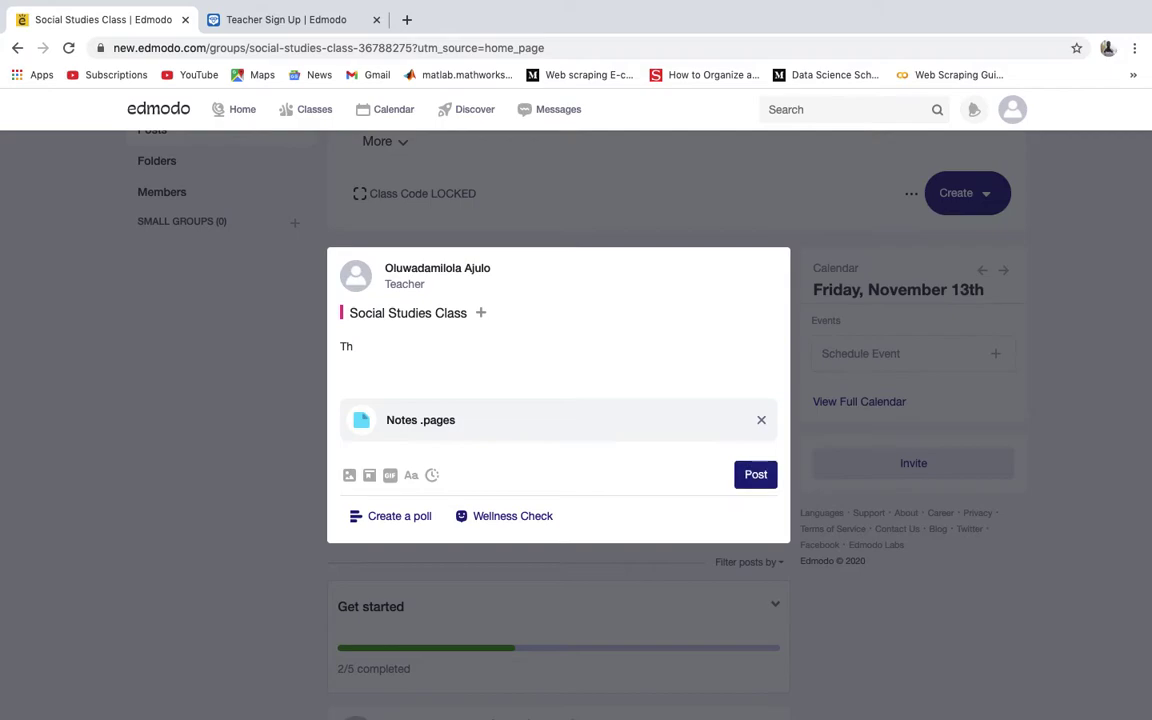
text(is is our Forst MAterial)
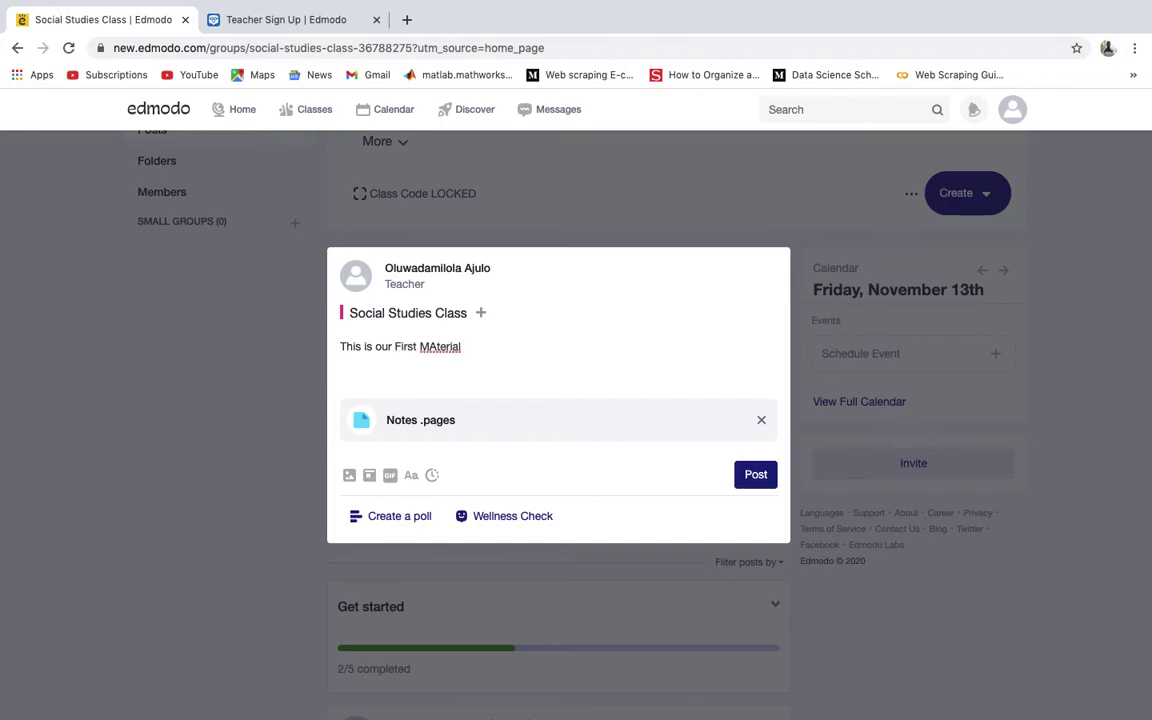
key(BackSpace)
key(BackSpace)
key(BackSpace)
text(for the class)
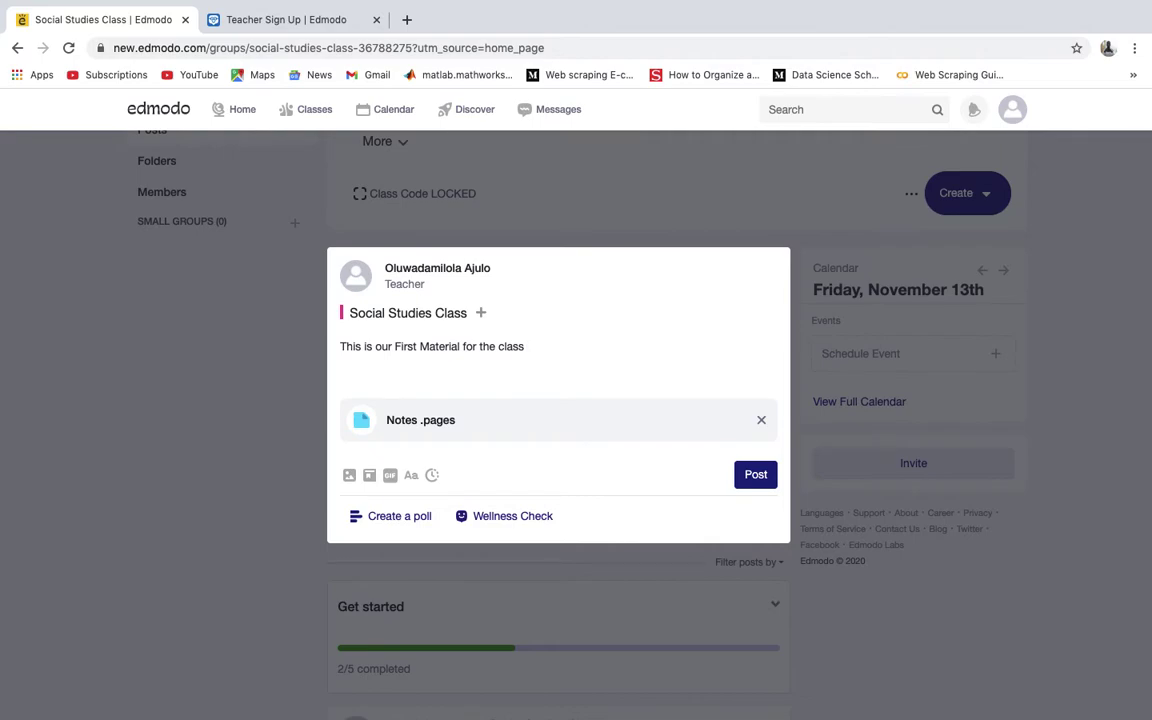
text(, Study it car)
key(BackSpace)
text(arefully.)
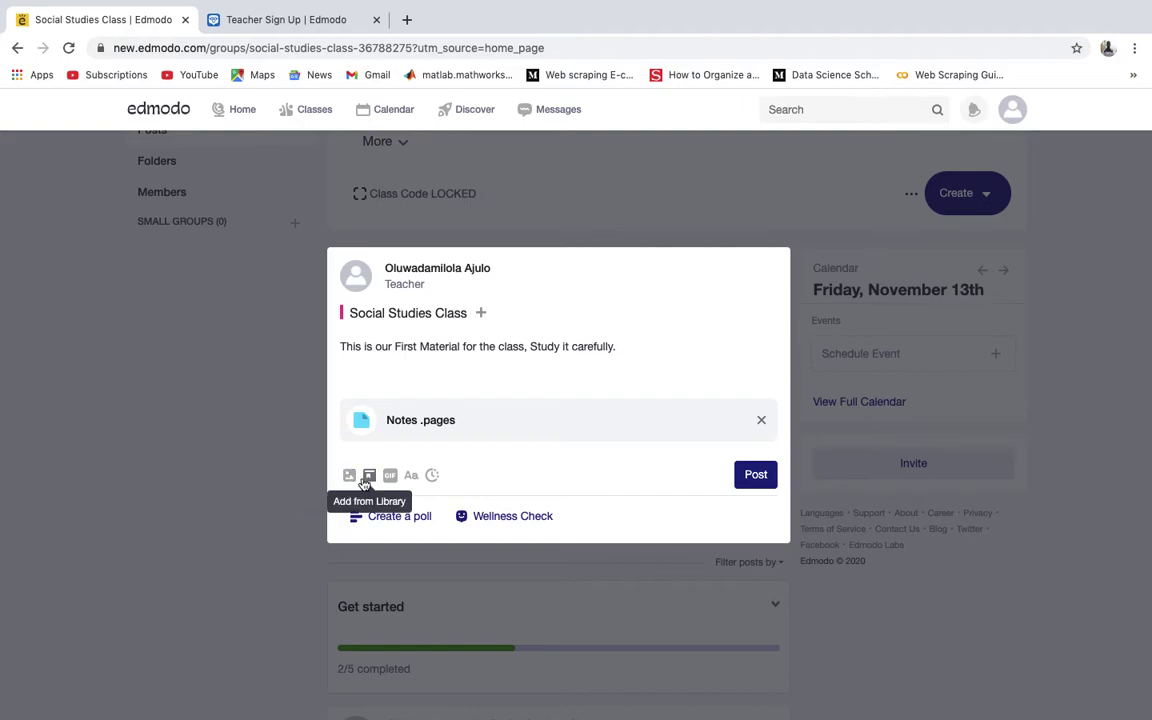
Step: Schedule the class material post for November 16, 2020 at 8:00 AM and submit it
click(431, 476)
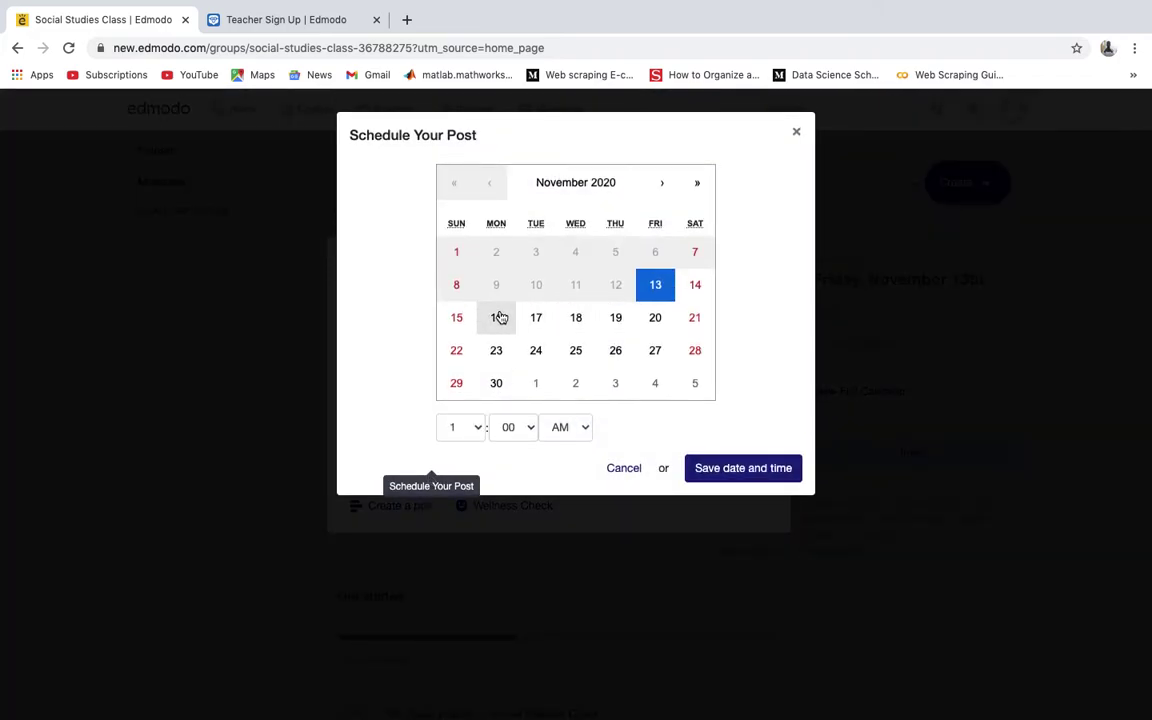
click(498, 317)
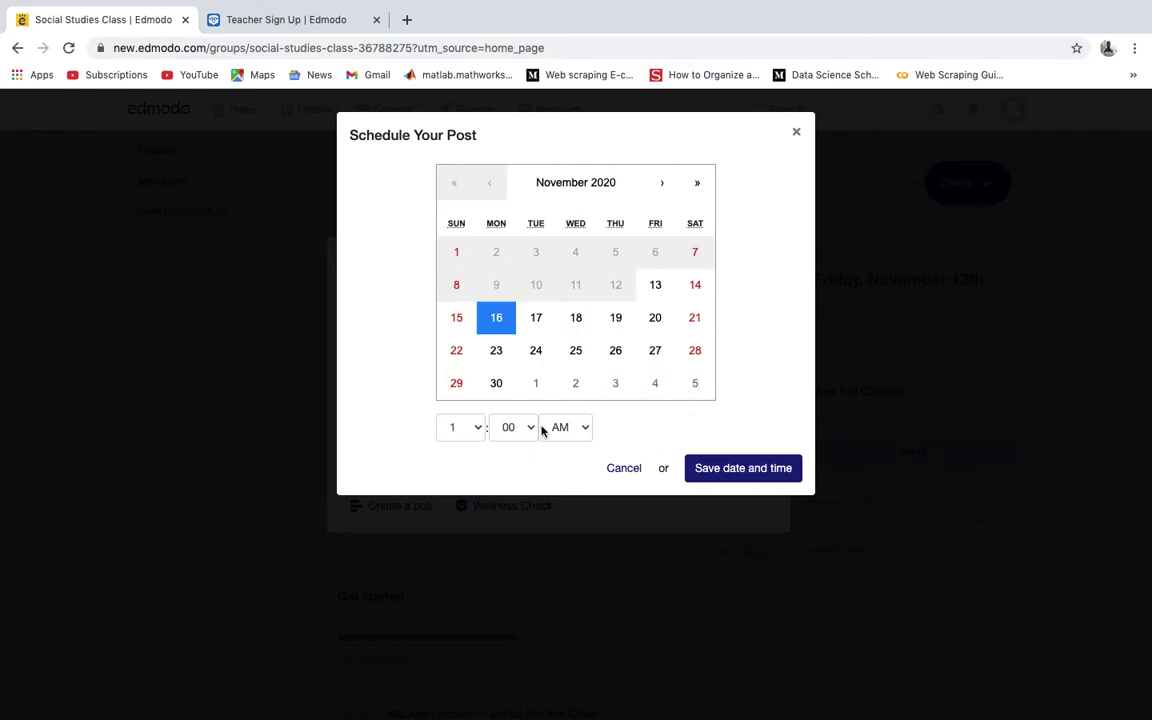
click(474, 431)
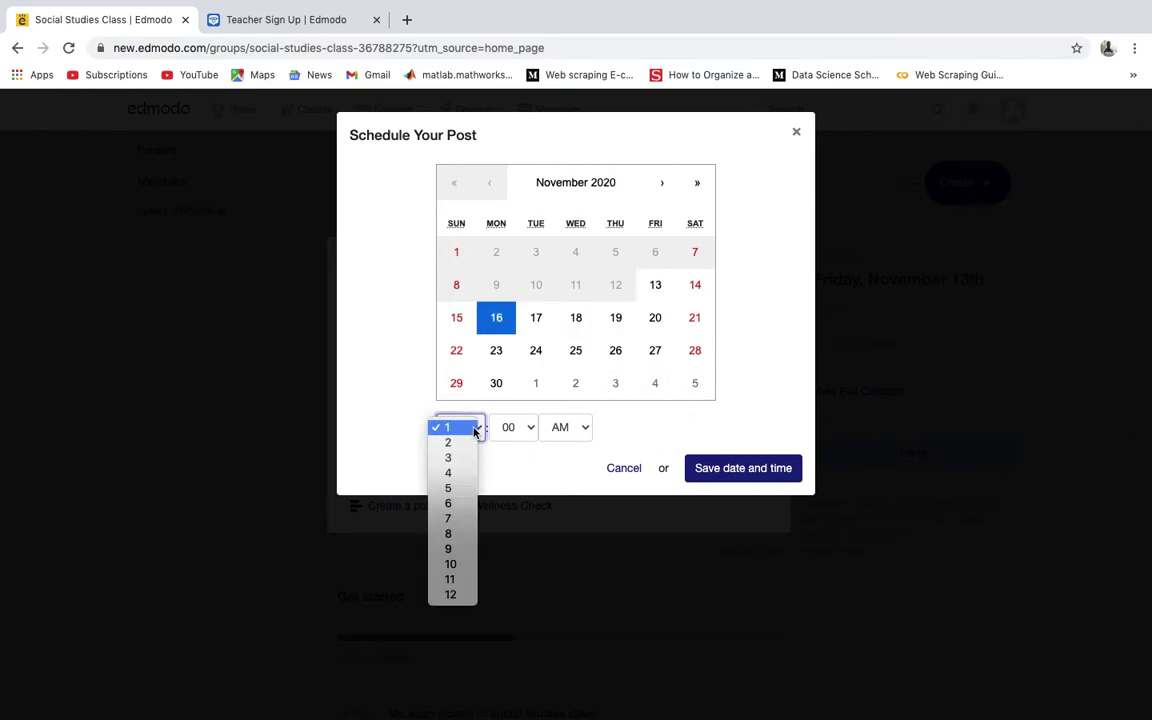
click(448, 535)
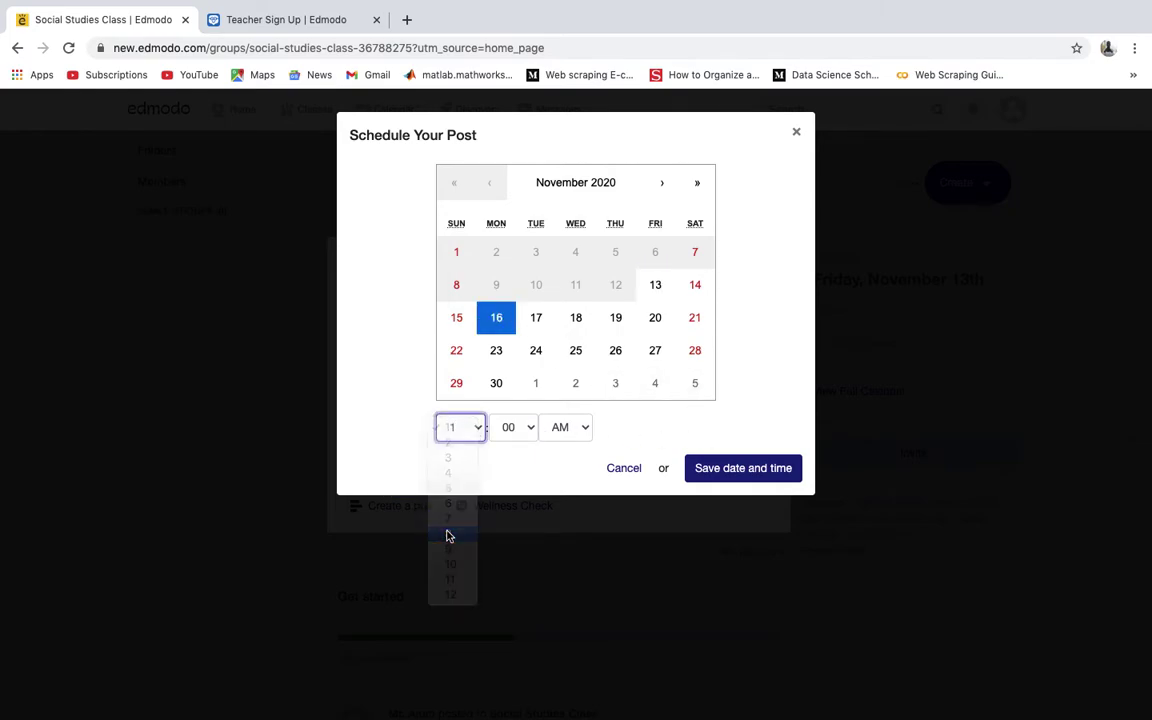
click(741, 470)
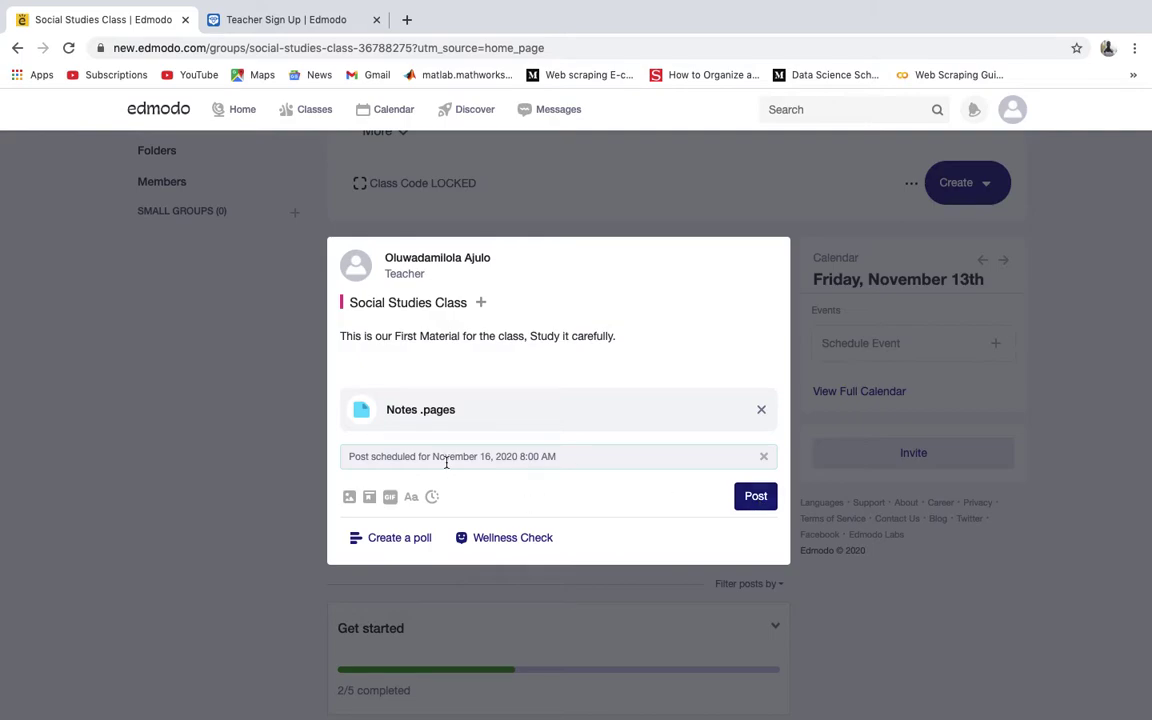
click(756, 497)
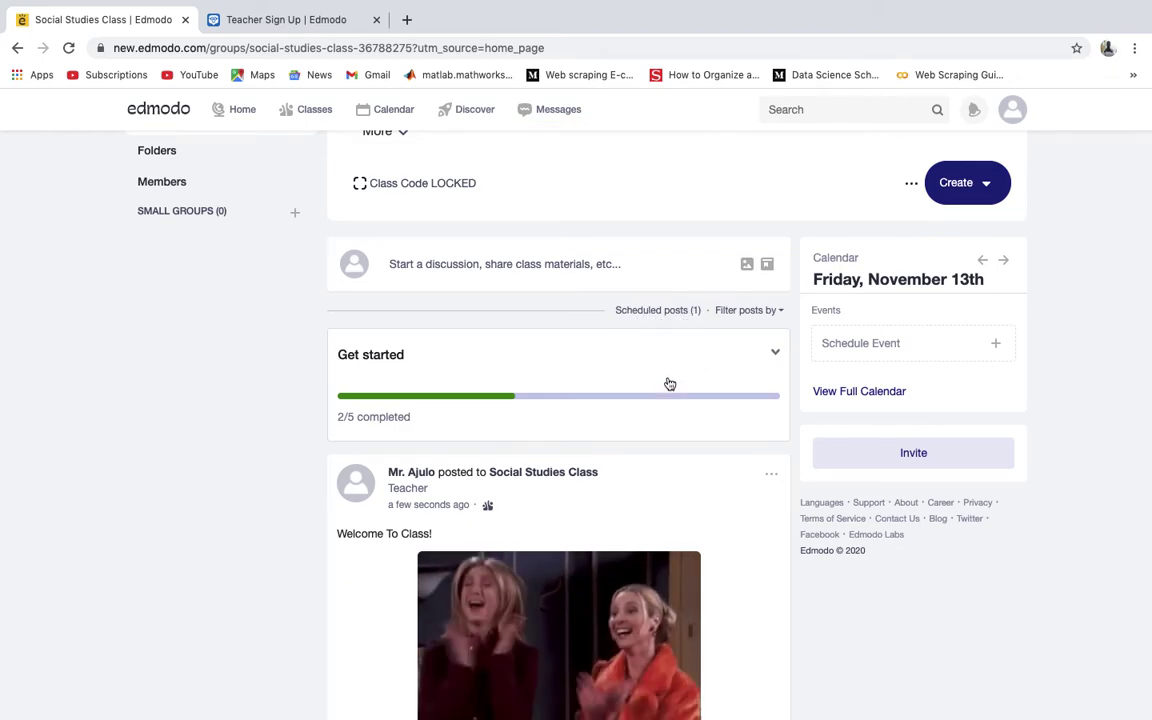
scroll(671, 604, down, 3)
scroll(678, 192, up, 1)
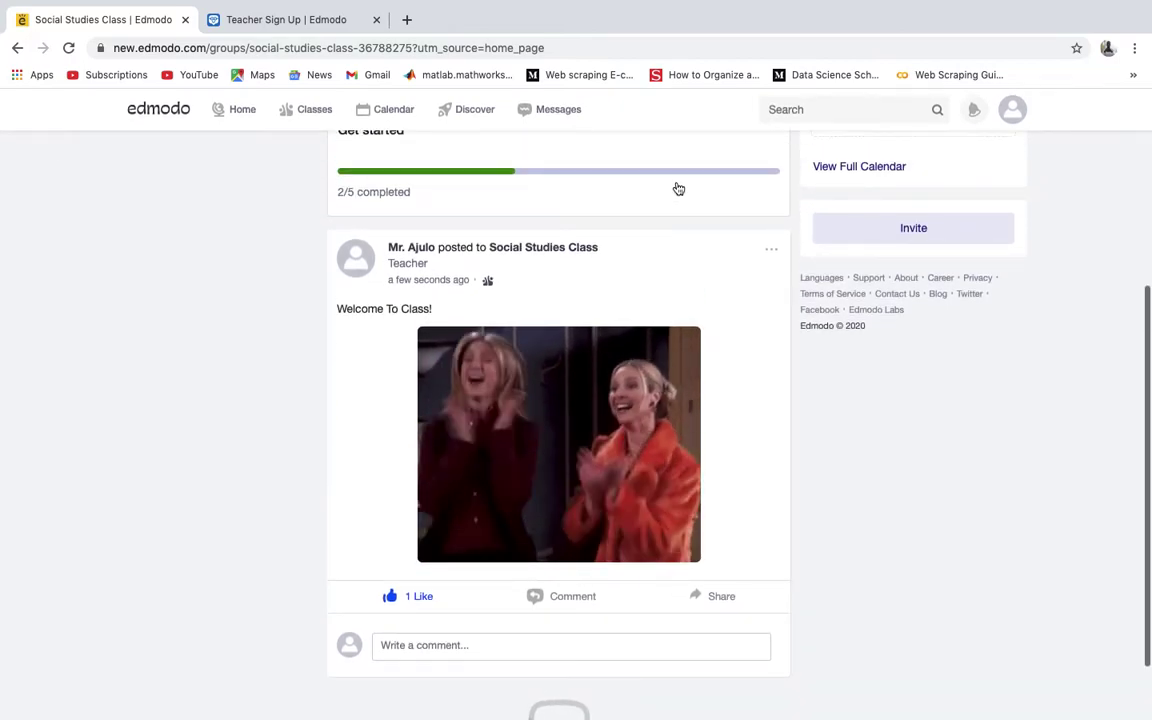
Step: Add the Overfit.png image from the Downloads folder as the Social Studies Class image and save it
scroll(678, 192, up, 1)
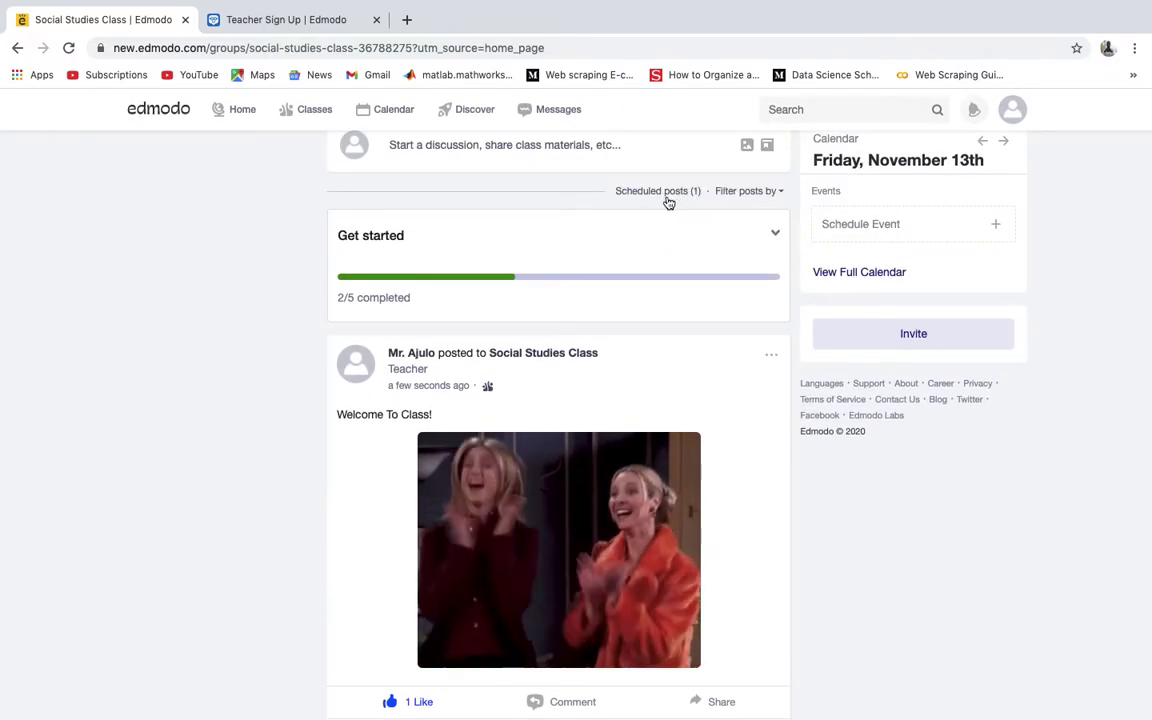
scroll(678, 206, up, 2)
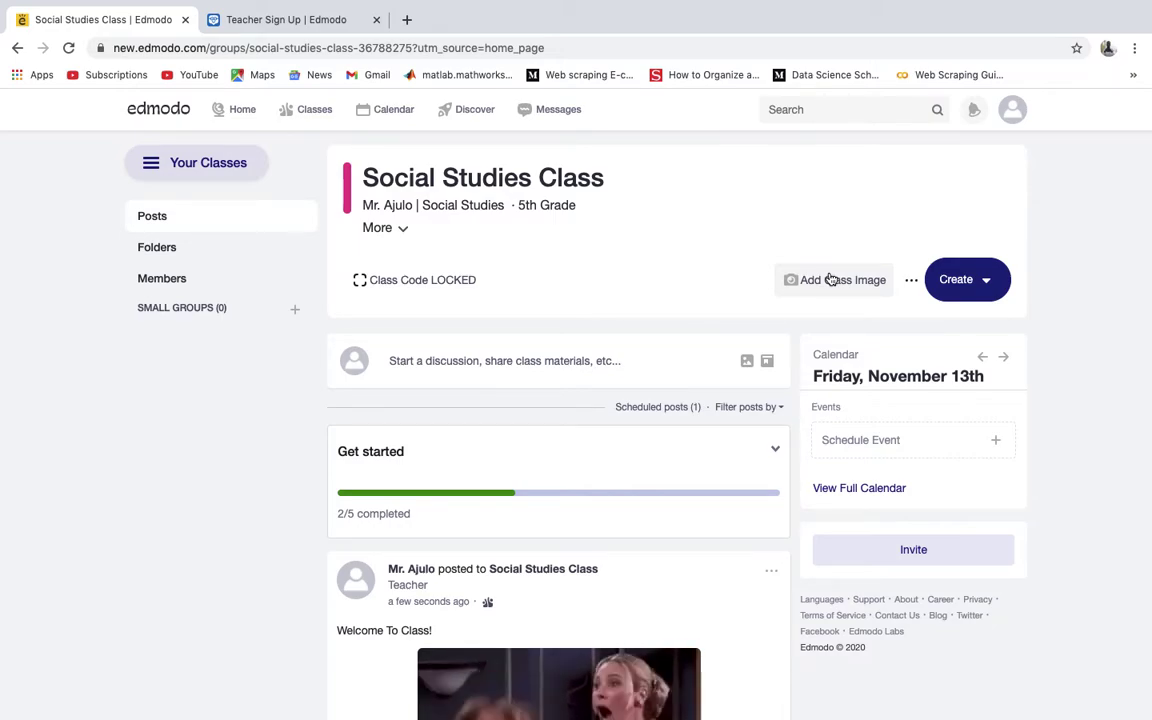
click(912, 284)
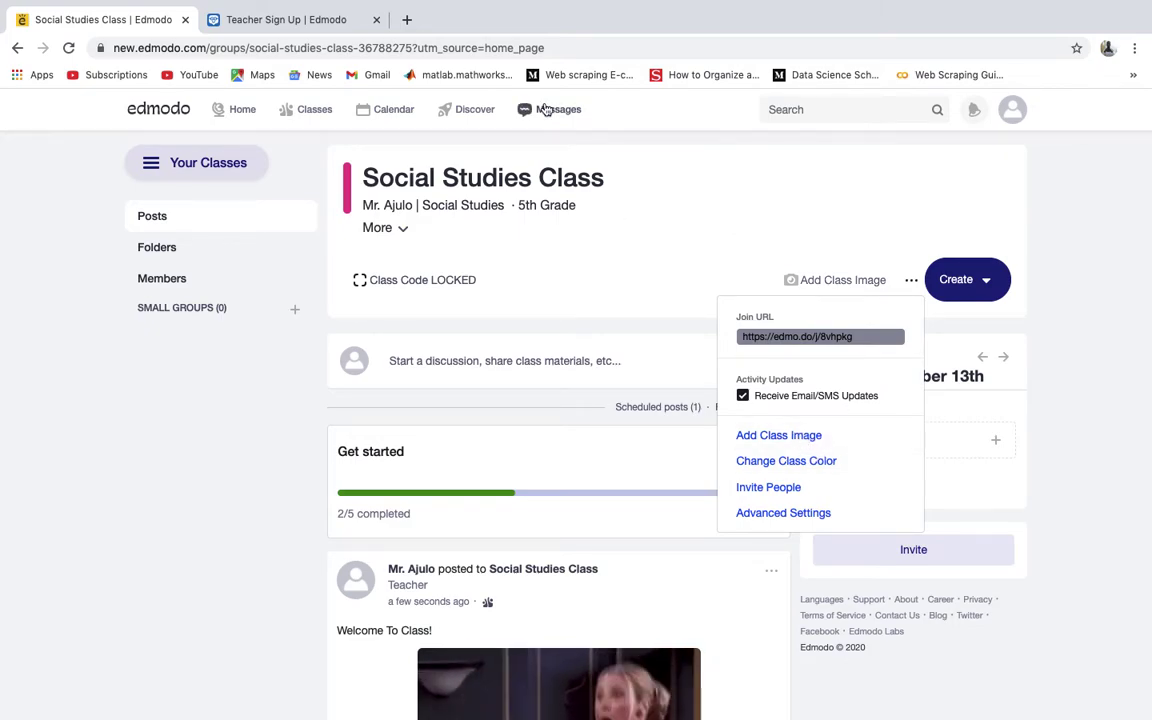
click(776, 437)
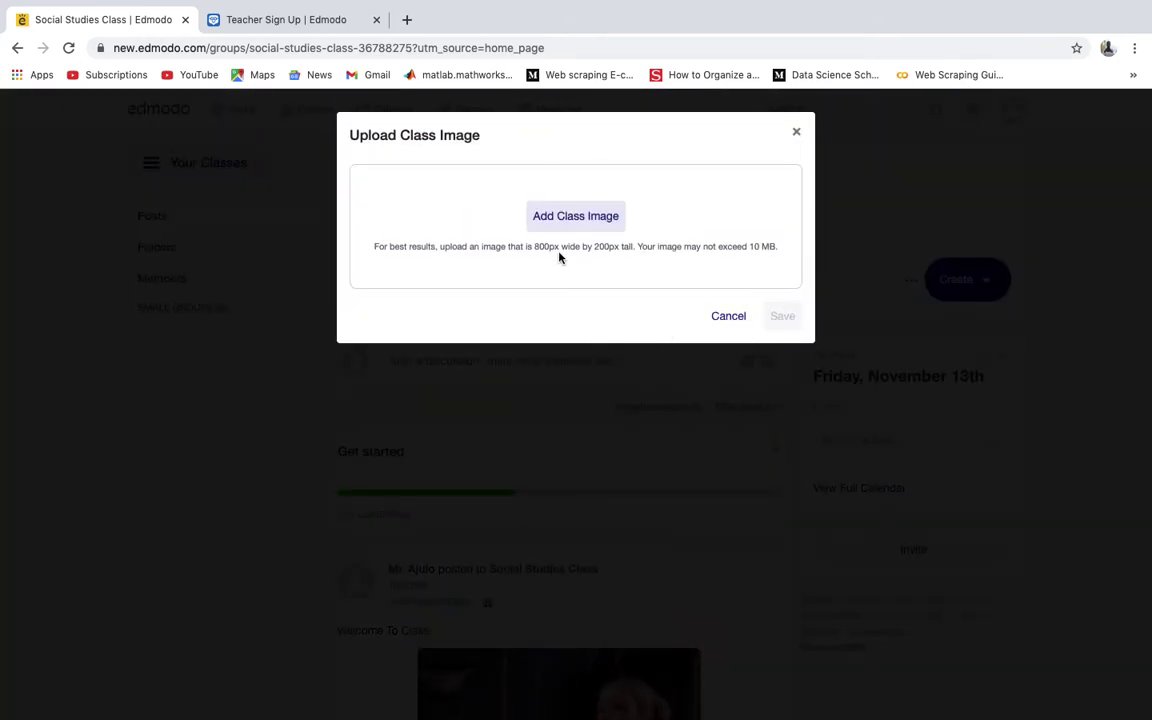
click(605, 230)
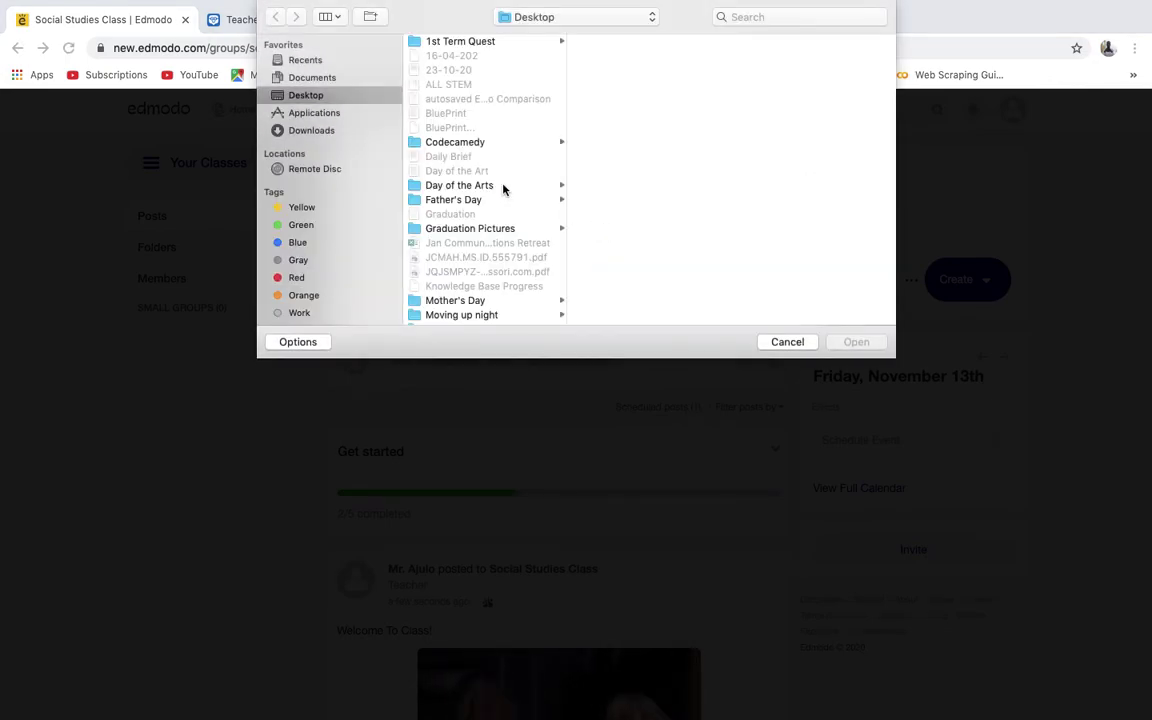
click(311, 130)
scroll(444, 186, down, 15)
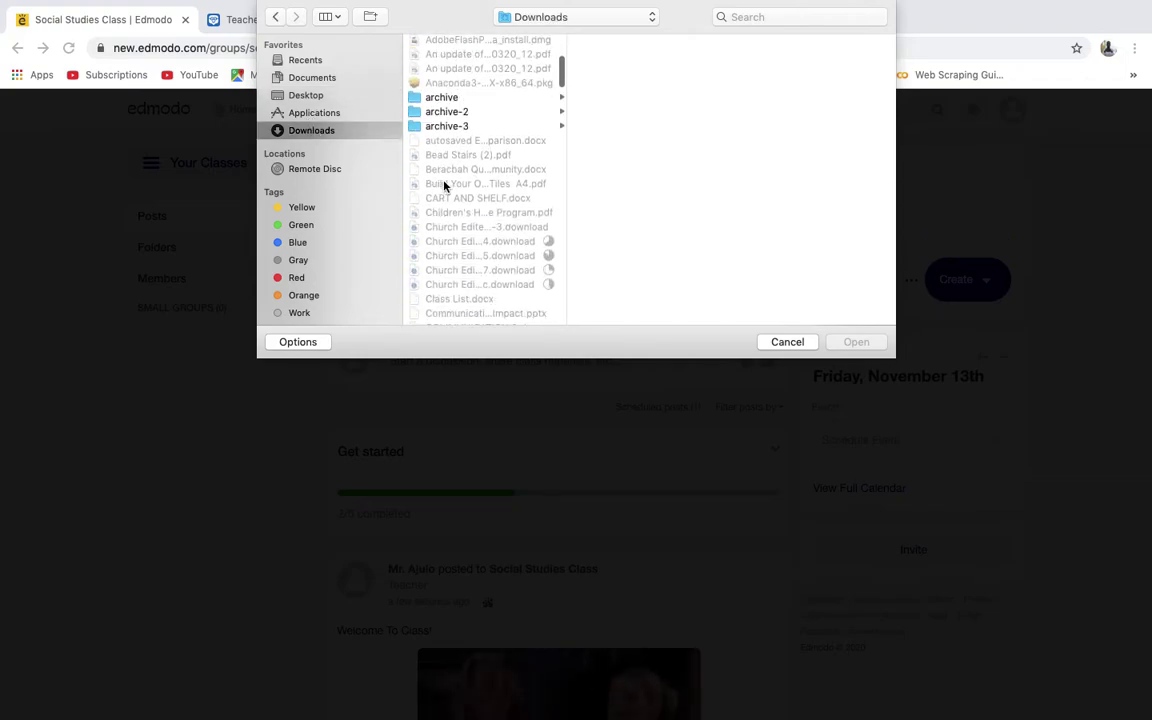
scroll(444, 186, down, 20)
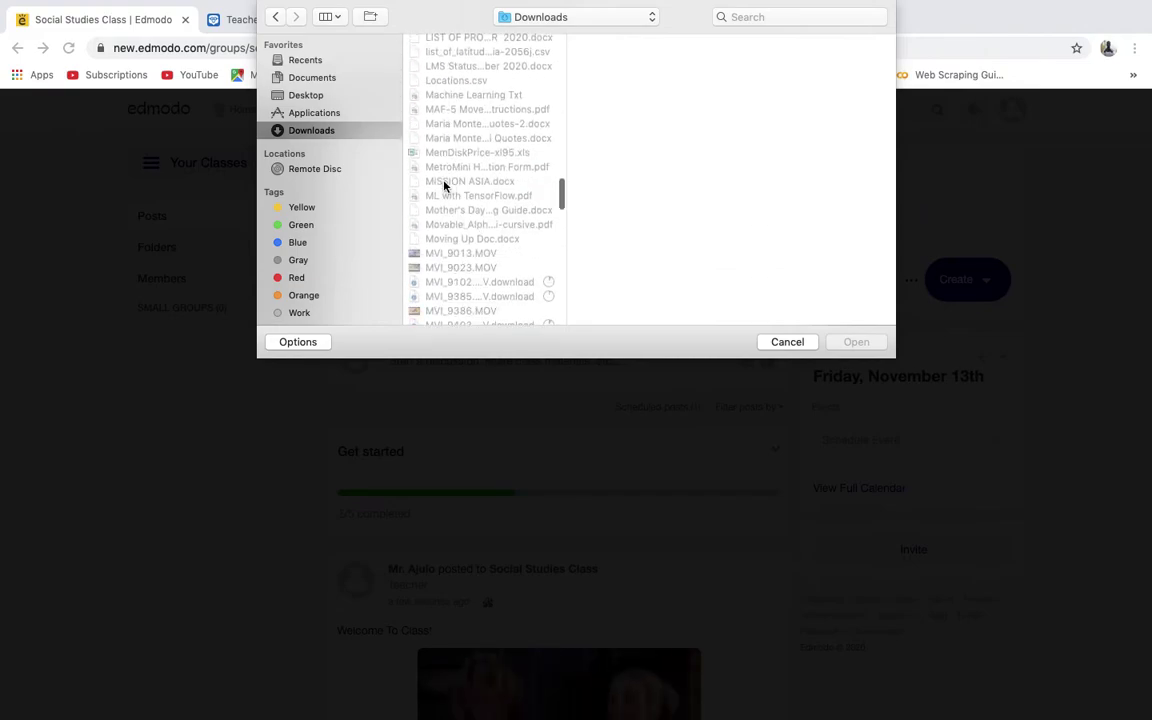
scroll(444, 186, up, 8)
scroll(444, 186, down, 5)
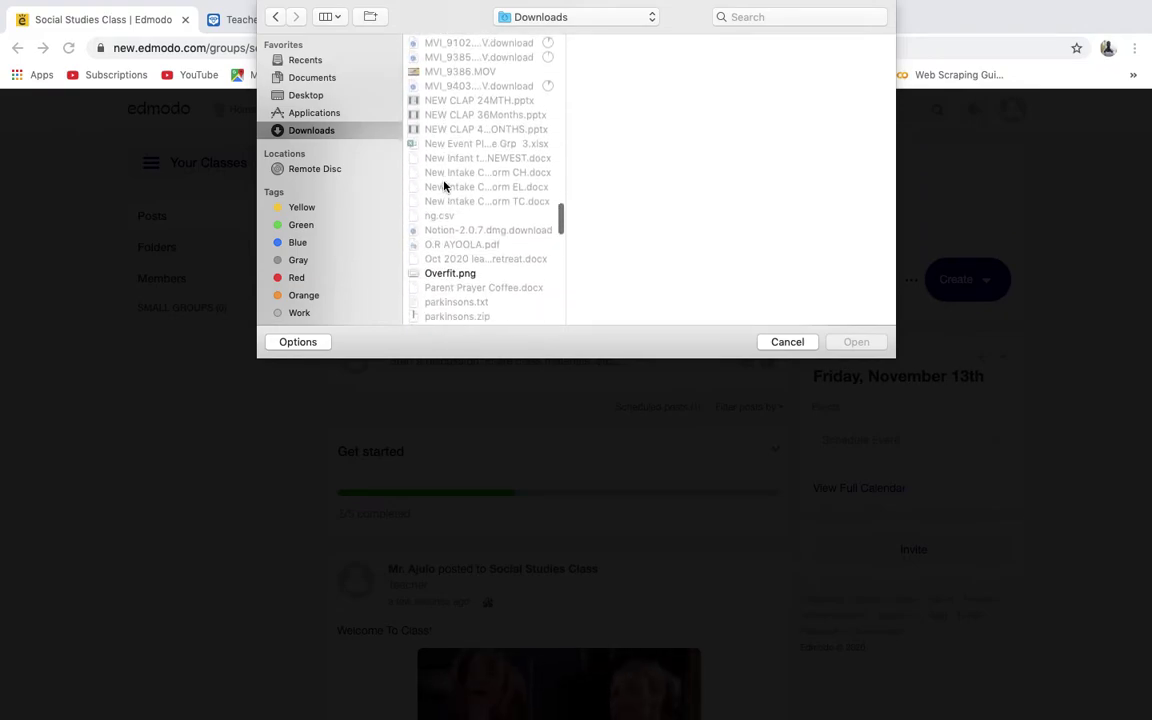
click(445, 263)
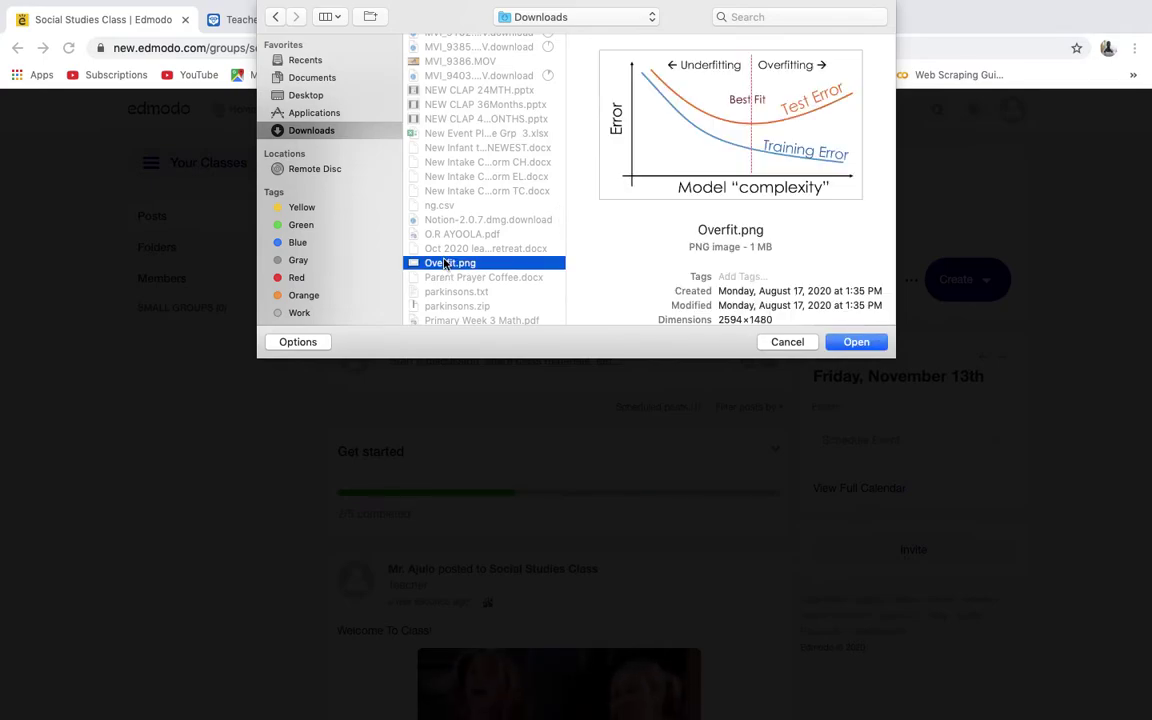
click(853, 344)
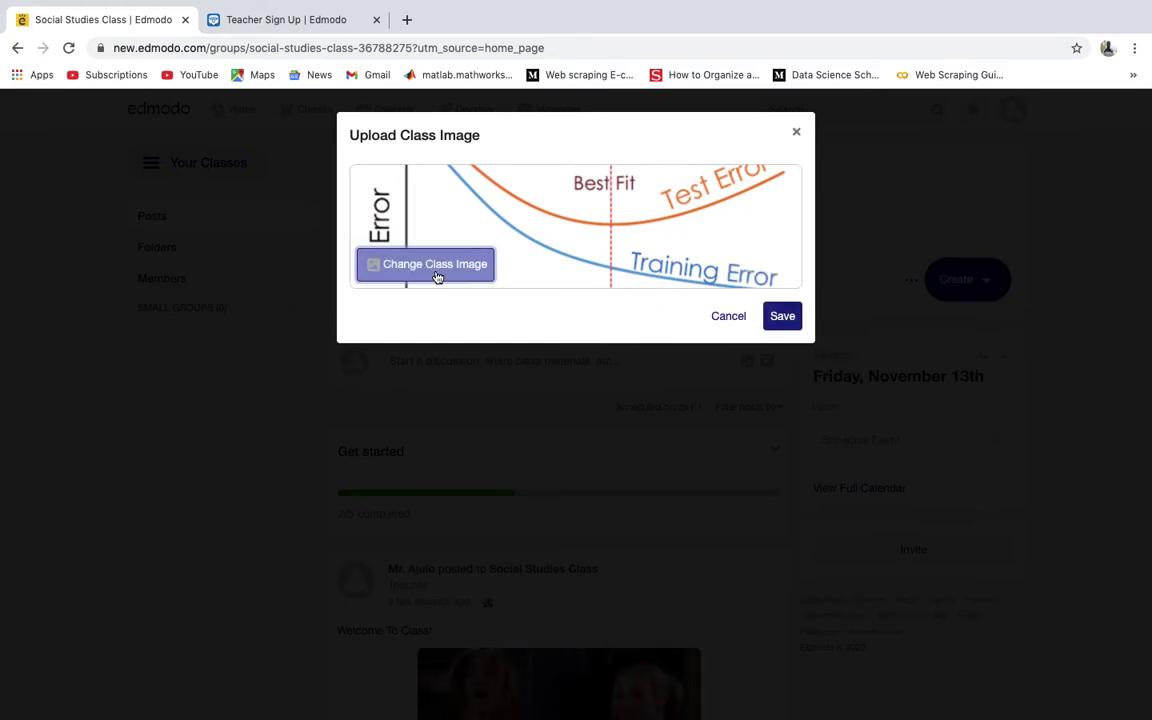
click(782, 318)
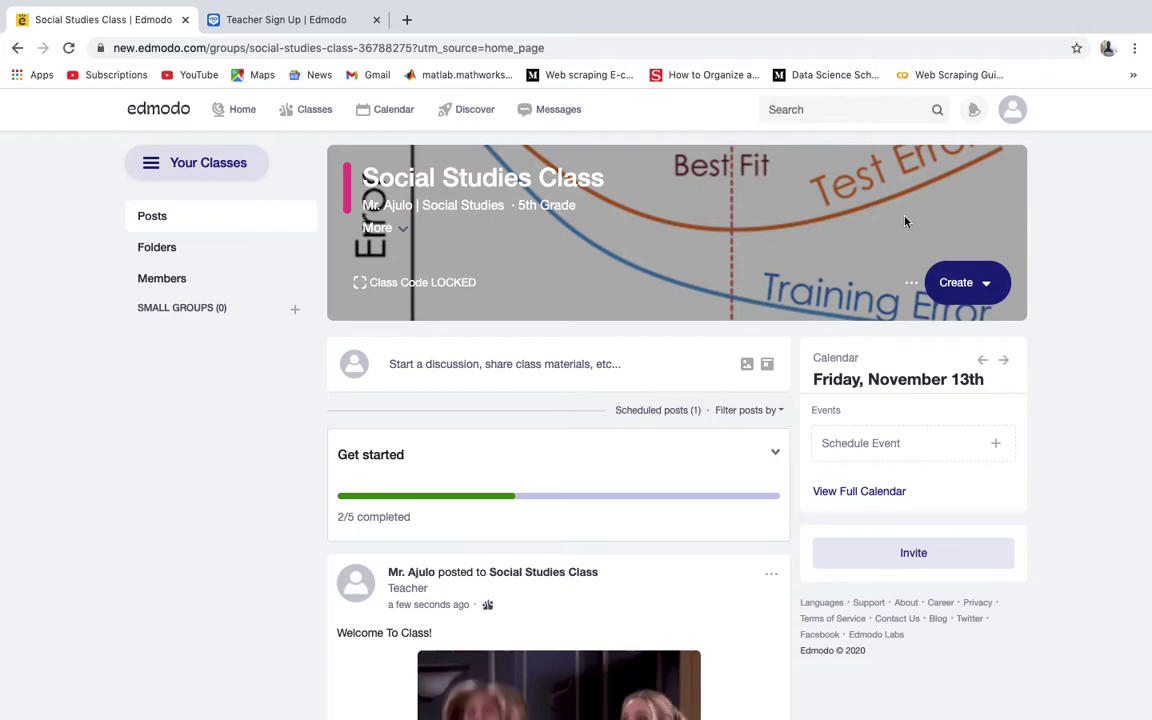
scroll(797, 228, down, 2)
scroll(797, 228, up, 2)
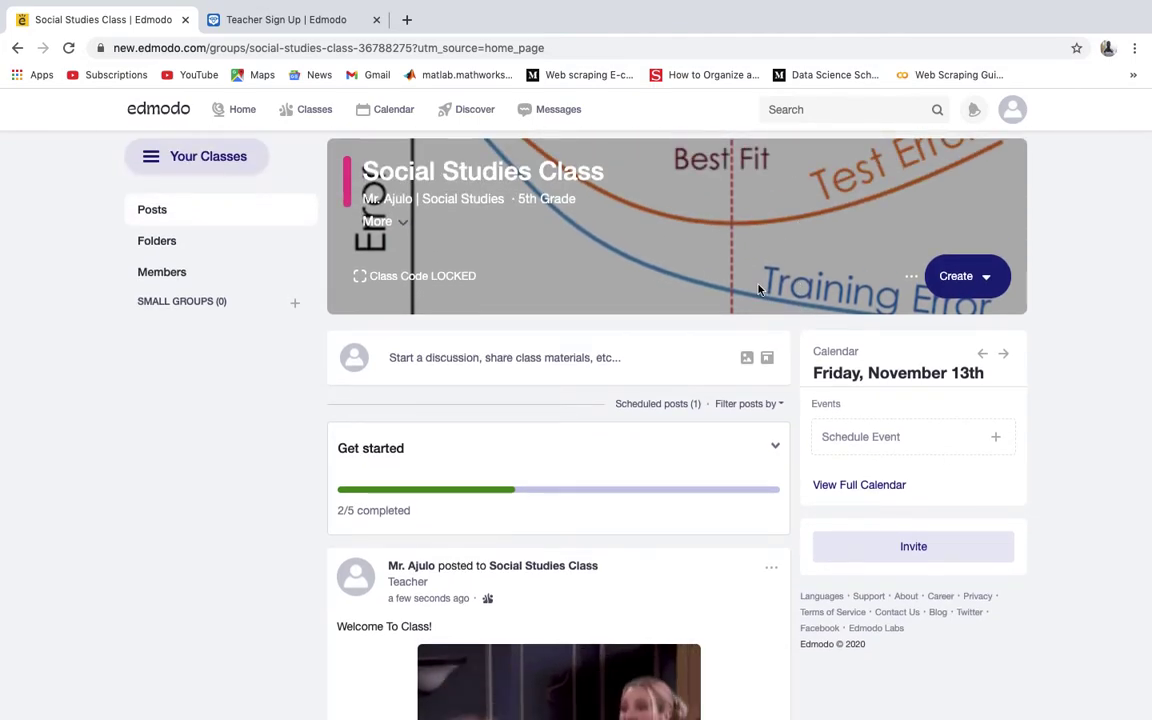
scroll(787, 435, down, 3)
scroll(787, 435, down, 1)
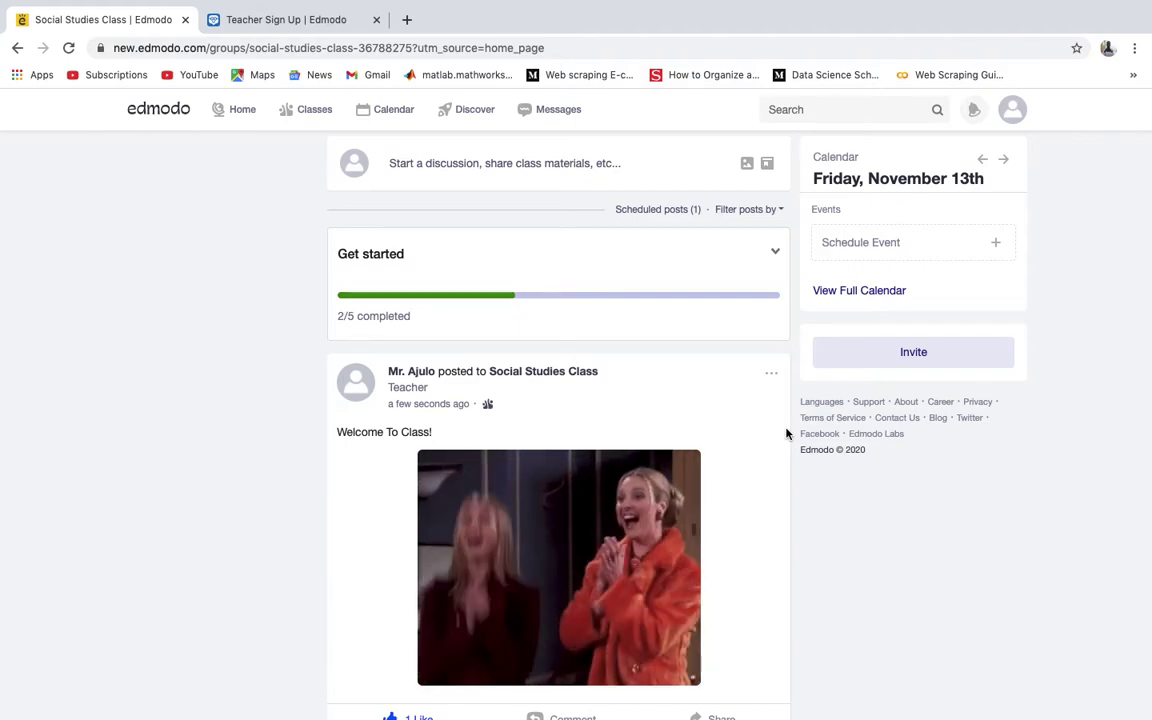
Step: Create a new blank assignment from the Social Studies Class page
scroll(787, 434, up, 2)
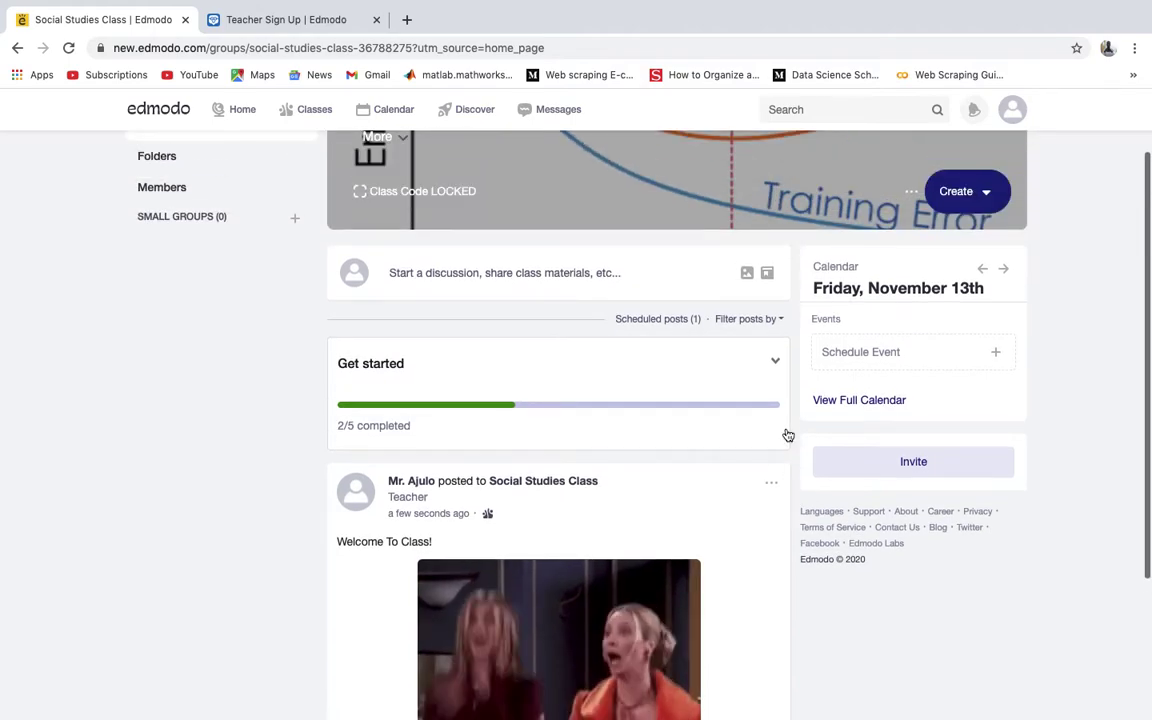
click(981, 193)
mouse_move(872, 249)
mouse_move(860, 281)
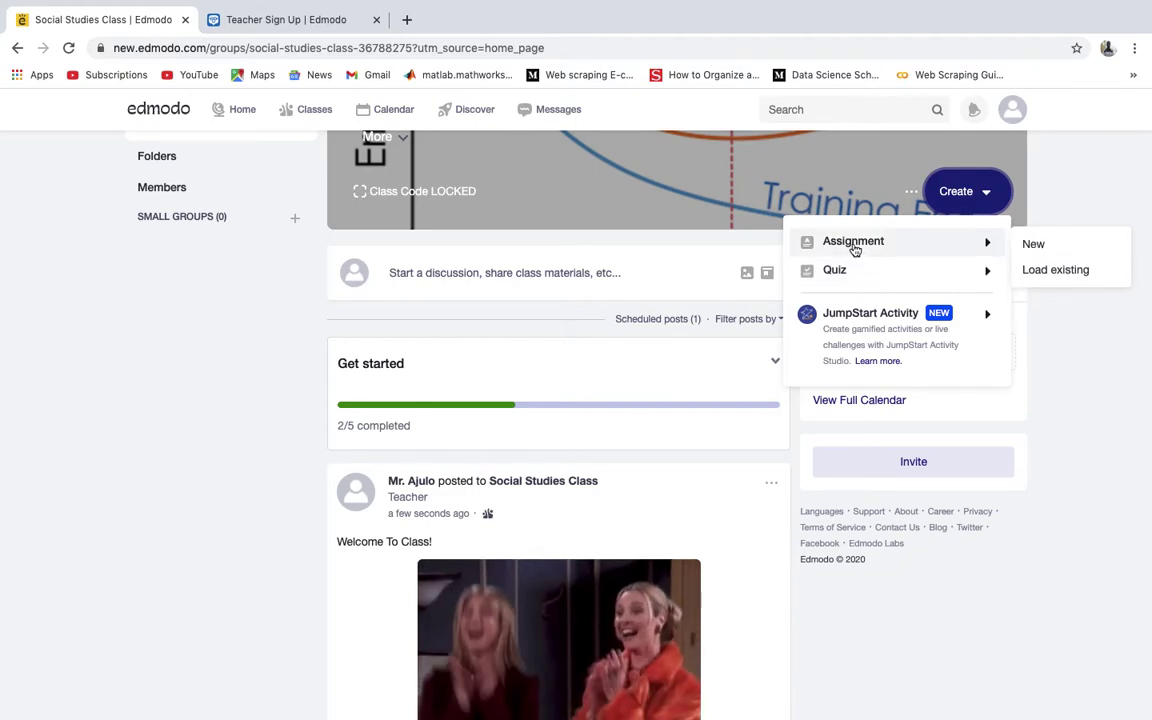
click(1034, 246)
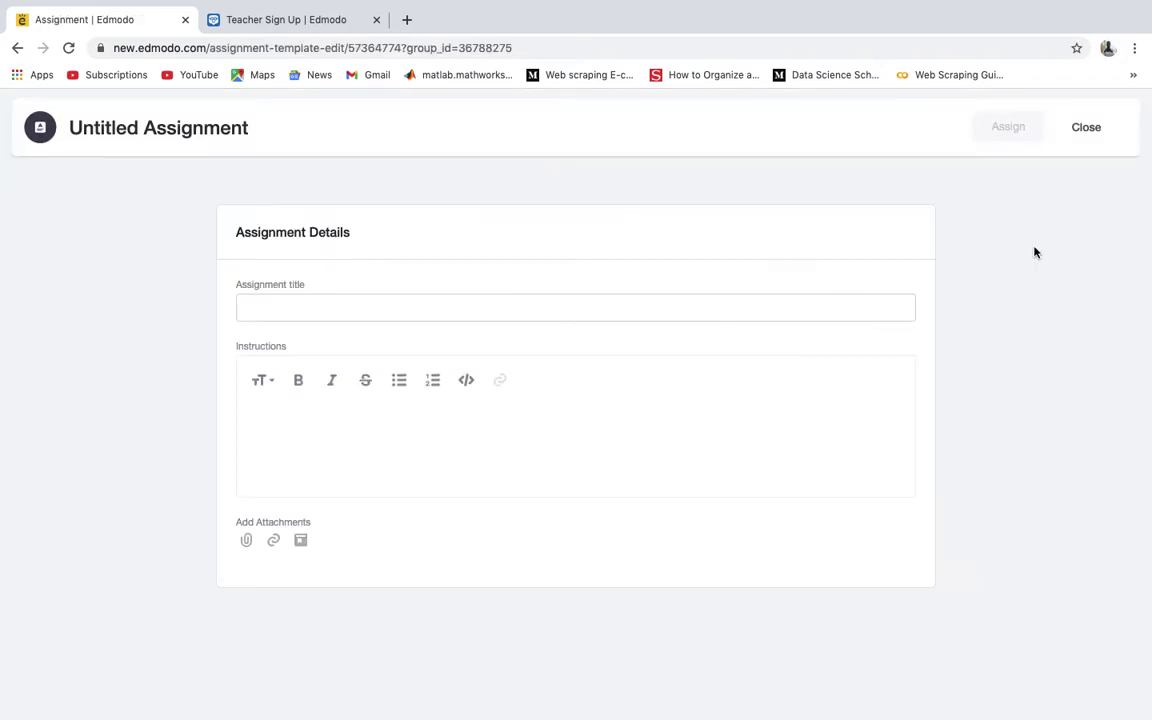
Step: Enter "Family" as the assignment title
click(272, 312)
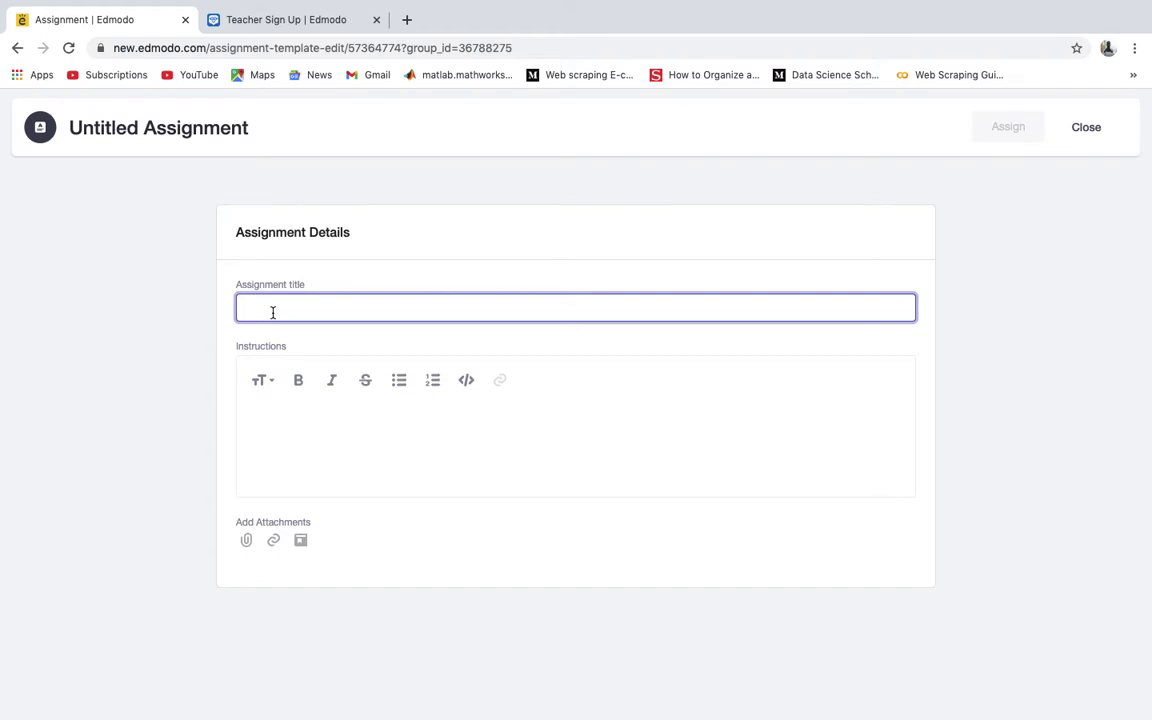
text(Famil)
key(BackSpace)
key(BackSpace)
key(BackSpace)
key(BackSpace)
key(BackSpace)
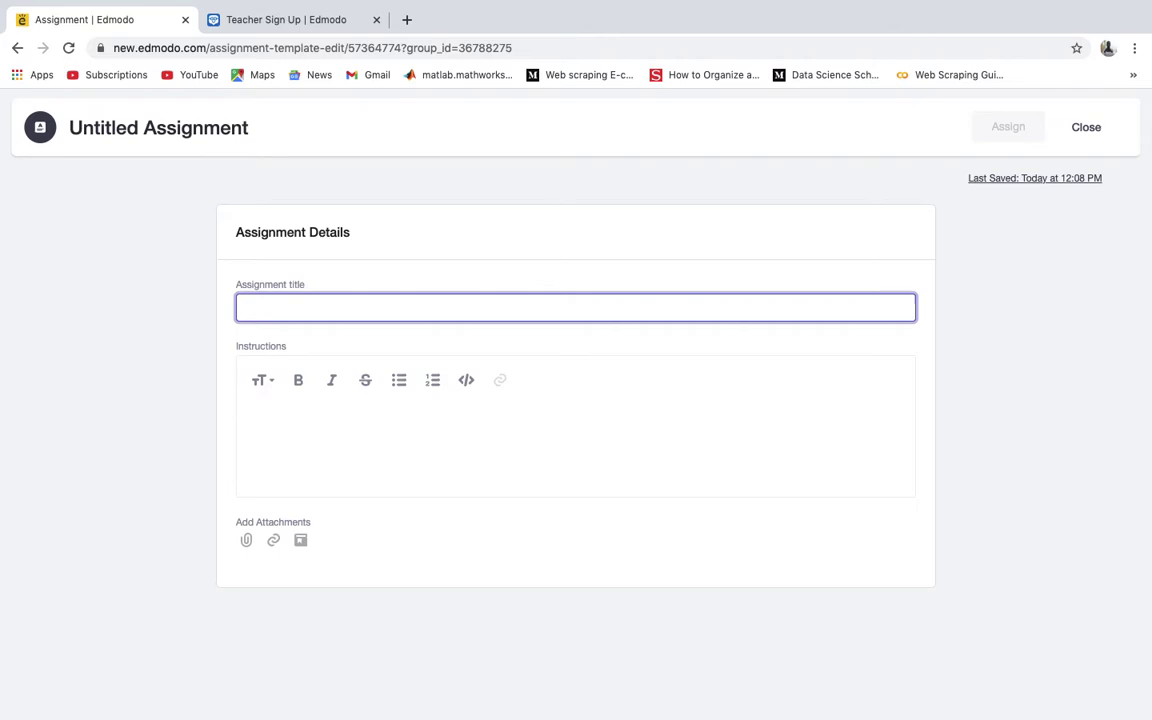
text(Family)
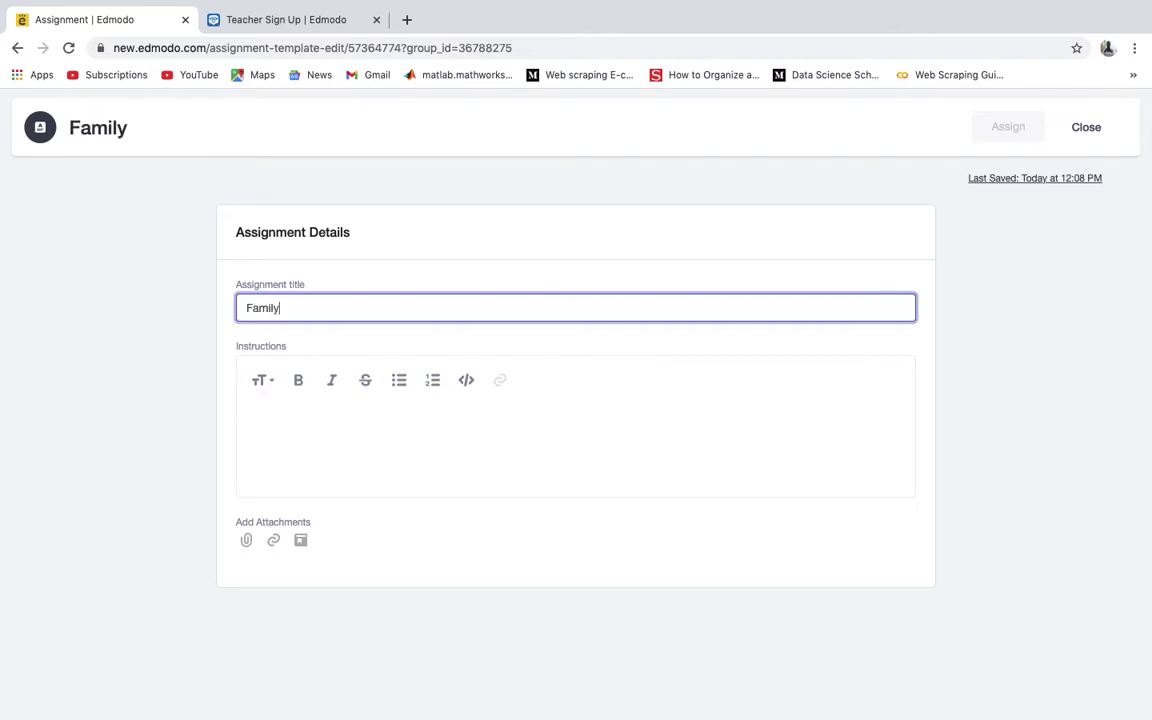
Step: Write the assignment instructions as a numbered list: "Care the questions carefully" followed by "Answer ALL"
click(260, 410)
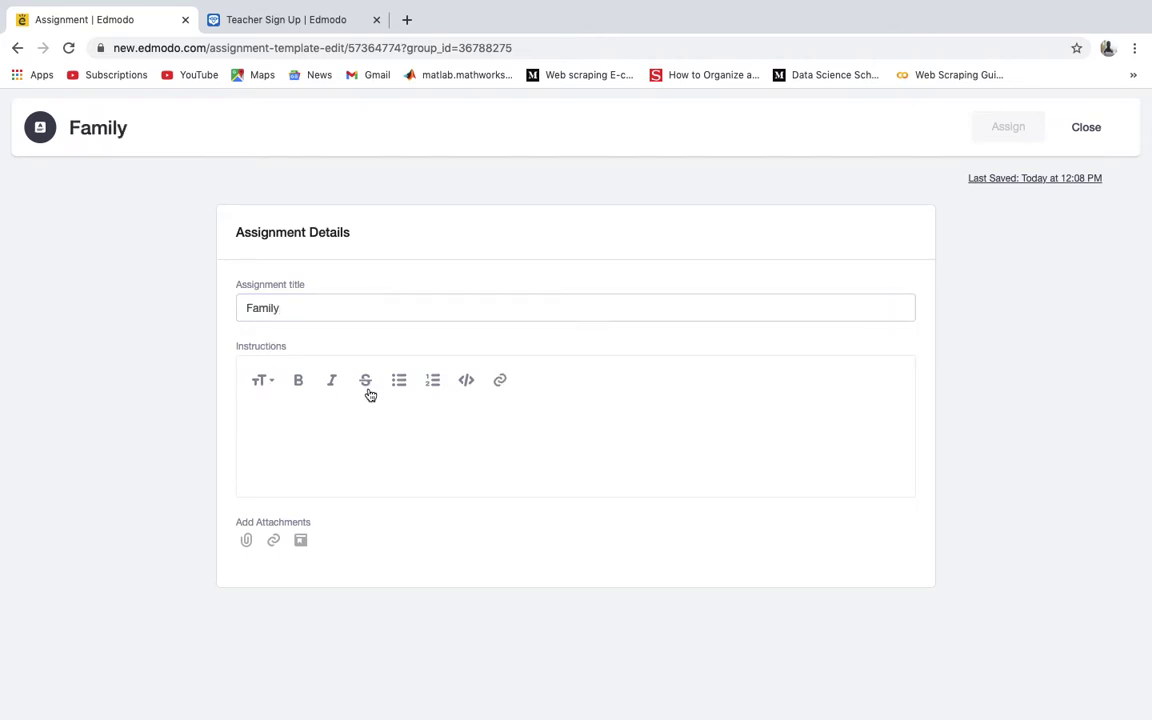
click(432, 384)
text(Care the questions care)
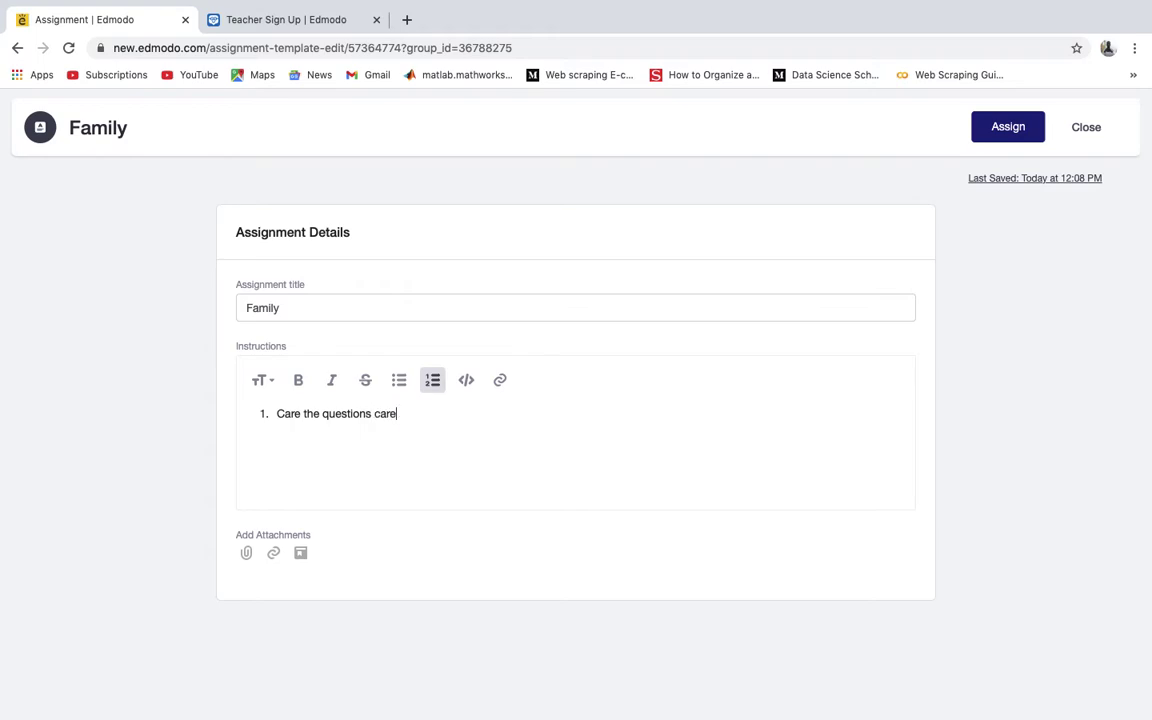
text(fully)
key(Return)
text(ANswe)
key(BackSpace)
key(BackSpace)
key(BackSpace)
key(BackSpace)
text(nswer a)
key(BackSpace)
text(ALL)
Step: Make the word "ALL" bold in the second instruction and complete the line with "questions" in regular text
drag(342, 432, 318, 432)
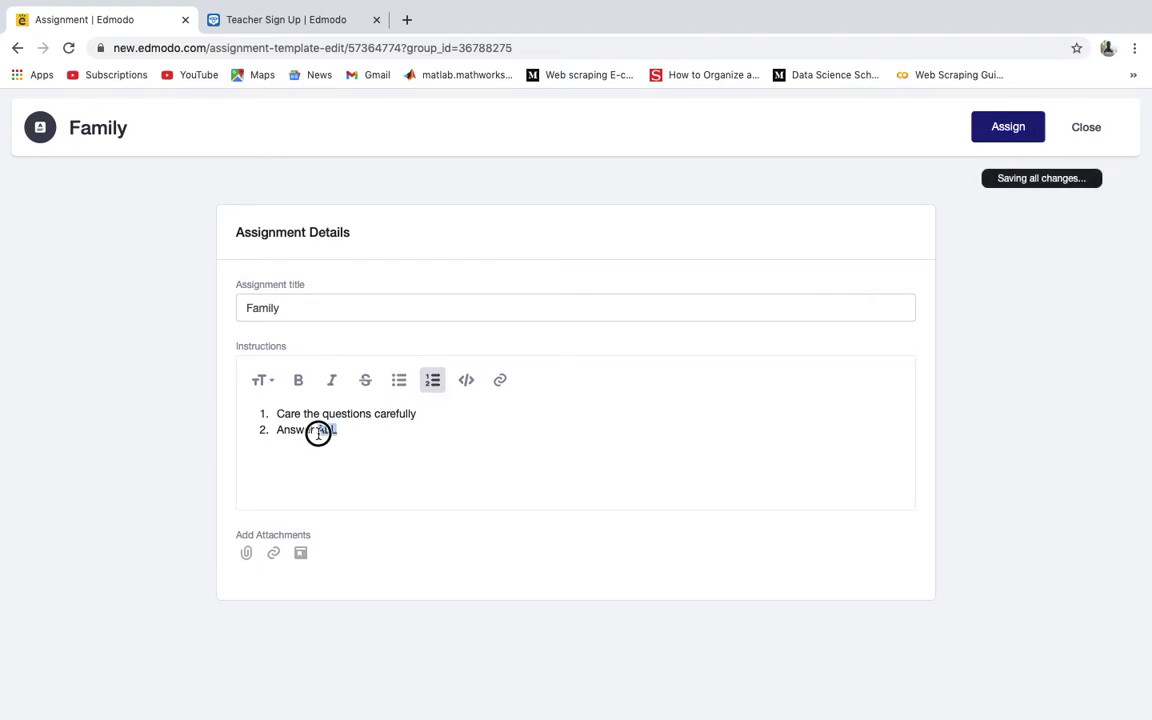
click(298, 382)
click(352, 427)
text(al)
key(BackSpace)
key(BackSpace)
key(BackSpace)
click(298, 381)
text(qu)
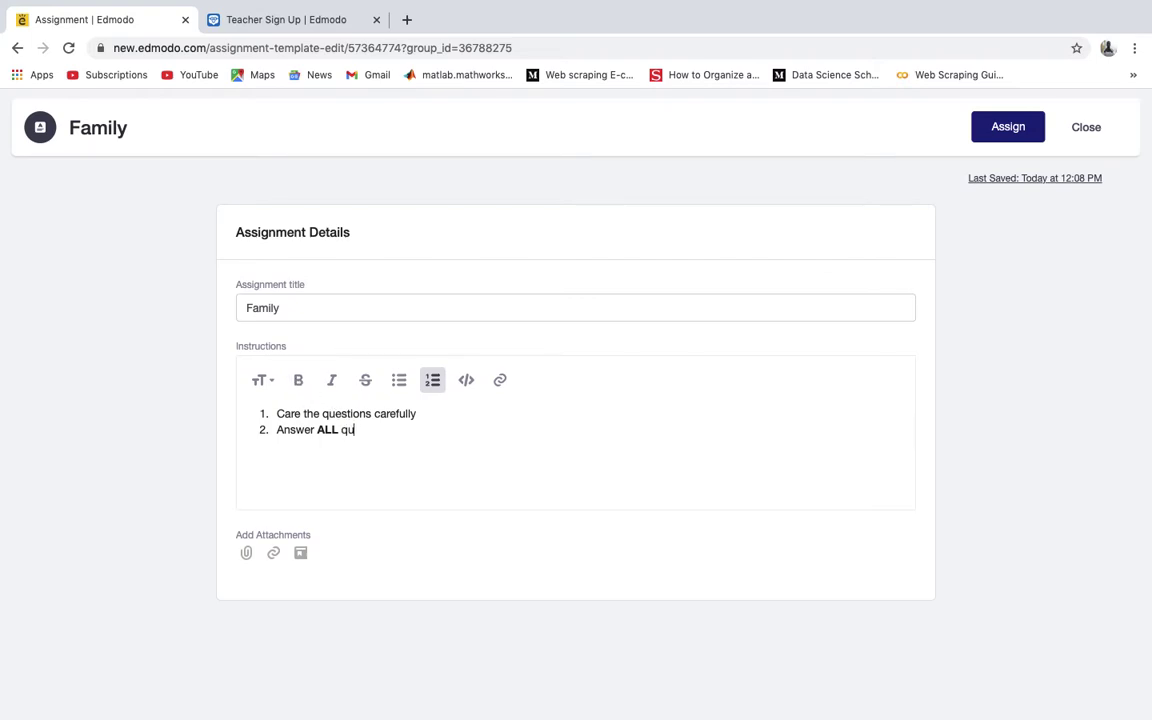
text(estions)
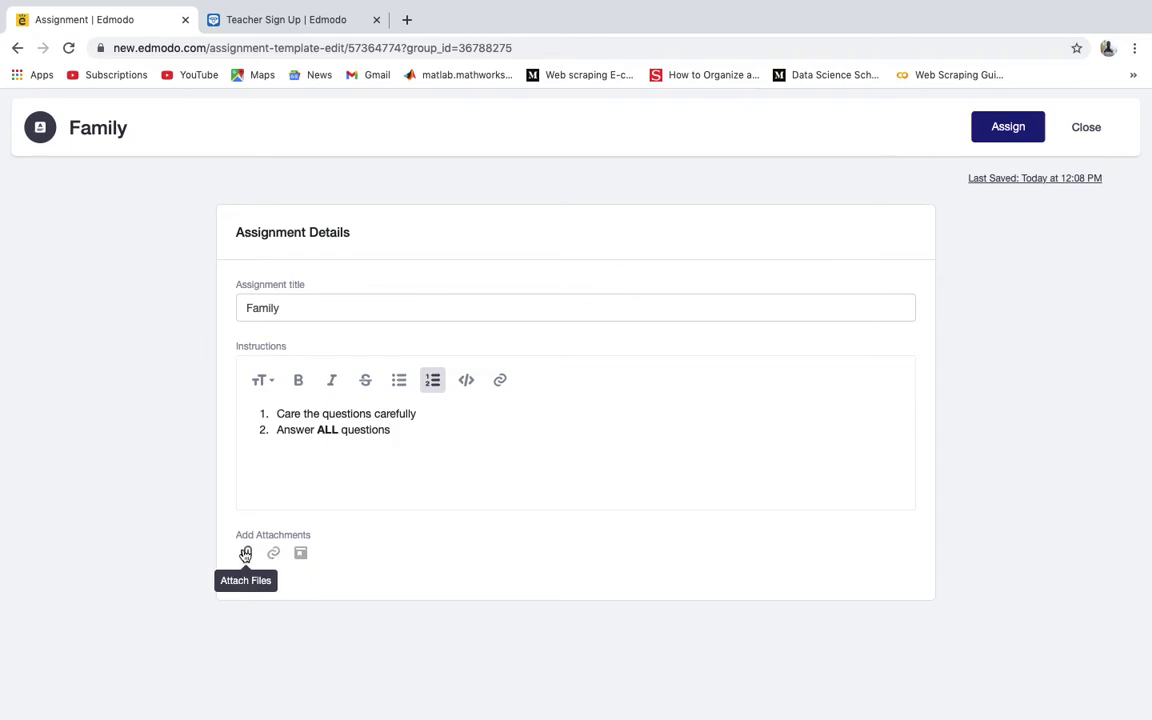
Step: Replace the word "Care" with "Read" in the first instruction
double_click(285, 414)
text(Read)
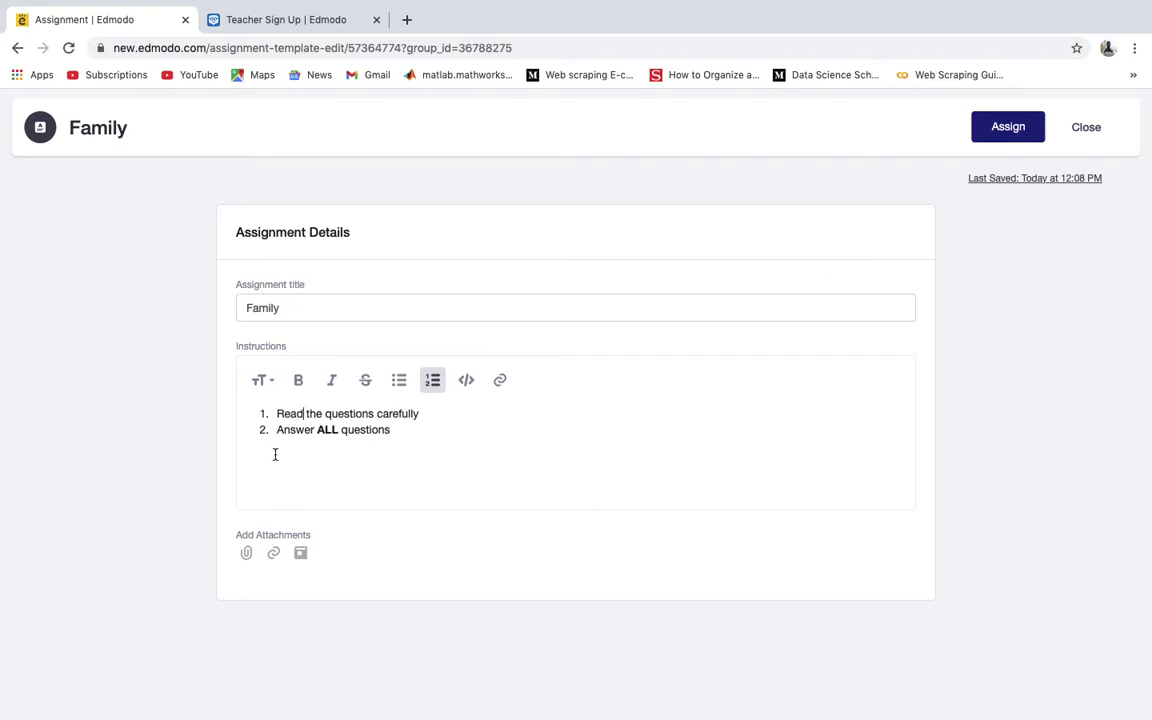
Step: Attach the Student Led Conf. Pages document from the Questions folder on the Desktop to the assignment
click(247, 555)
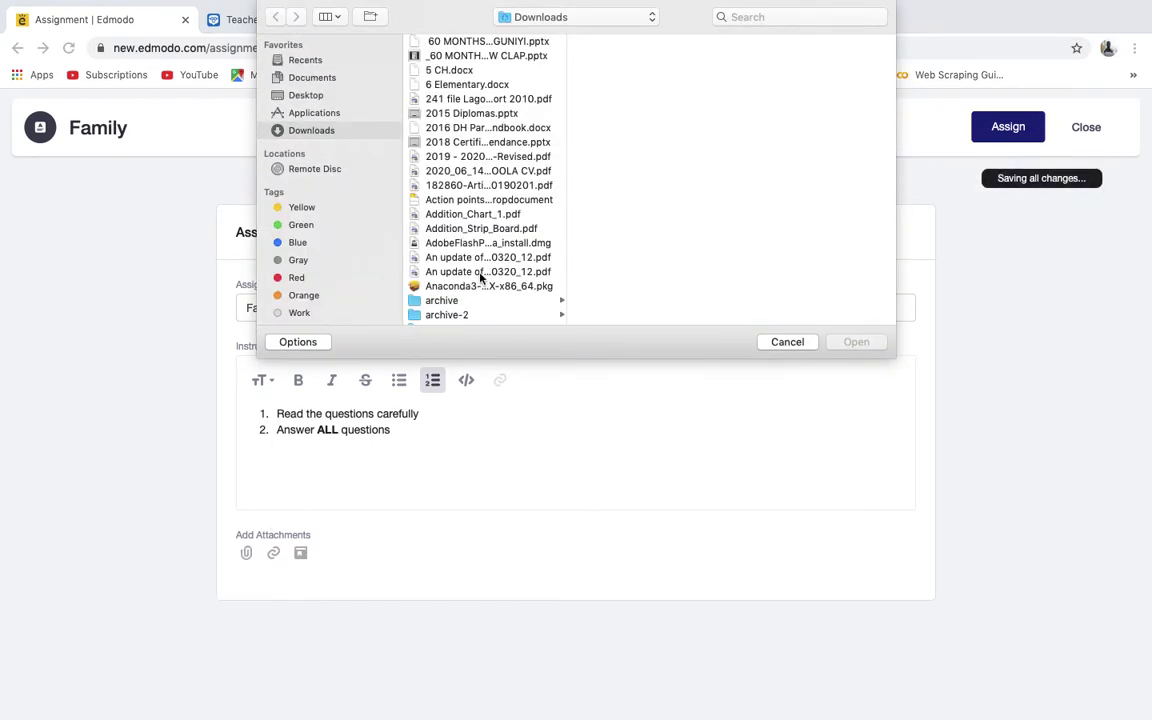
click(308, 97)
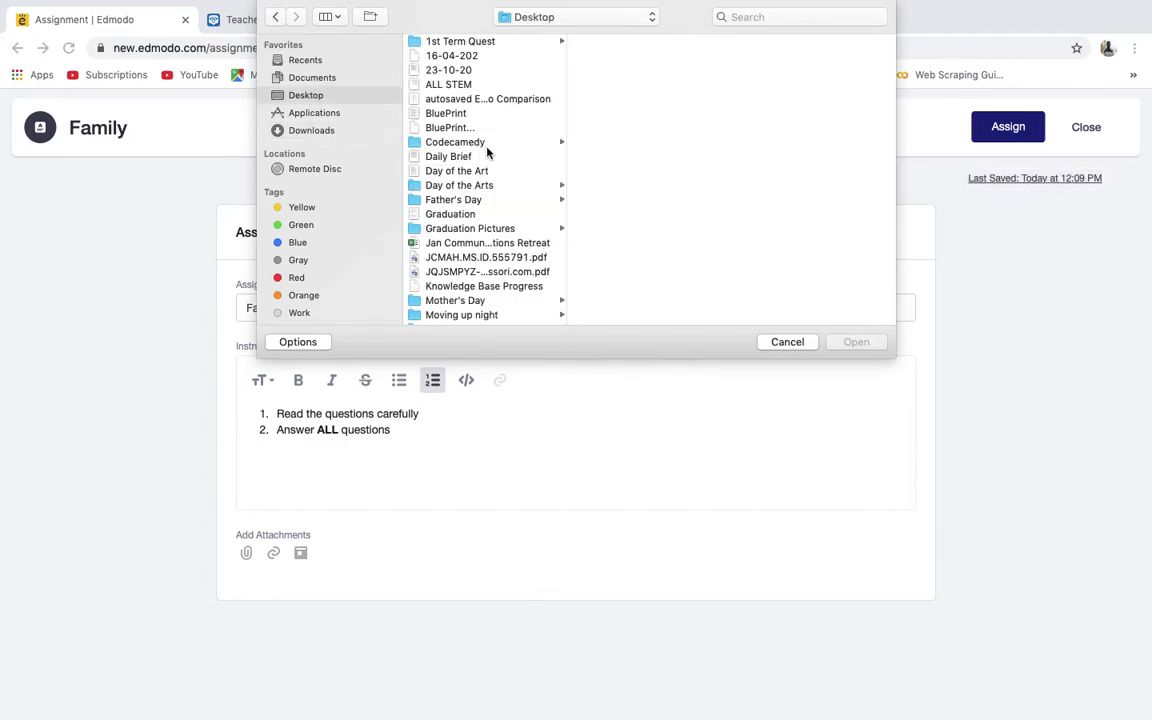
scroll(512, 260, down, 5)
scroll(512, 268, down, 3)
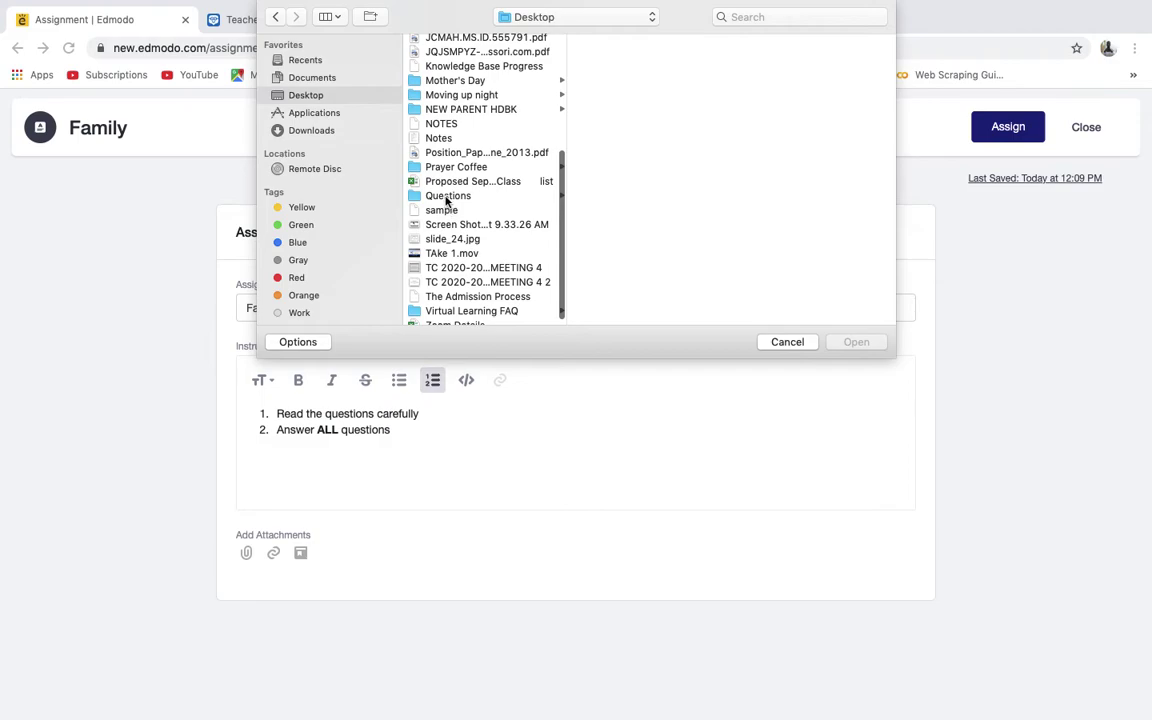
click(446, 198)
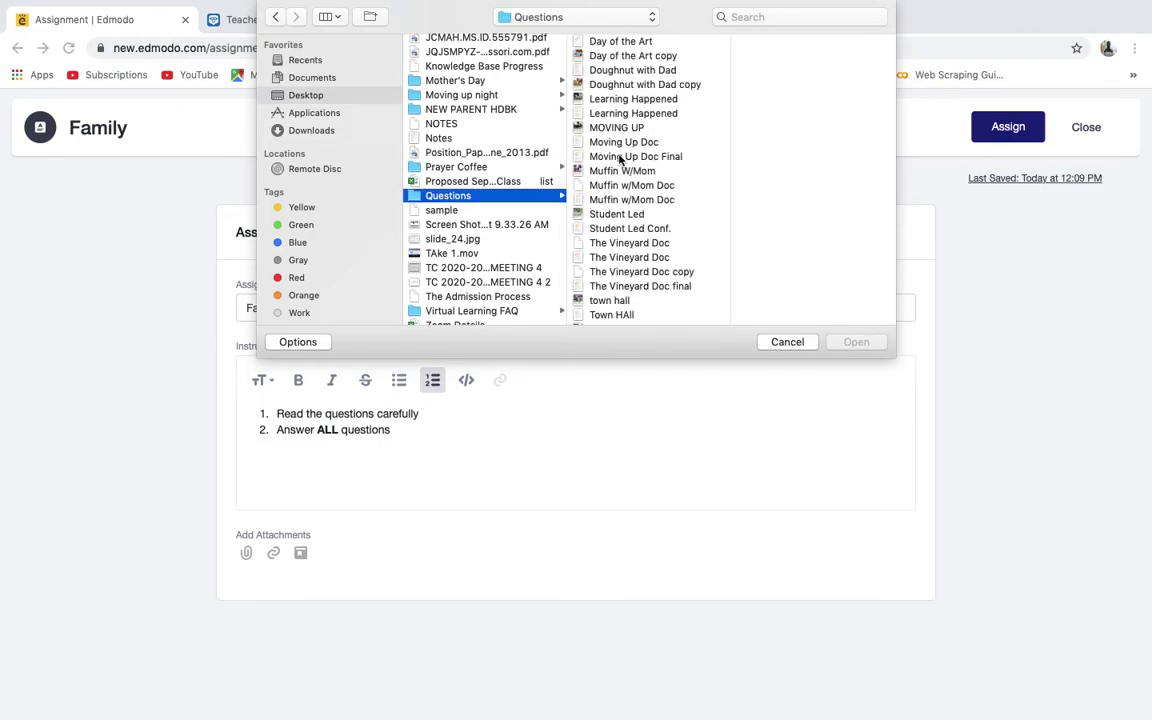
click(619, 226)
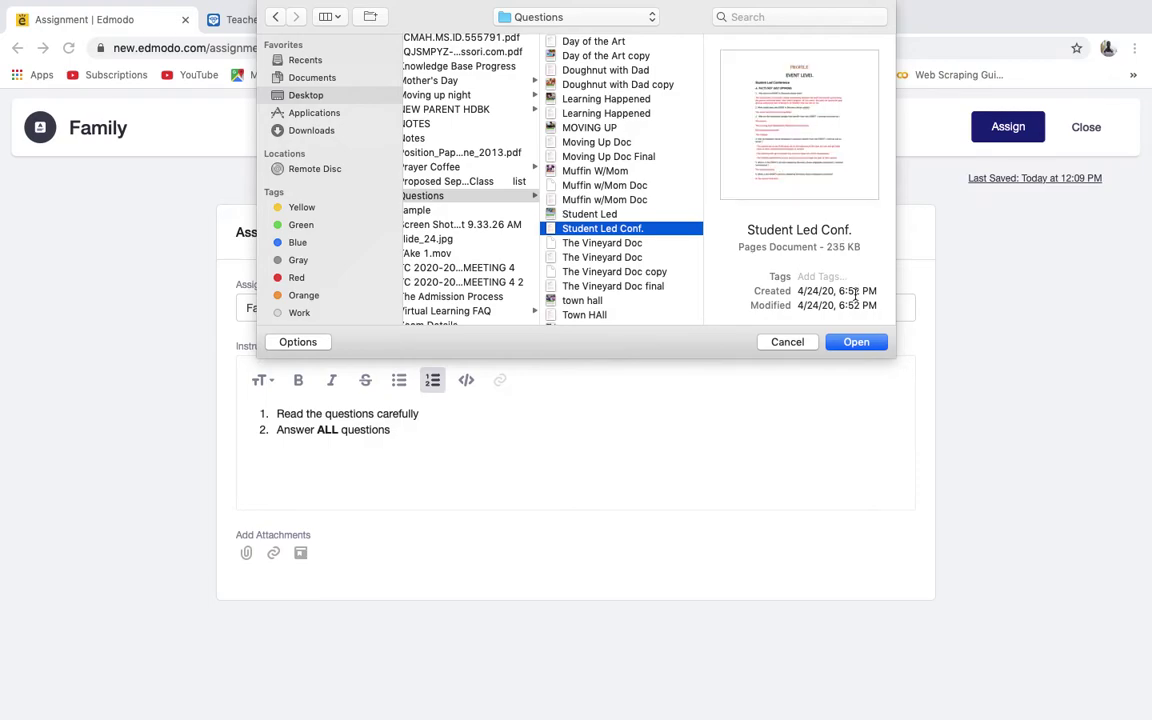
click(857, 345)
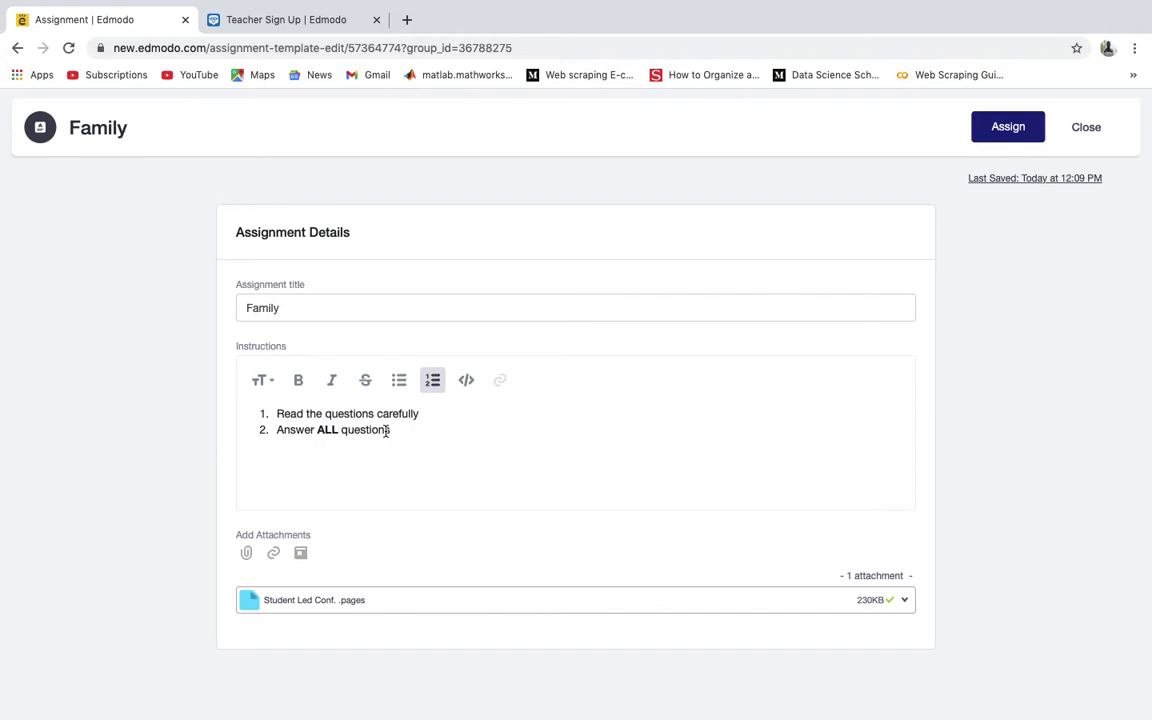
Step: Assign the Family assignment to Social Studies Class with due date 11/20/2020, locked after the due date
click(1023, 135)
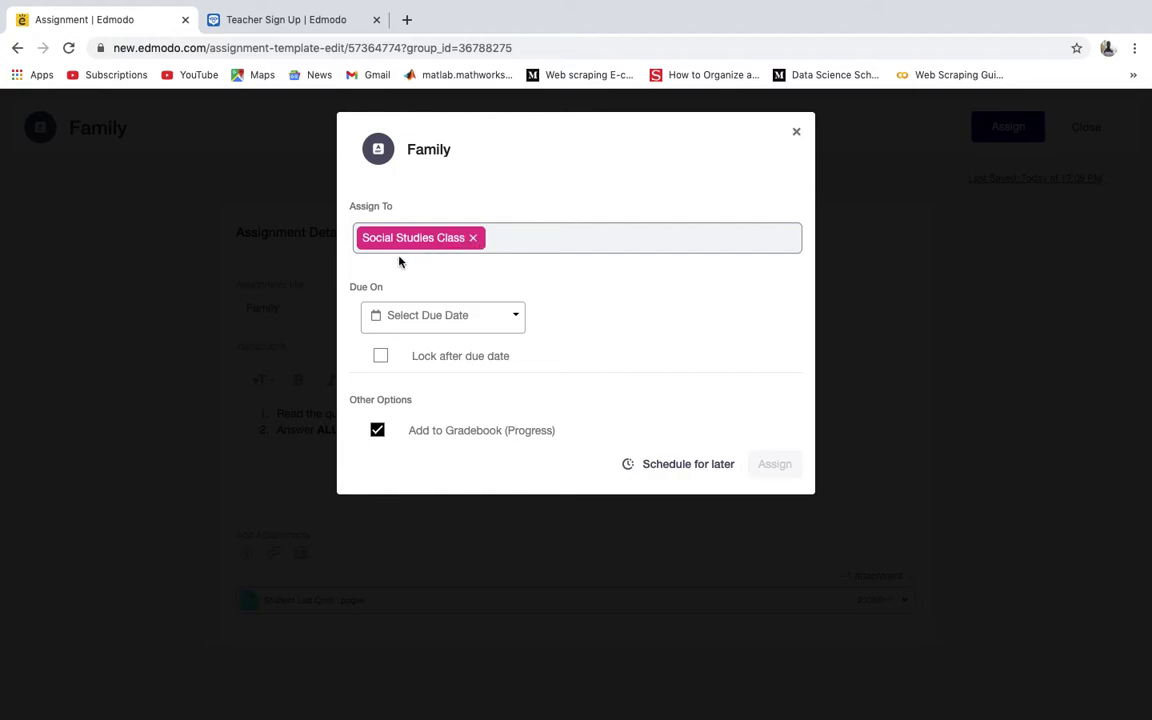
click(510, 318)
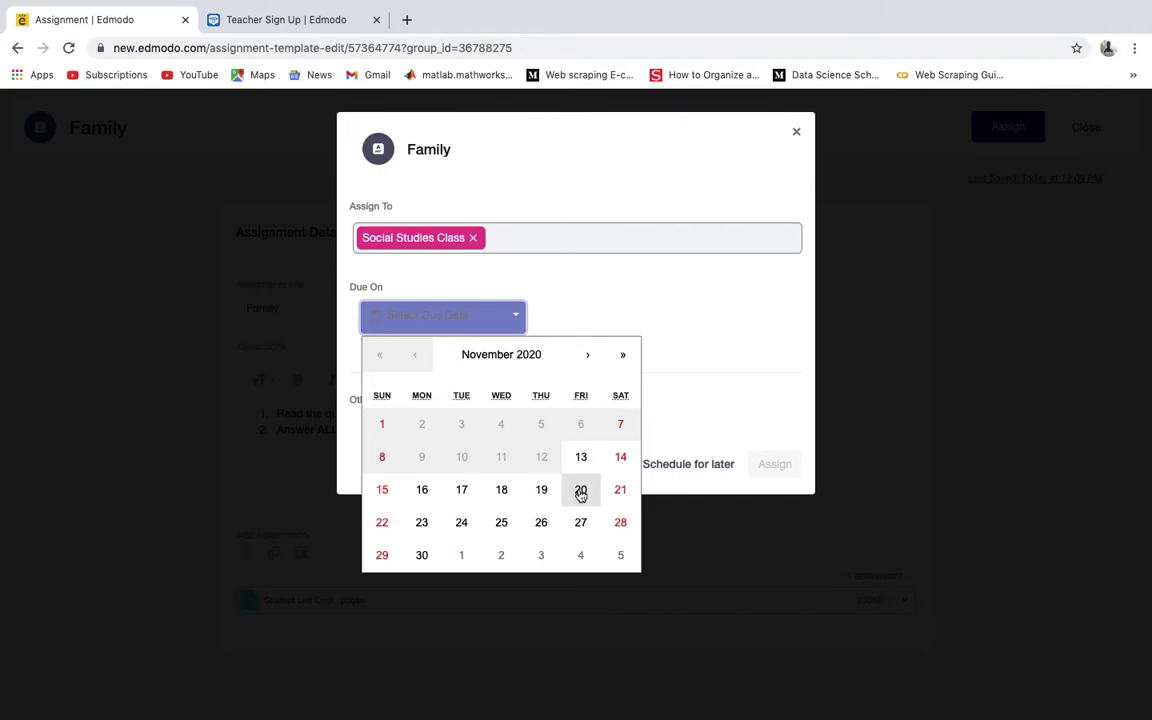
click(580, 490)
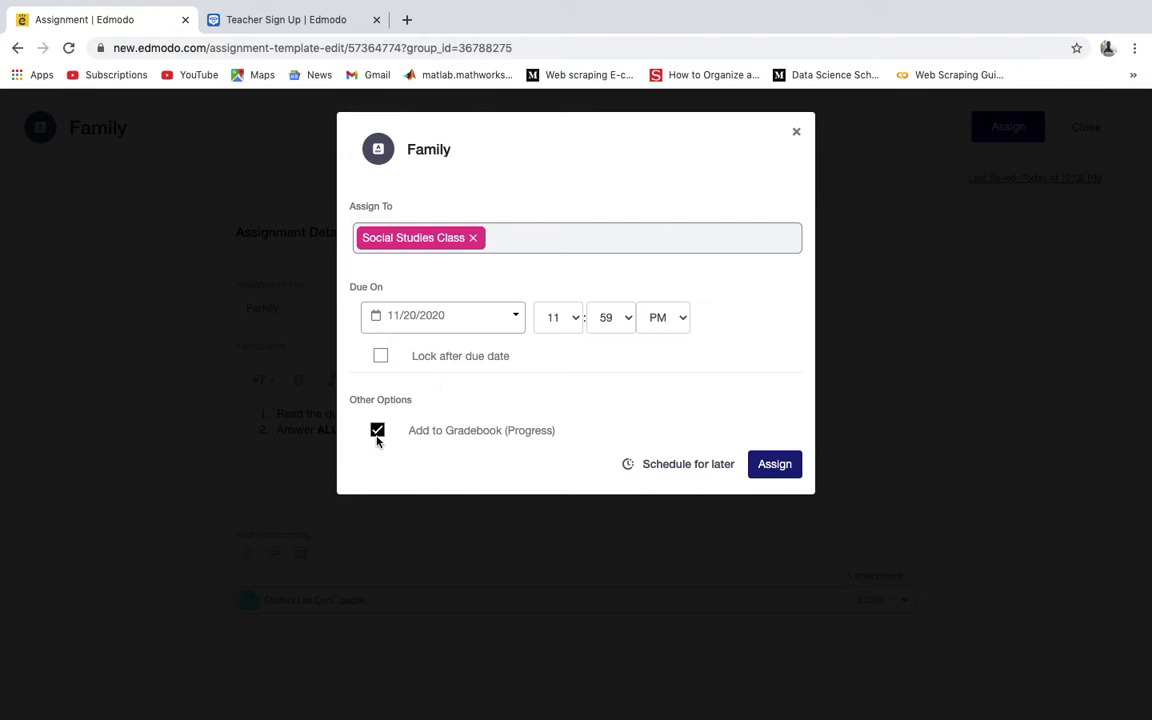
click(382, 358)
click(777, 466)
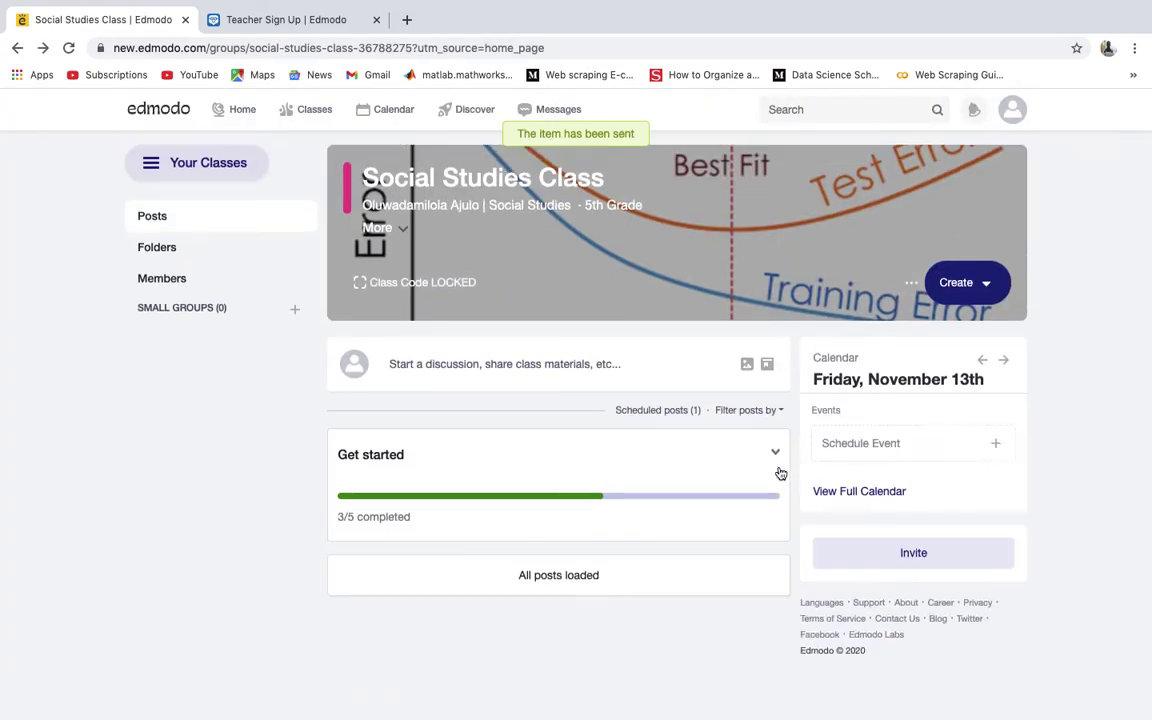
Step: Review the posted Family assignment with its instructions and attached document in the class feed
scroll(624, 593, down, 4)
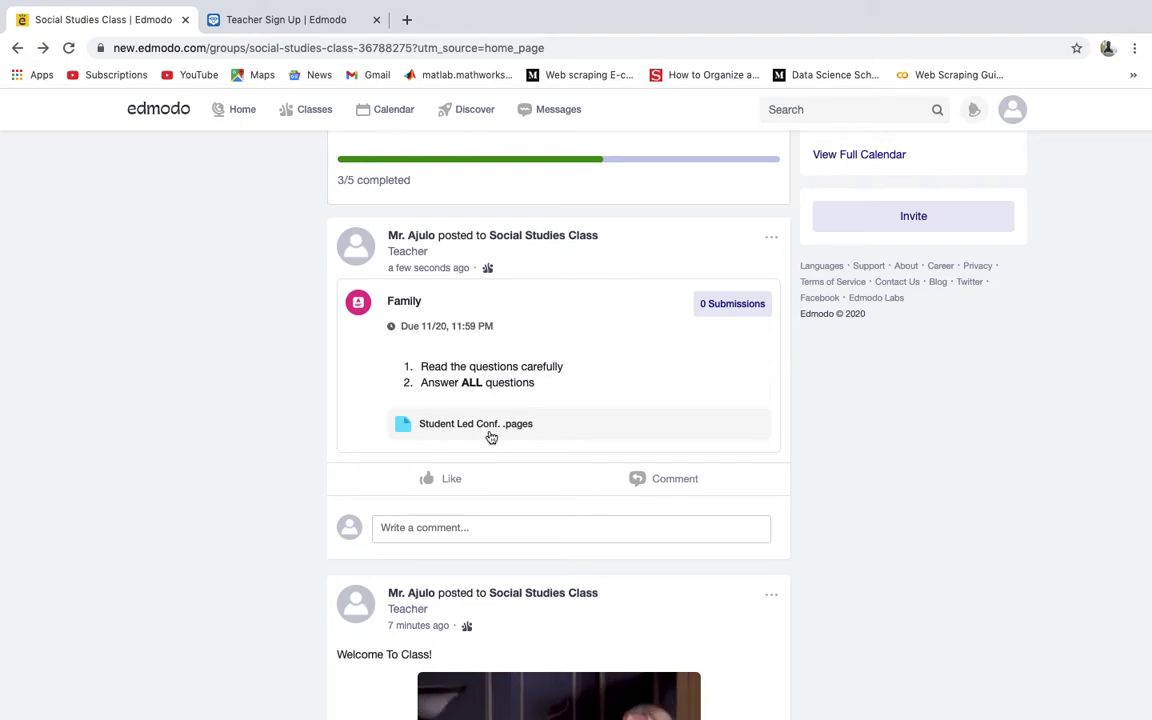
scroll(814, 349, up, 1)
scroll(814, 349, up, 3)
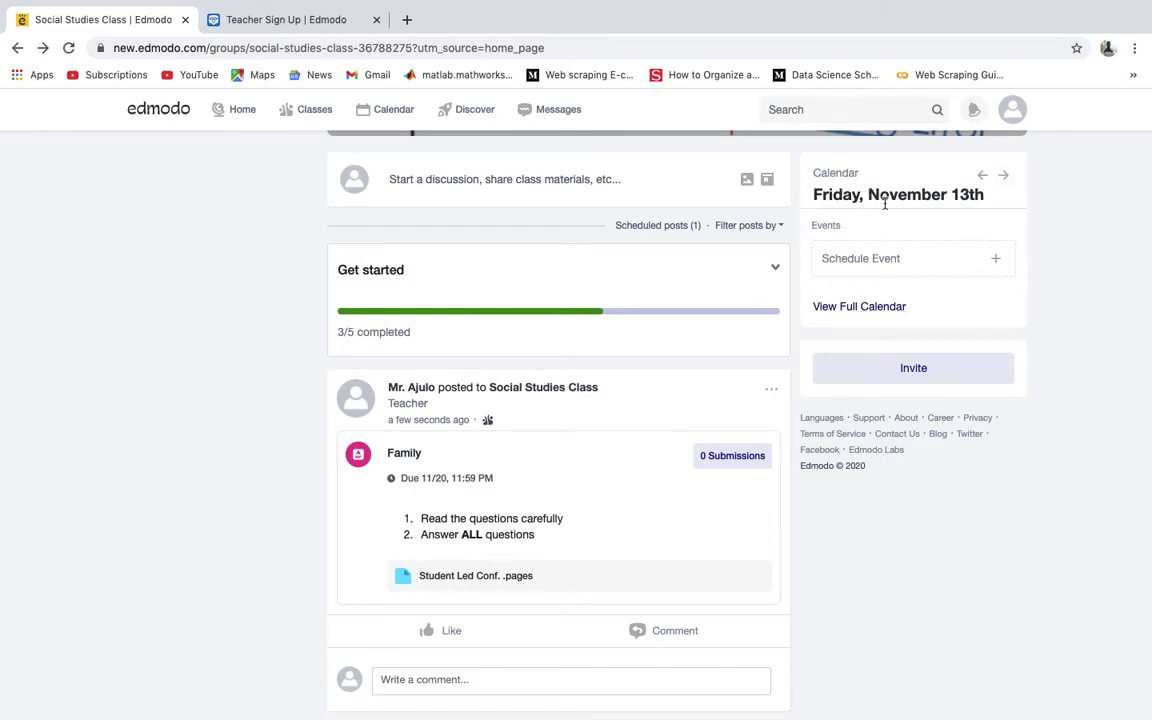
Step: Check the Family assignment's entry in the full November 2020 calendar and return to the Social Studies Class page
click(870, 307)
scroll(794, 526, down, 1)
scroll(794, 526, down, 1)
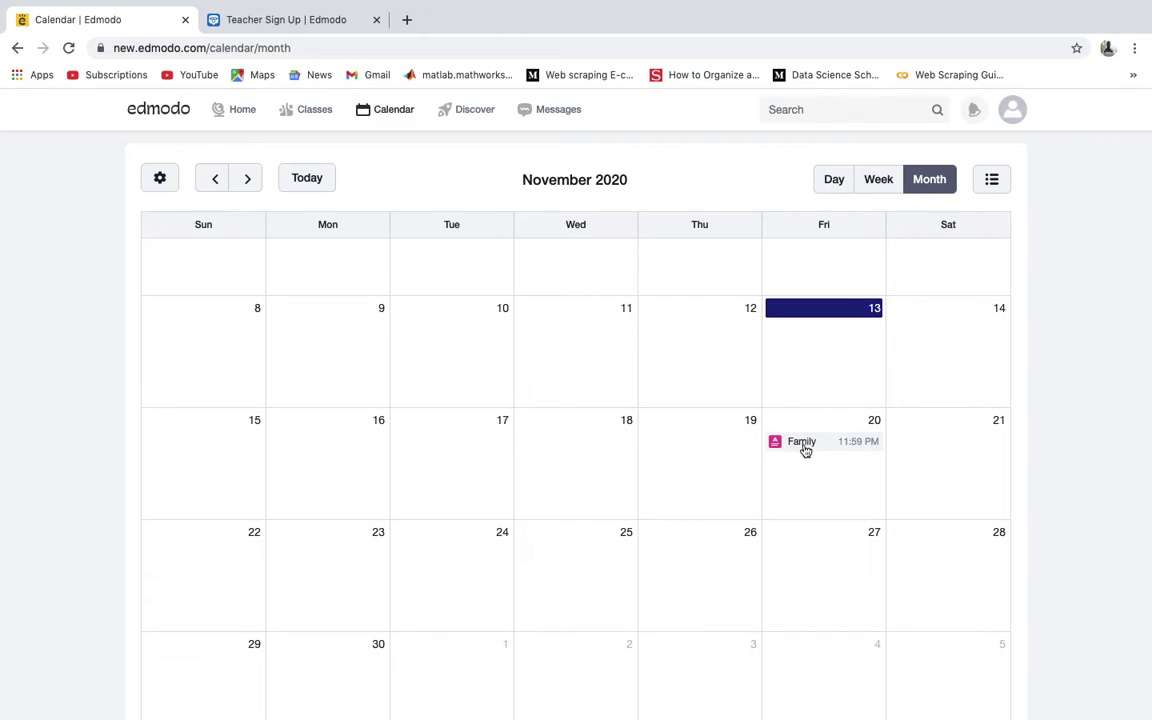
scroll(805, 450, up, 1)
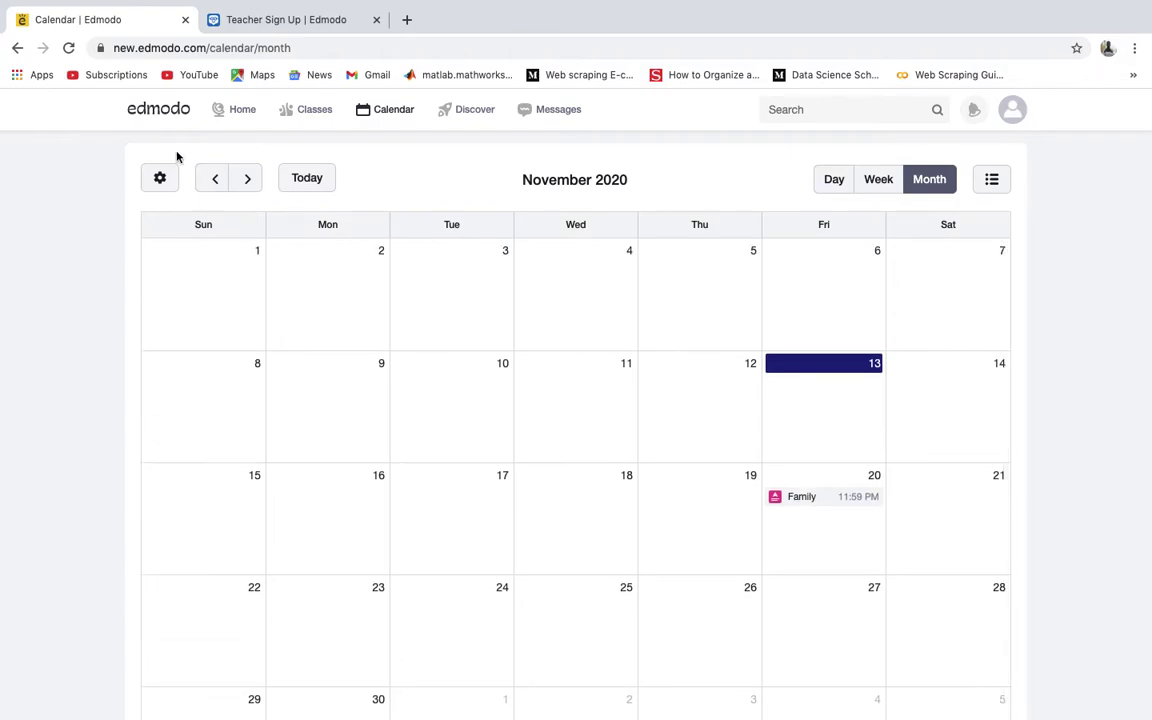
scroll(112, 357, left, 3)
scroll(112, 357, up, 1)
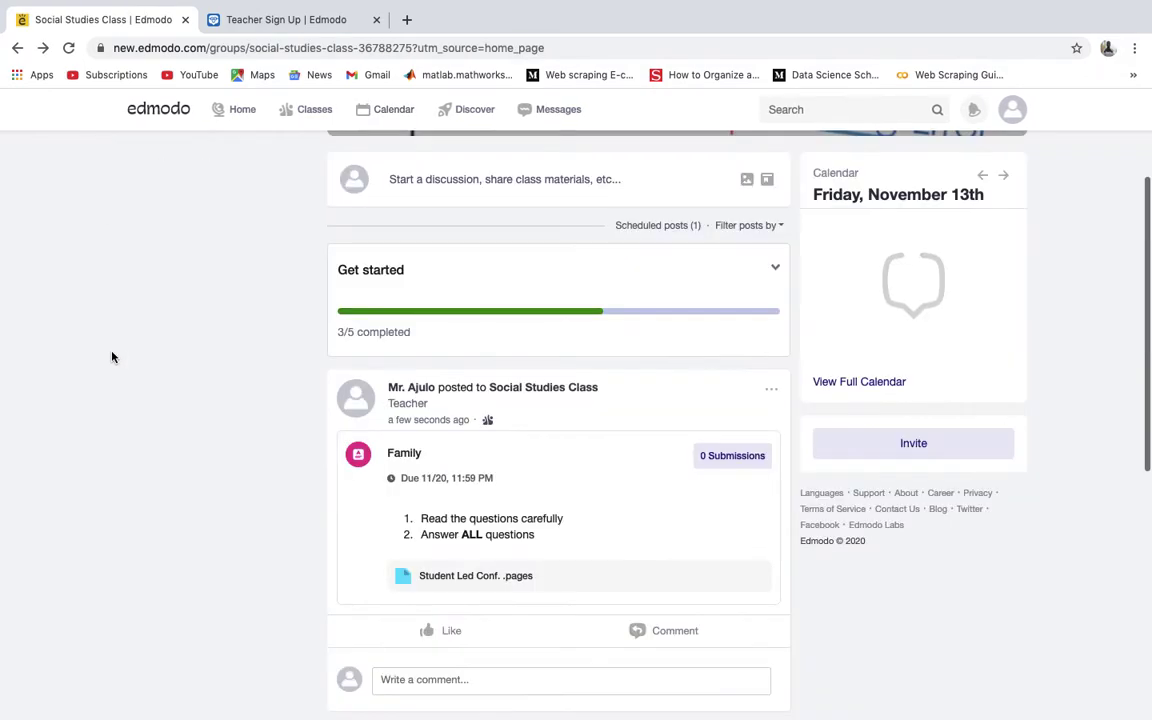
scroll(661, 323, up, 3)
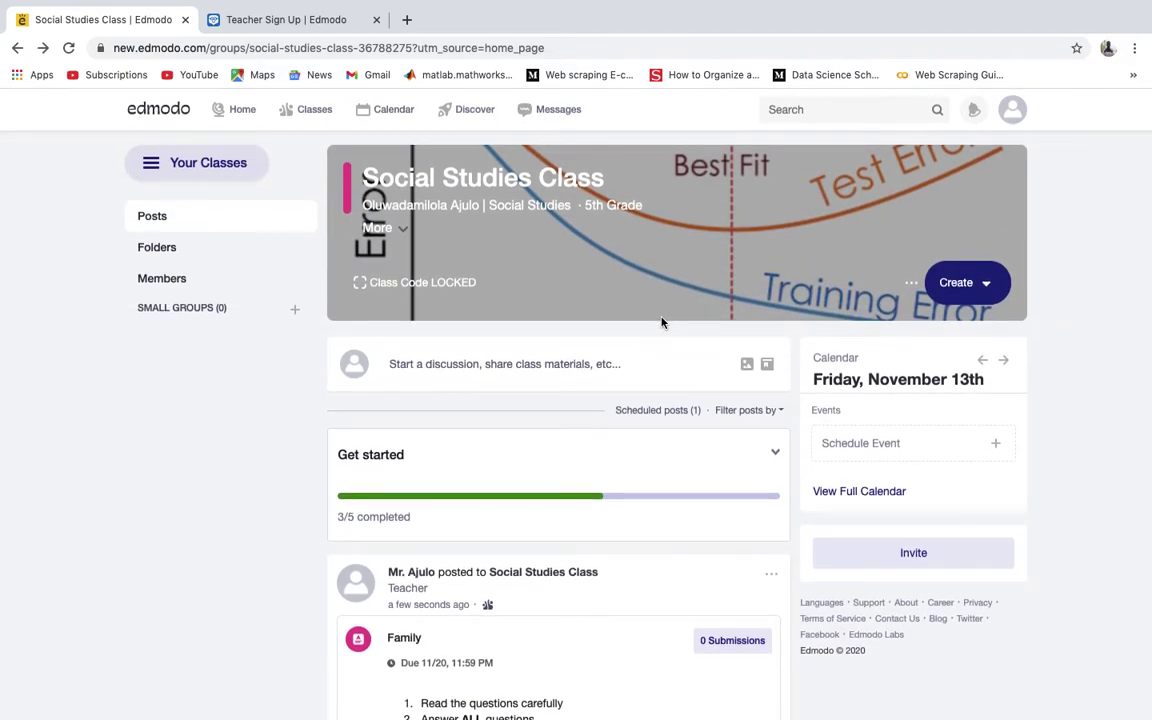
Step: Start a poll for Social Studies Class with the question "The Way of life is defined as"
scroll(676, 525, down, 4)
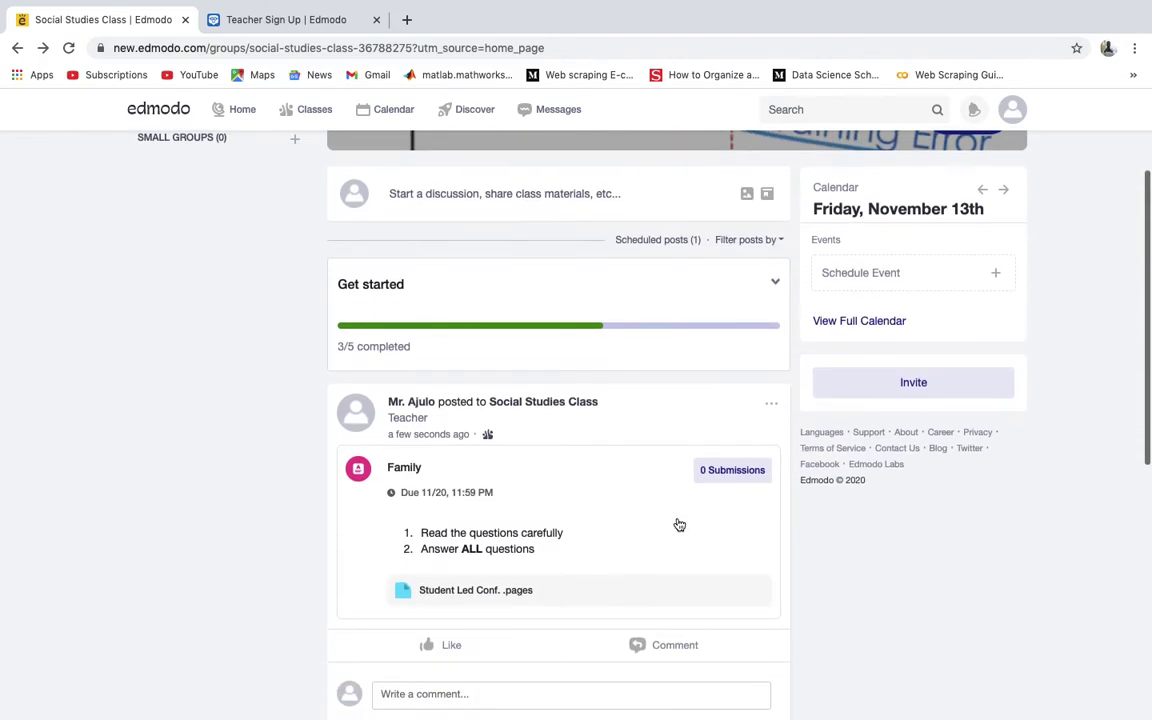
scroll(679, 525, down, 6)
scroll(679, 525, up, 2)
scroll(679, 525, up, 6)
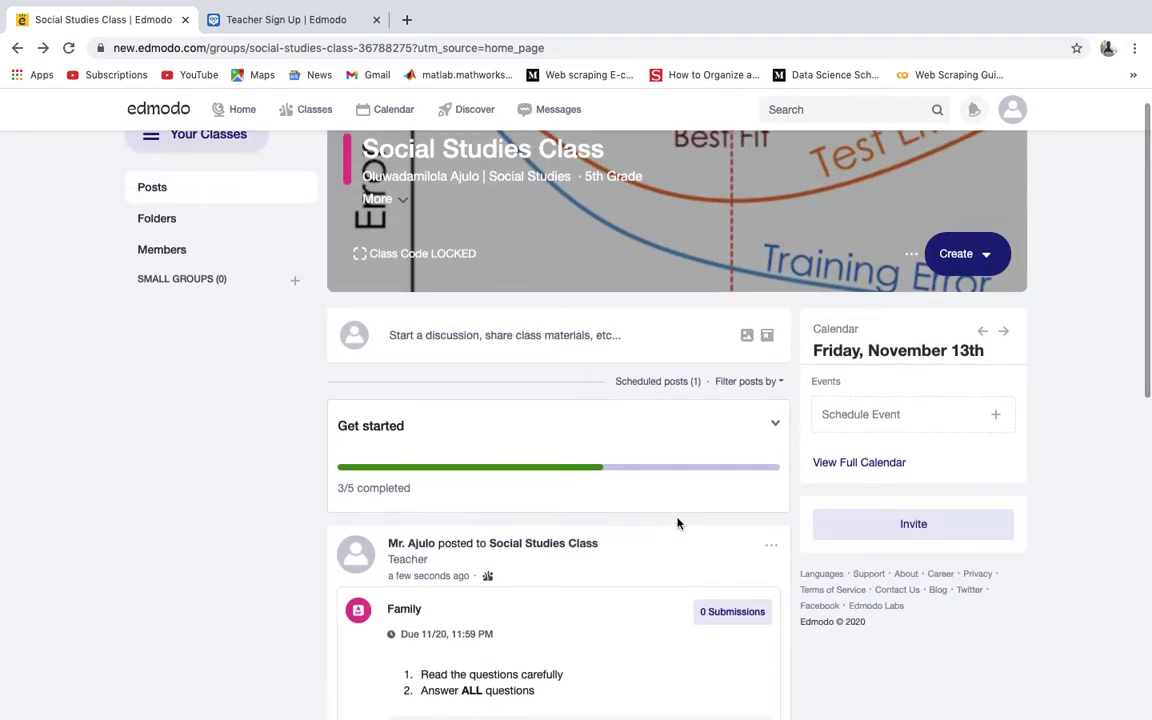
click(527, 335)
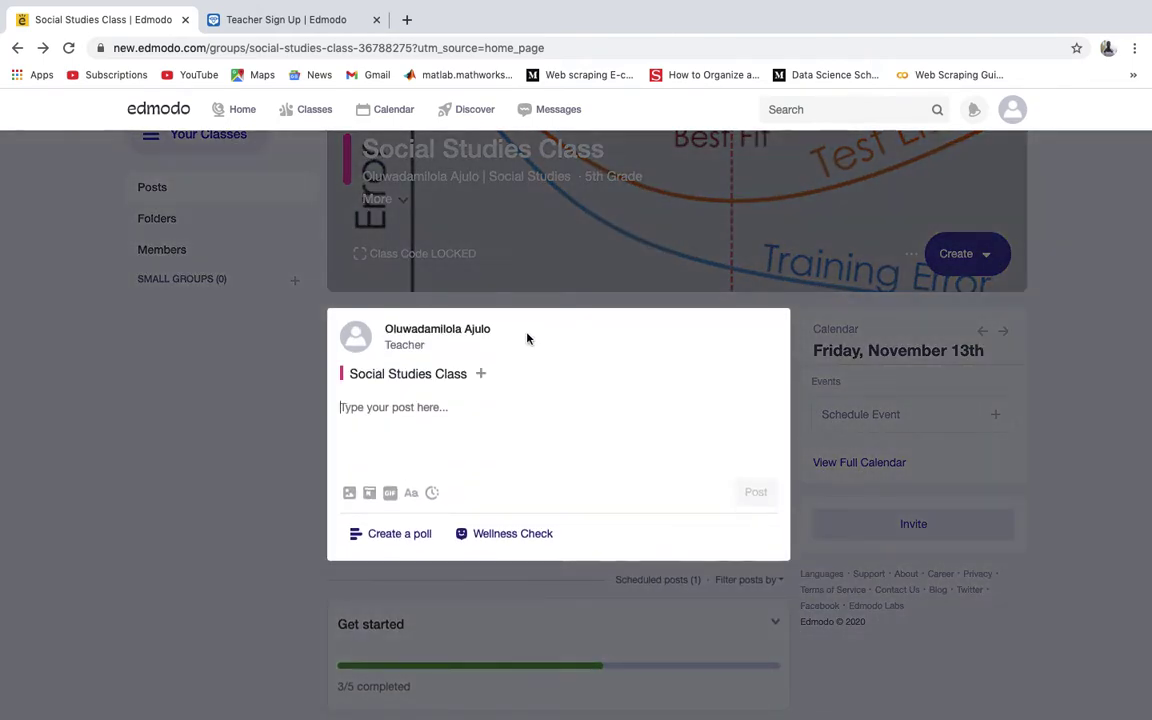
click(398, 534)
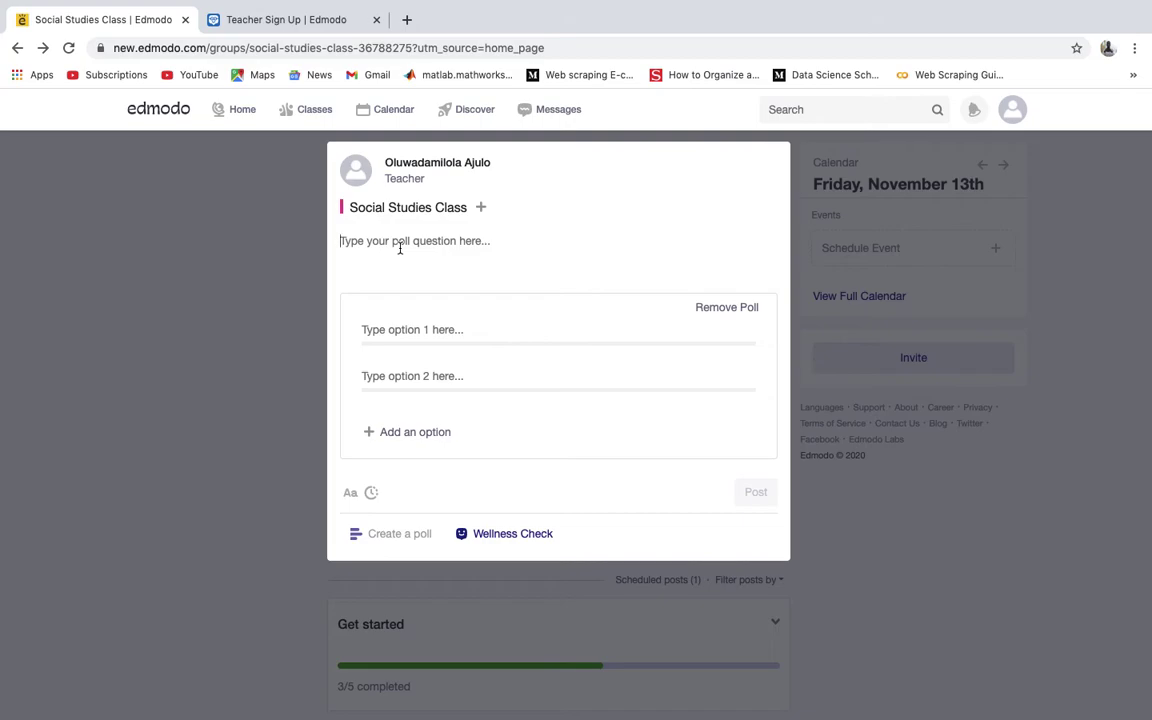
text(W)
key(BackSpace)
text(The)
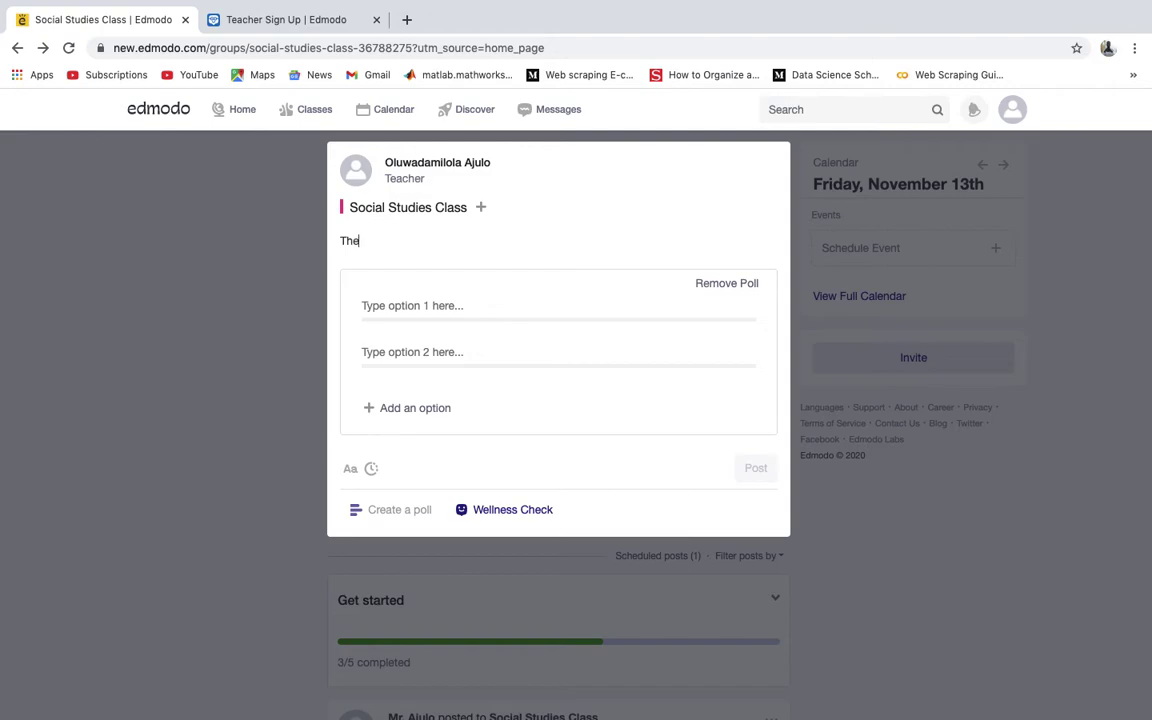
text( Way of life is defined as)
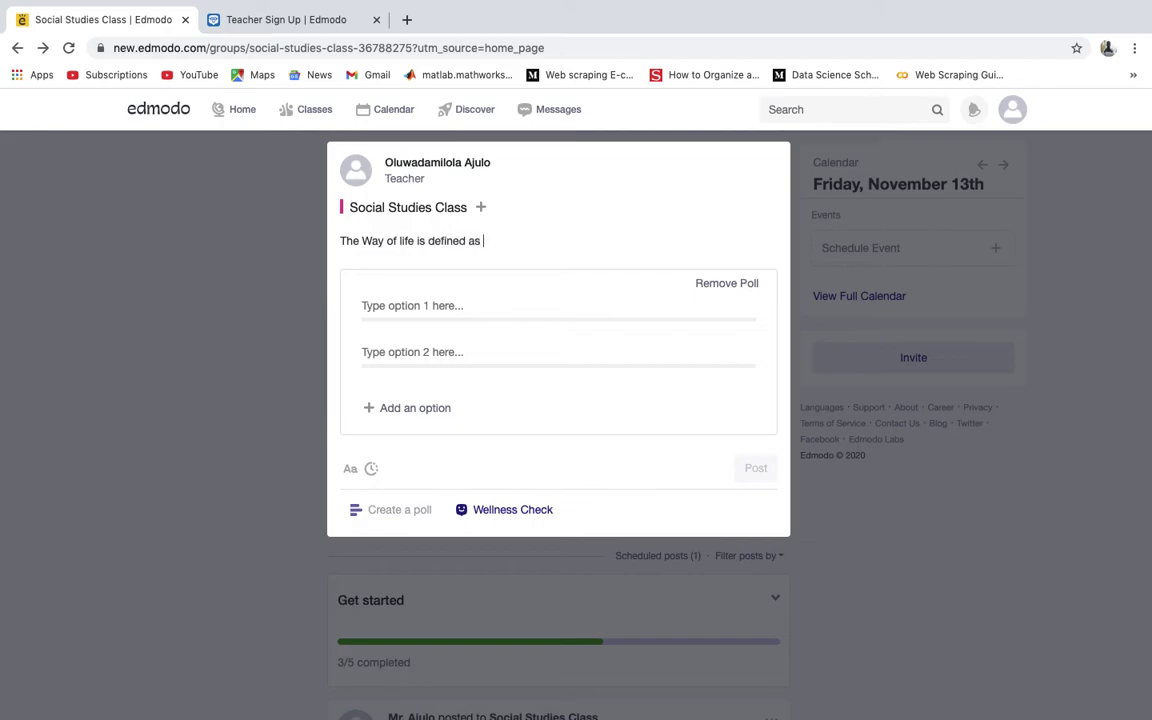
Step: Enter "Culture" as the first poll option and "Institution" as the second
click(370, 307)
text(CU)
text(ultut)
text(re)
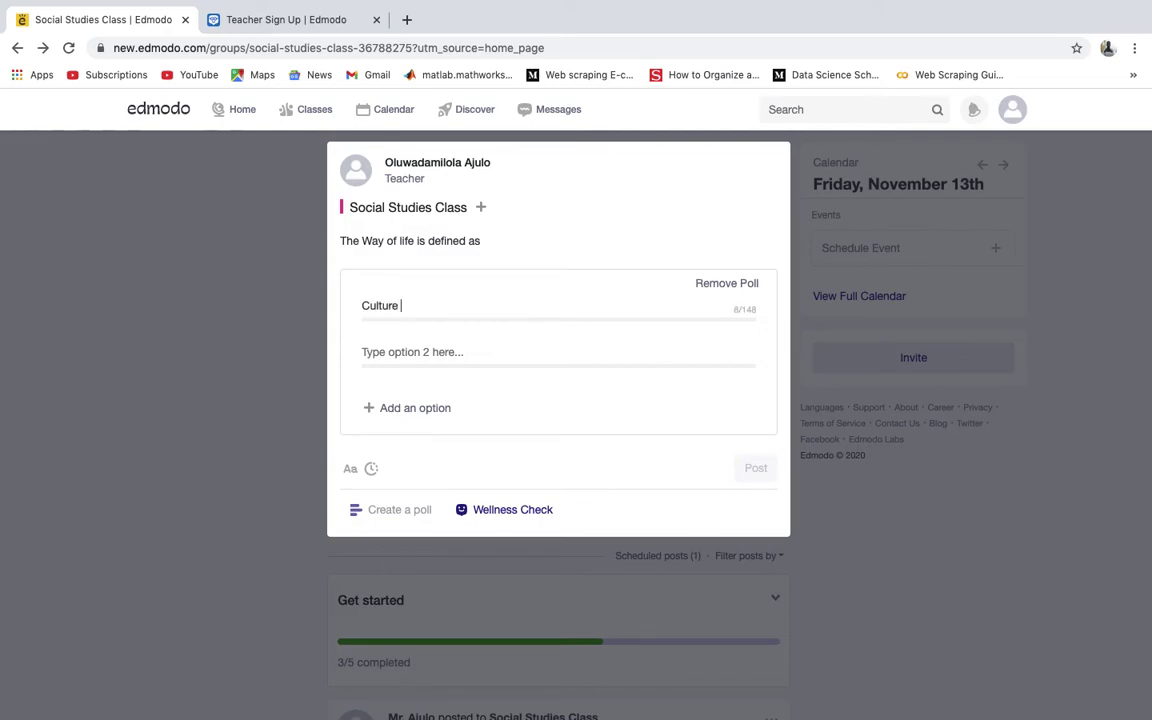
click(380, 352)
text(Institution)
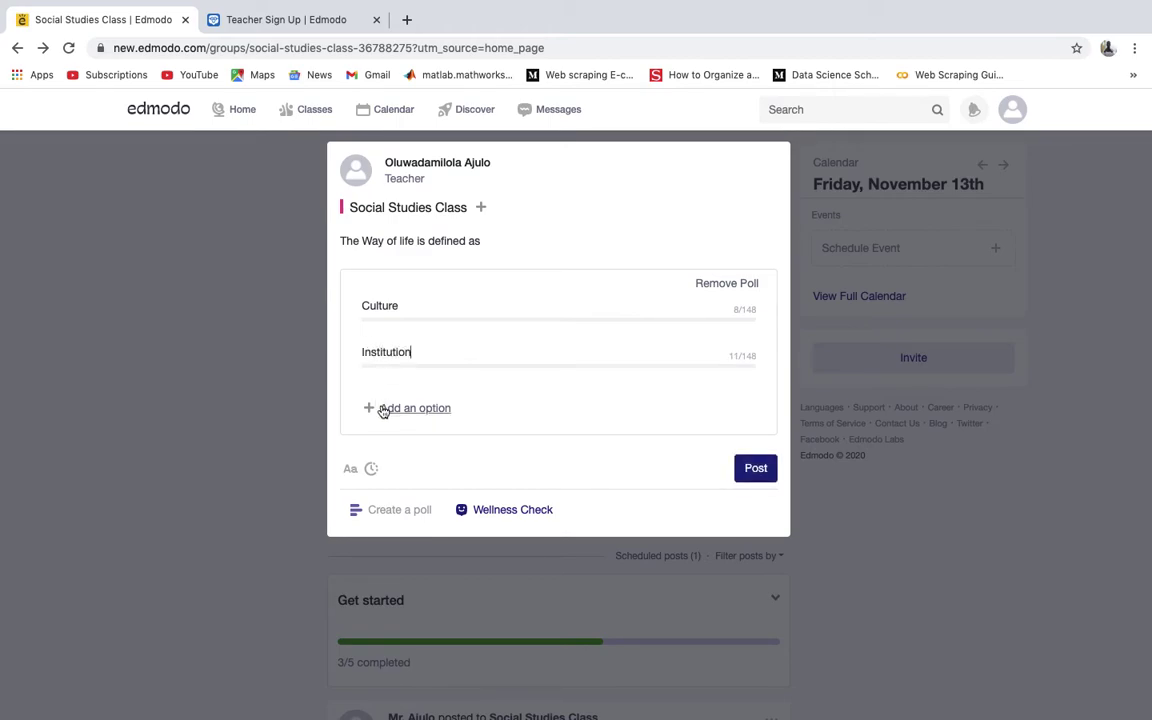
Step: Add "Government" as the third poll option and remove the empty fourth option
click(382, 410)
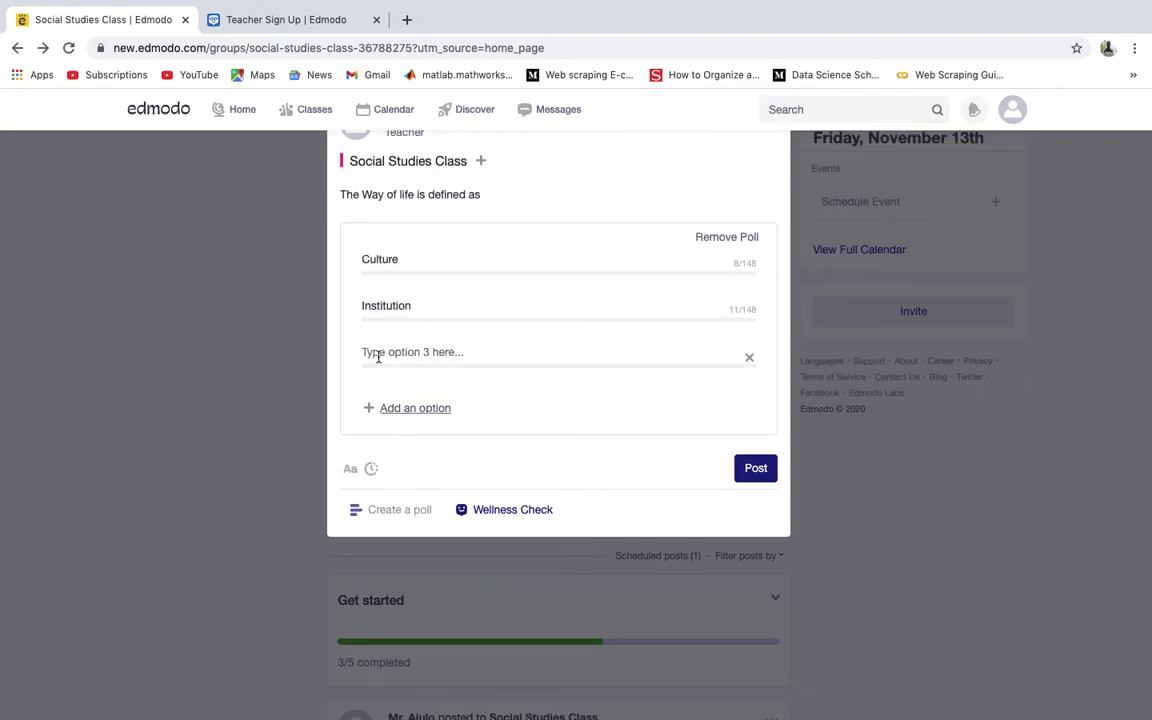
click(378, 357)
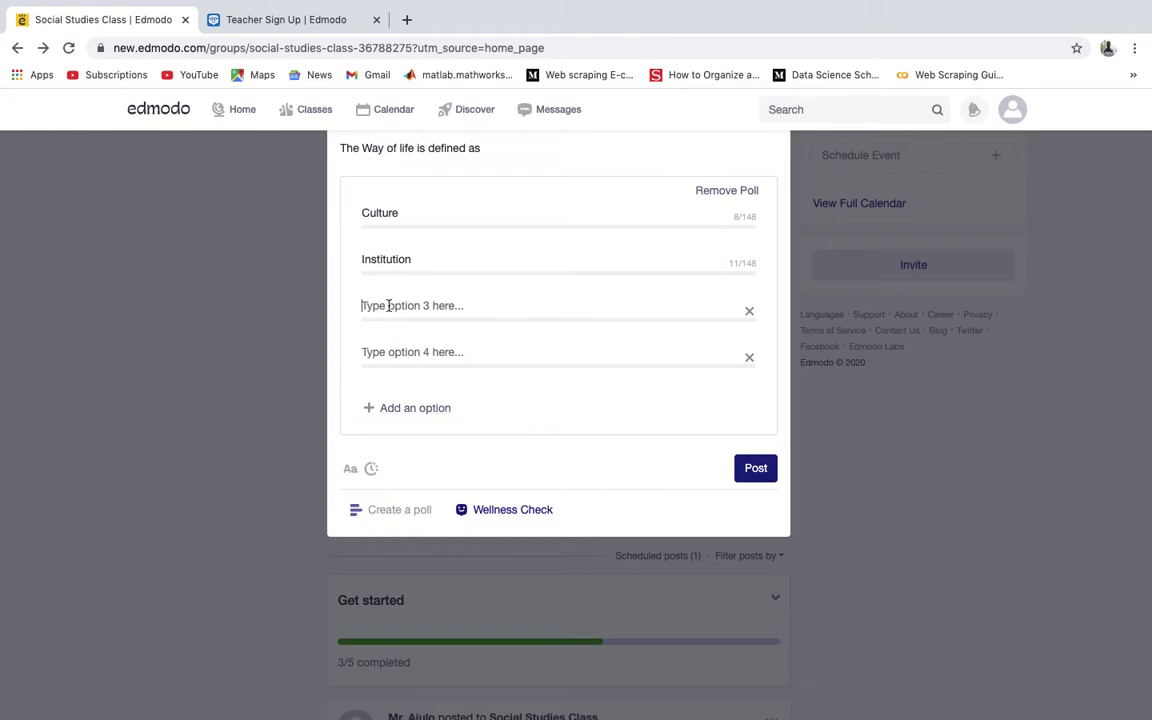
text(Government)
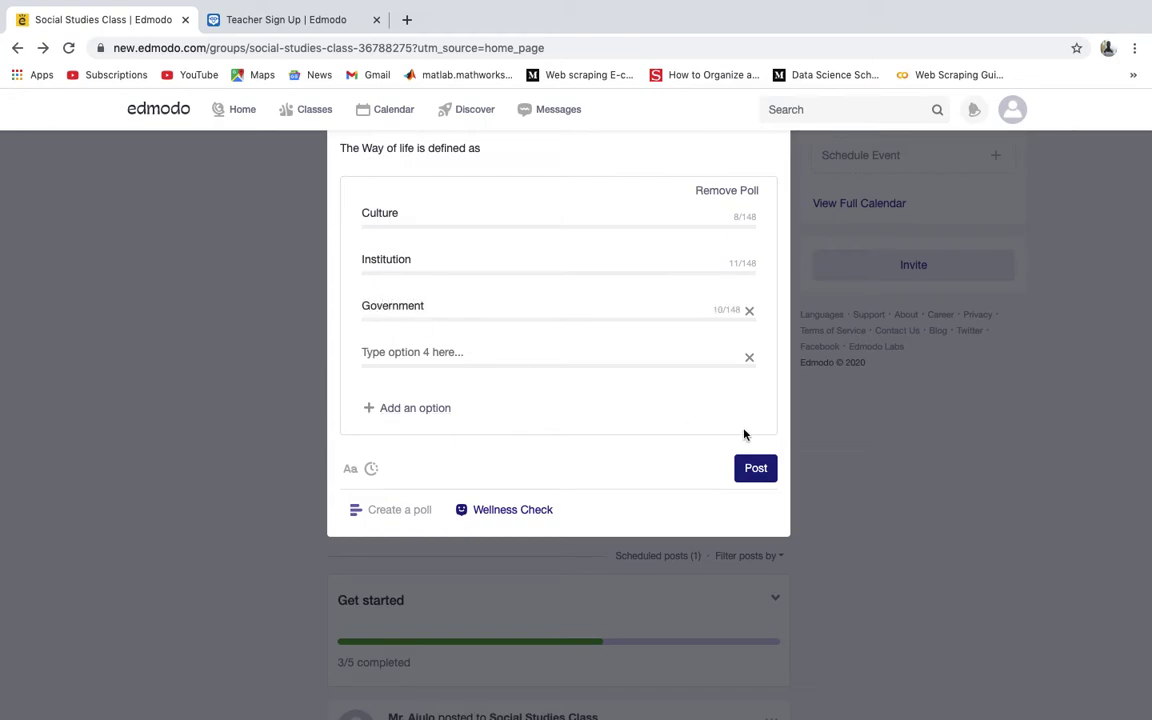
click(749, 358)
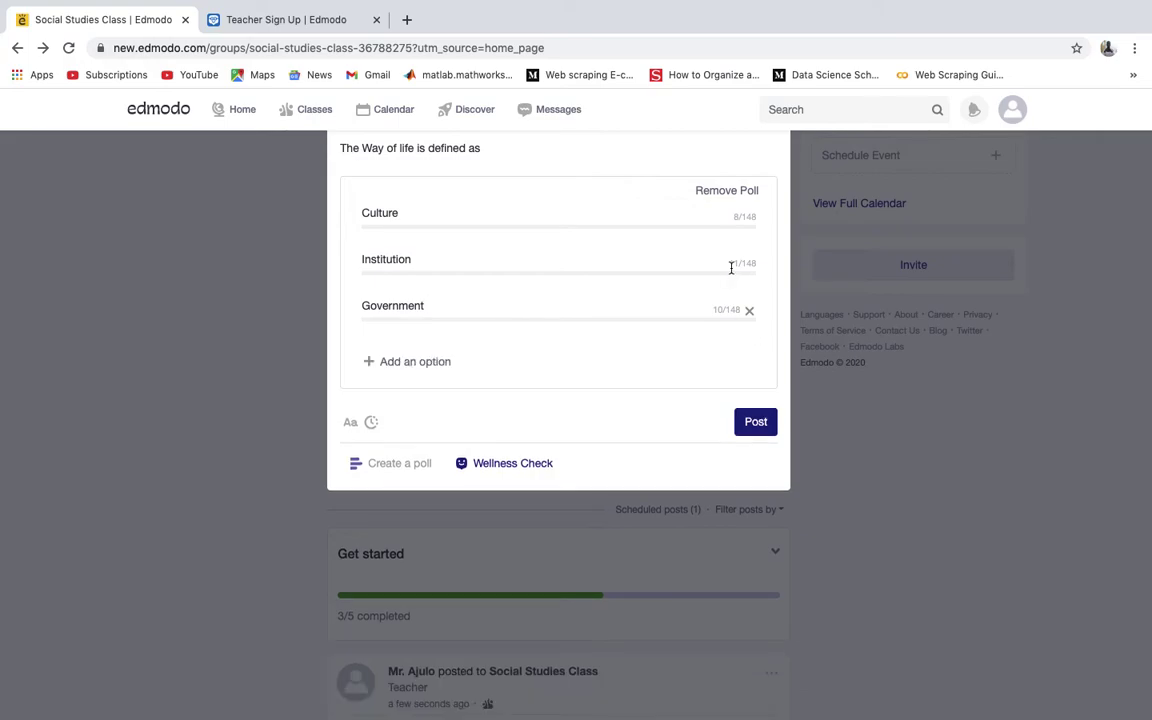
Step: Capitalize the word "Life" in the poll question and post the poll to Social Studies Class
scroll(404, 213, up, 2)
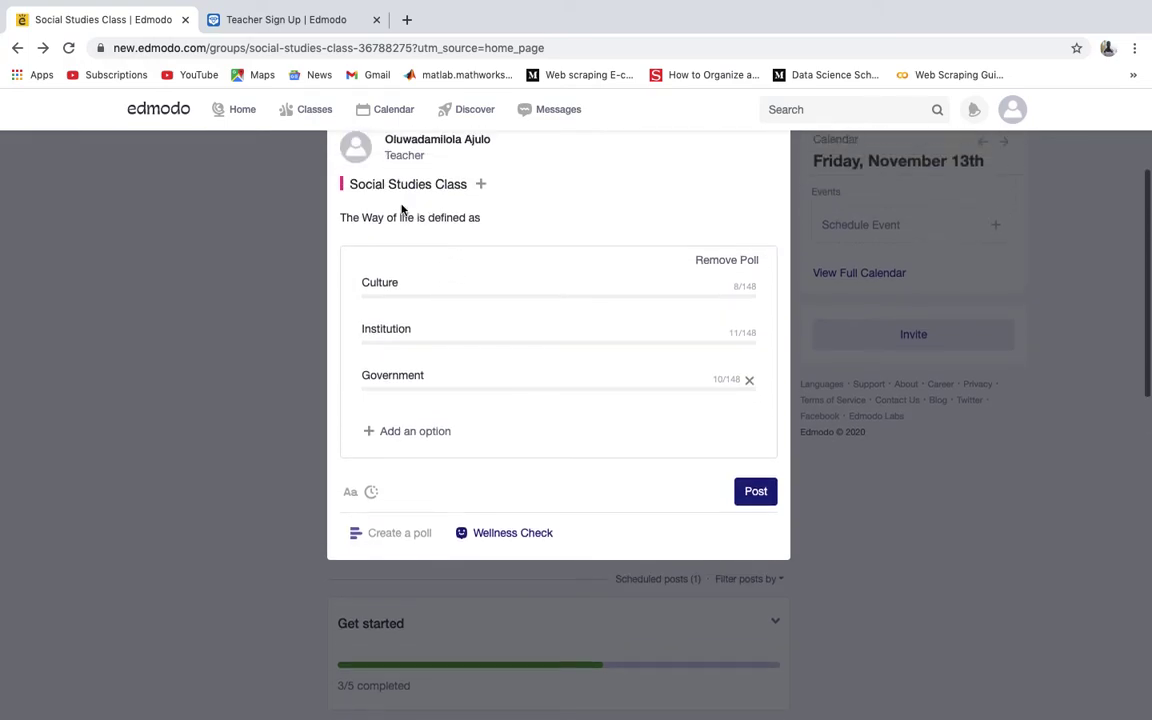
click(404, 217)
key(BackSpace)
text(L)
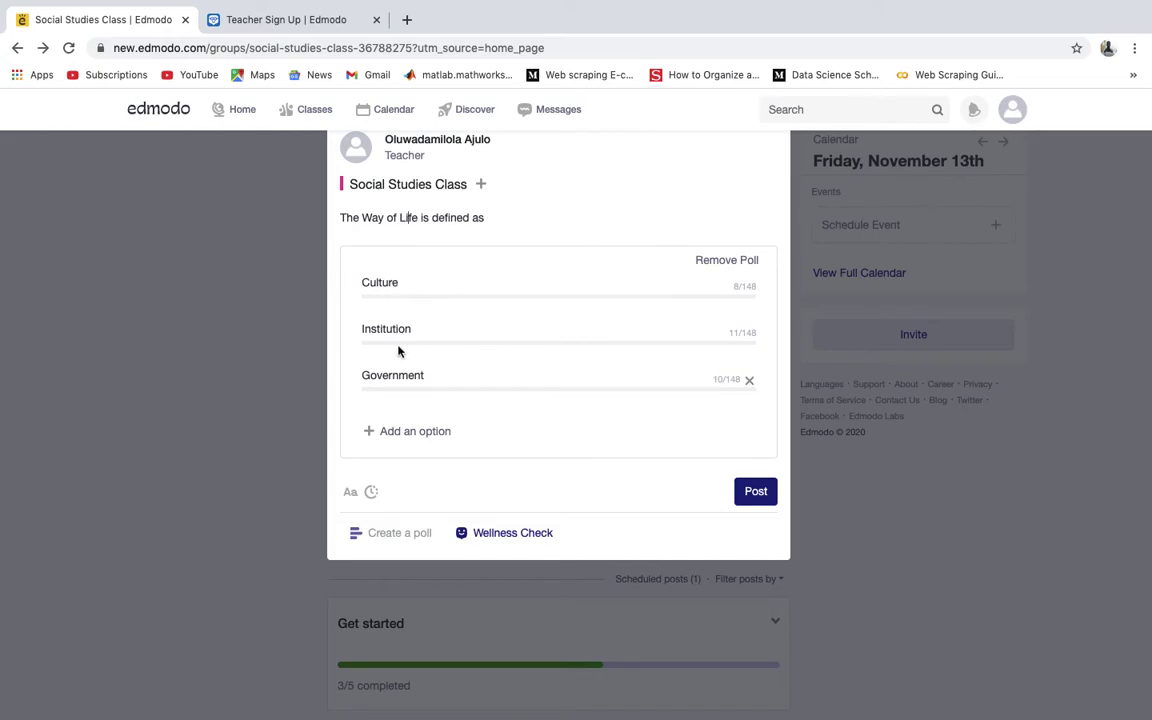
click(755, 491)
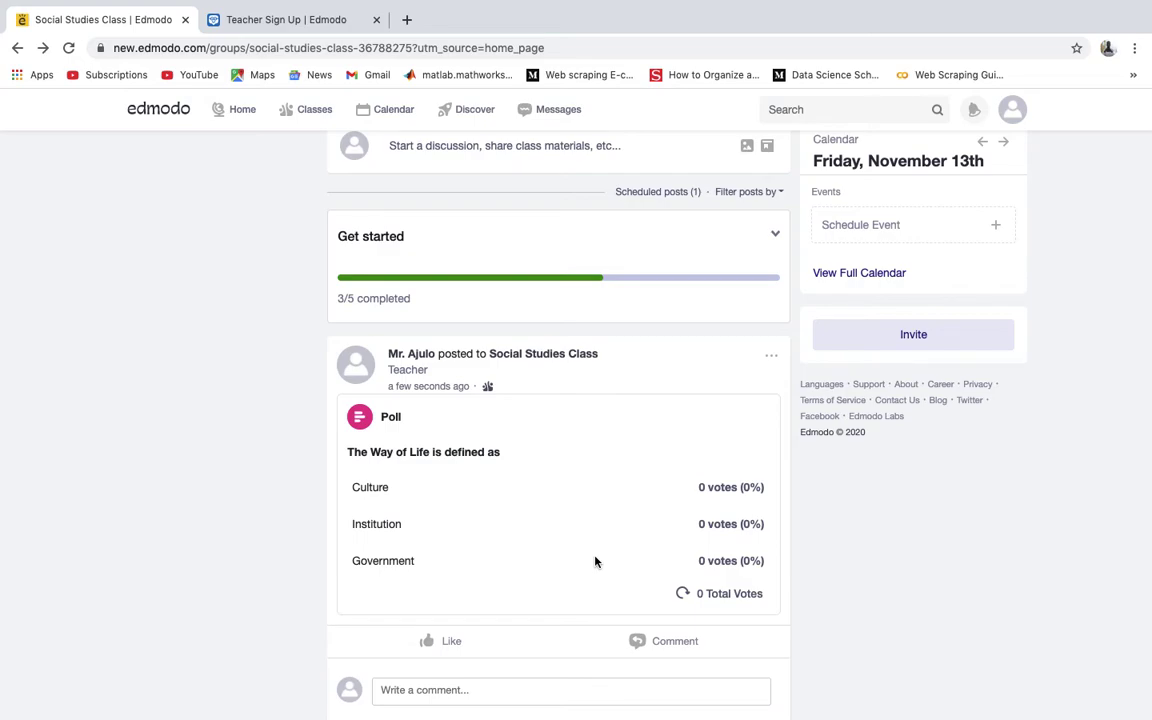
Step: Start a new folder for Social Studies Class and name it "Pictures"
scroll(595, 562, down, 6)
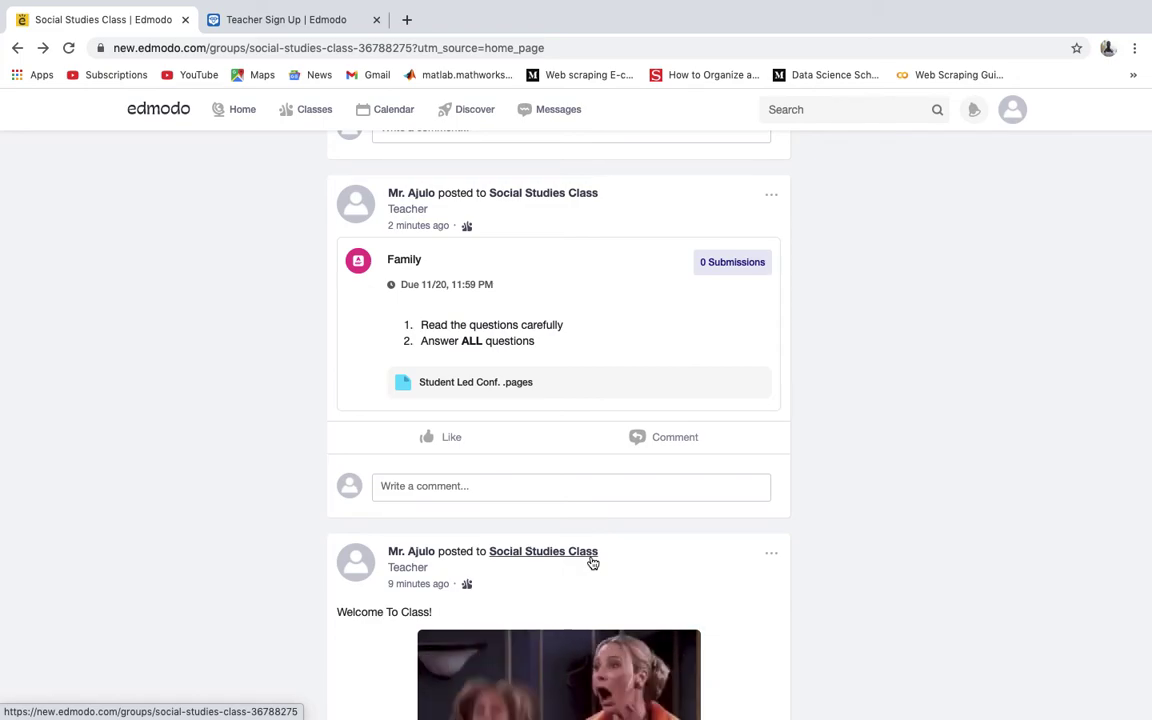
scroll(592, 560, up, 5)
scroll(591, 557, up, 4)
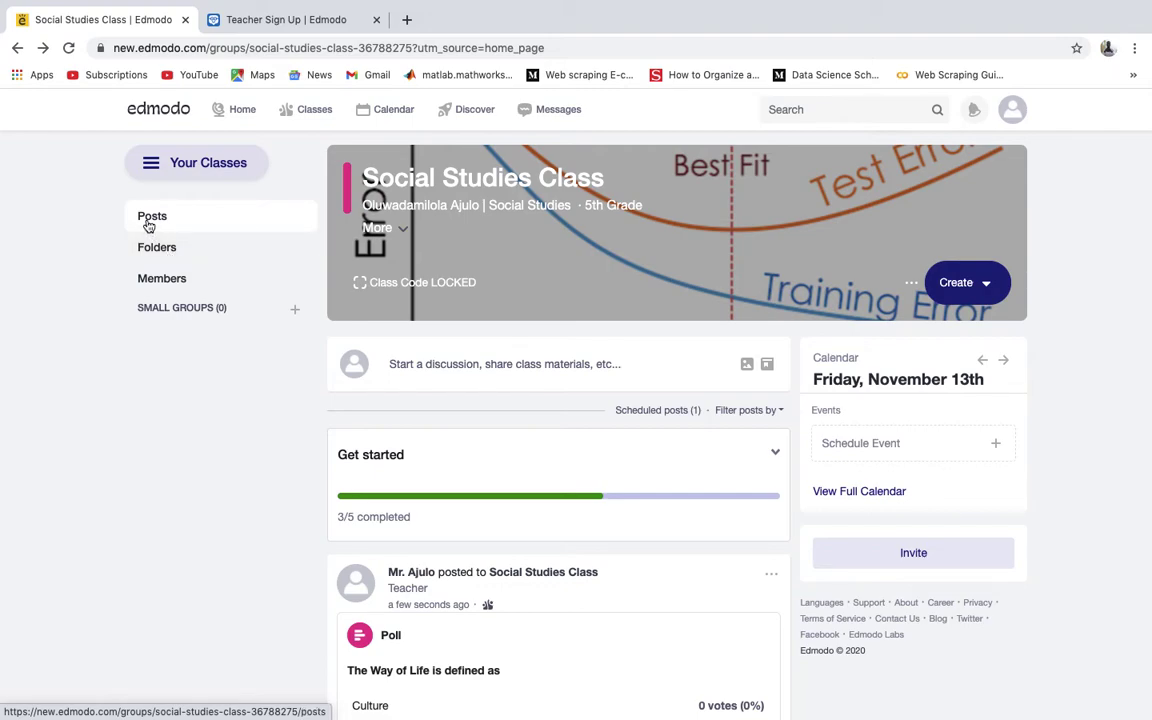
click(156, 249)
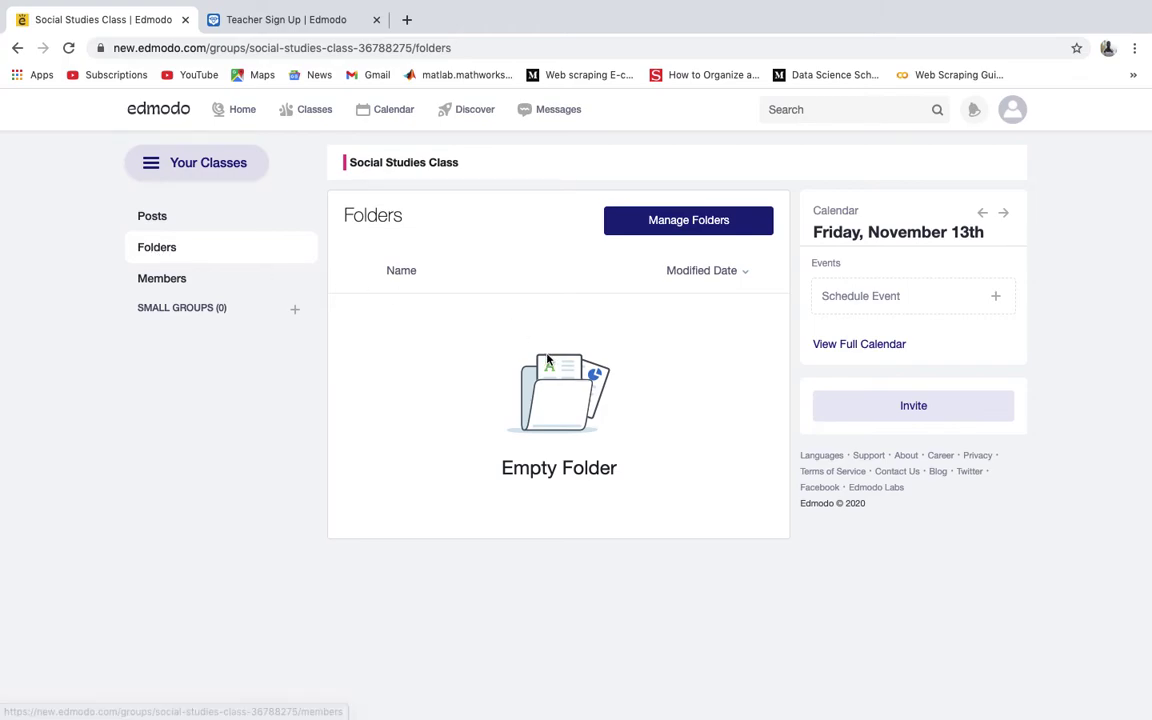
click(697, 236)
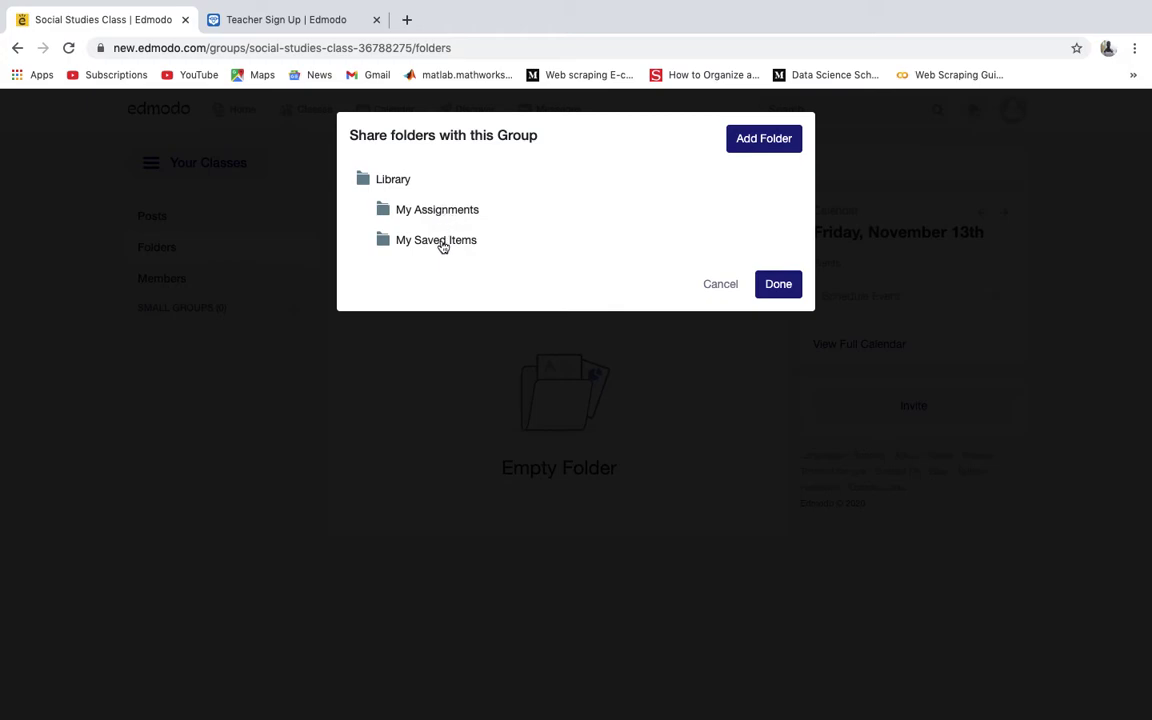
click(782, 141)
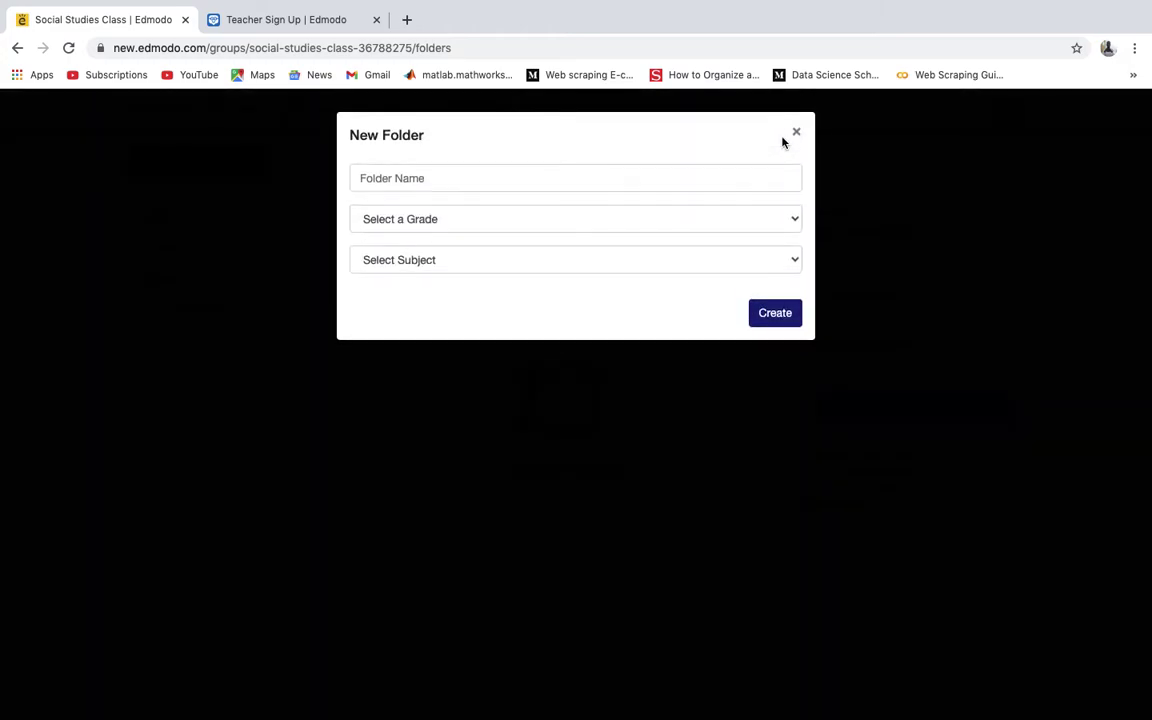
click(458, 189)
text(Pictures)
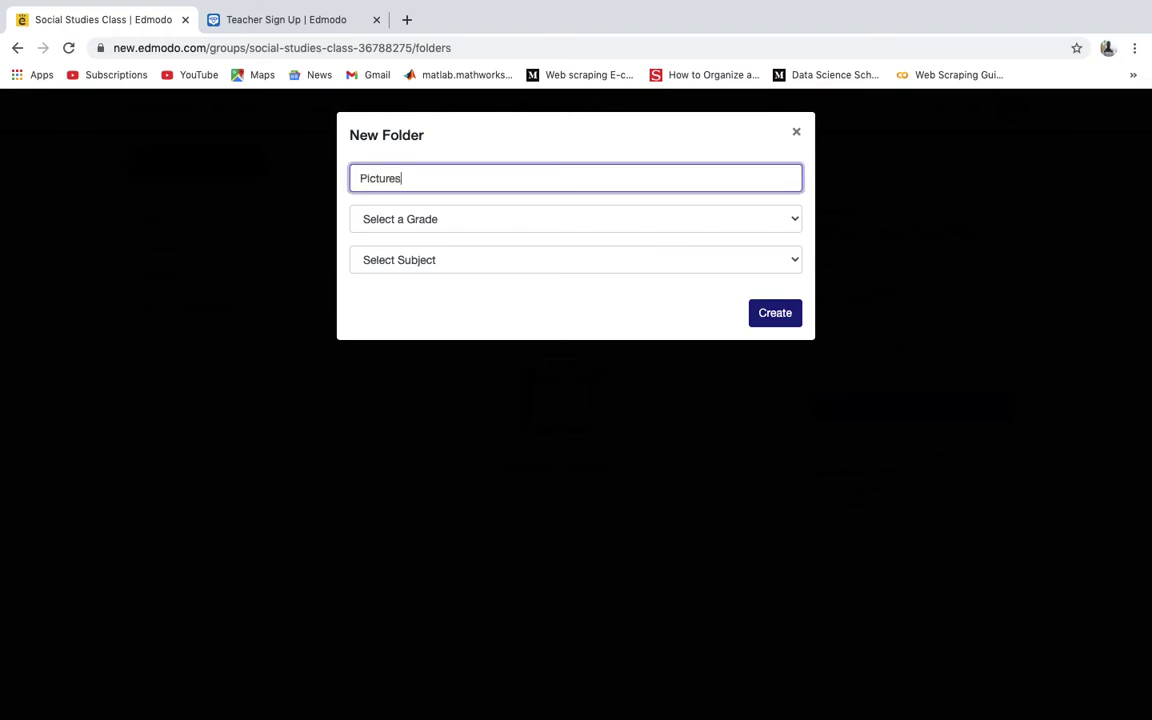
Step: Set the folder's grade to 5th and subject to Social Studies, and create it for the class
click(465, 221)
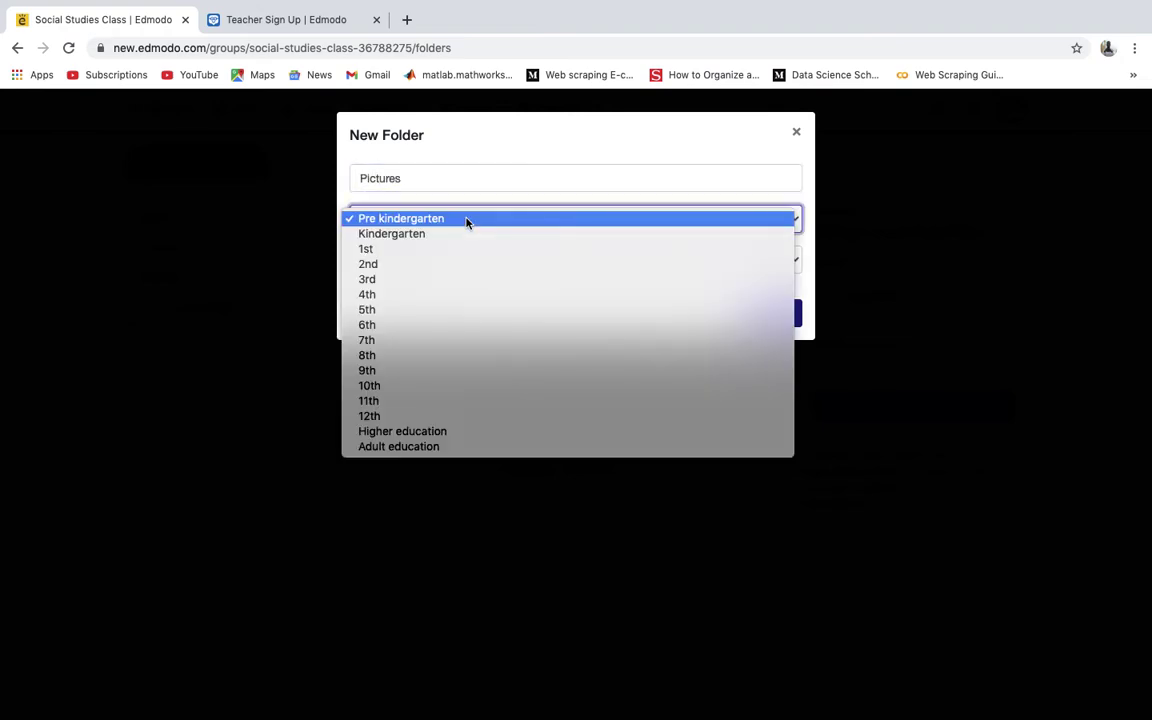
click(380, 309)
click(402, 261)
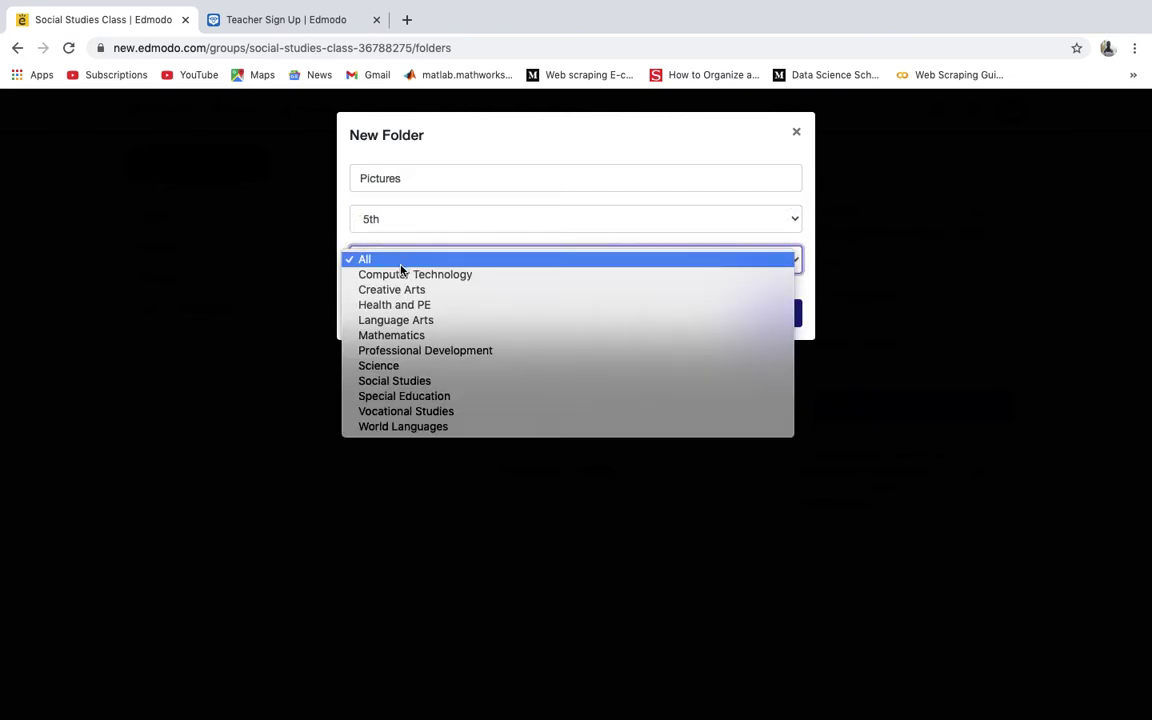
click(392, 381)
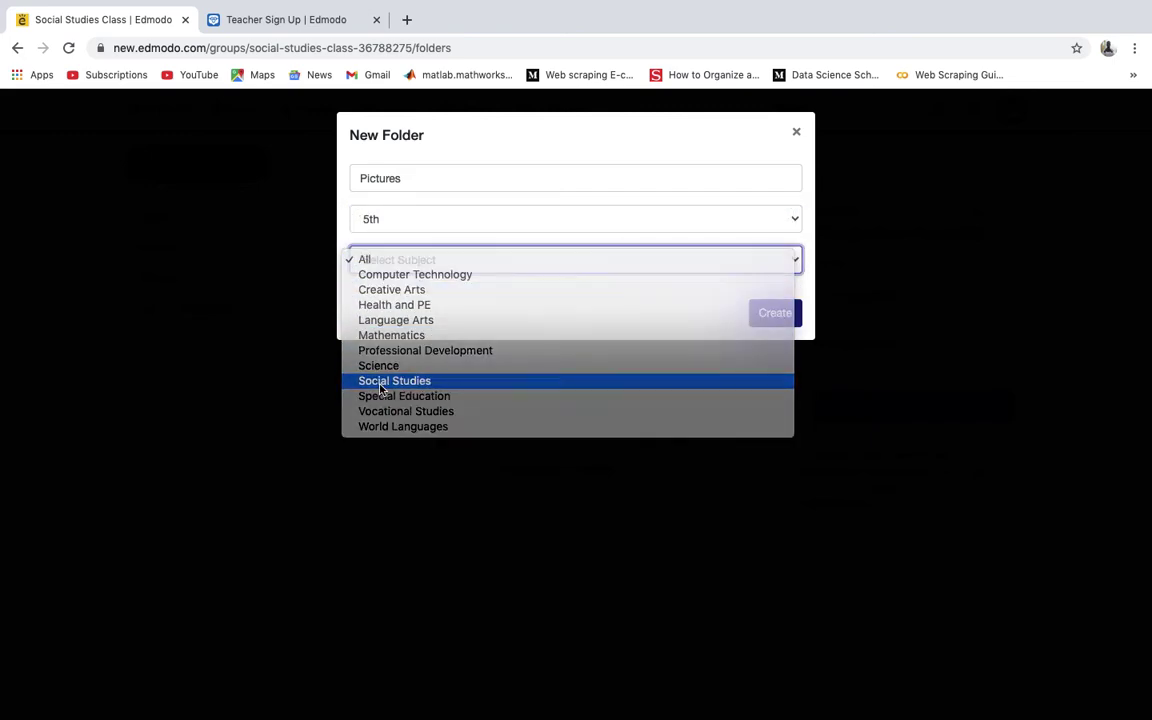
click(765, 314)
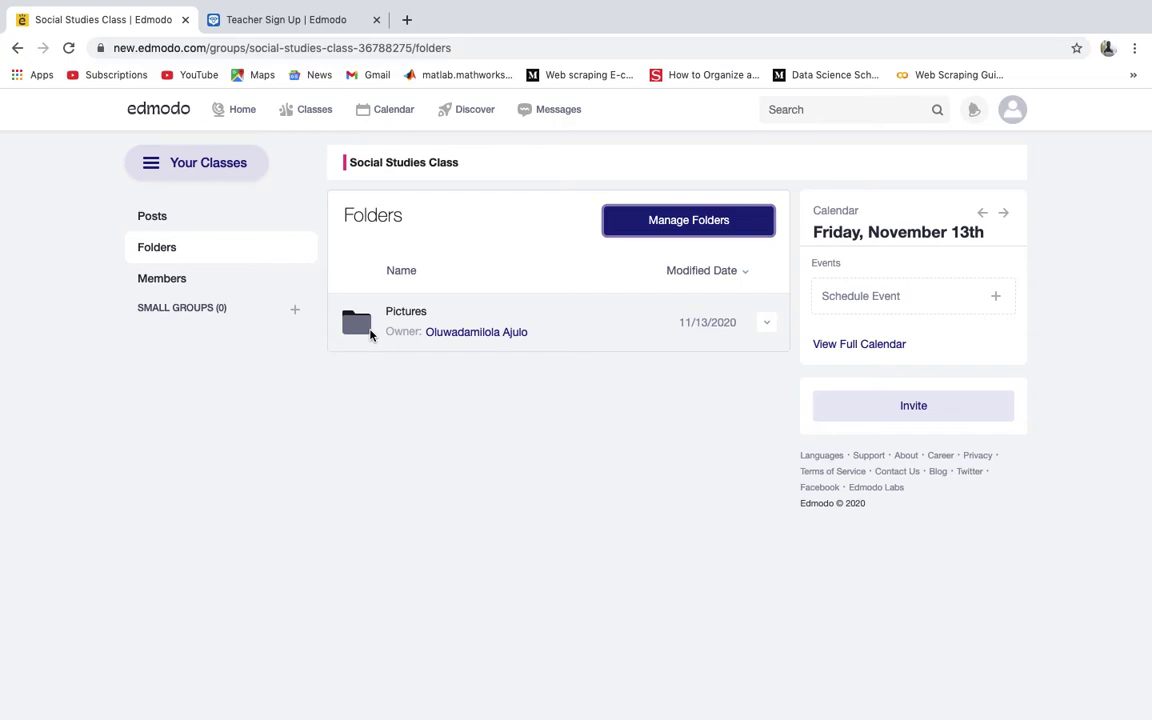
Step: Check the class's student and teacher member lists and return to the class posts
click(176, 289)
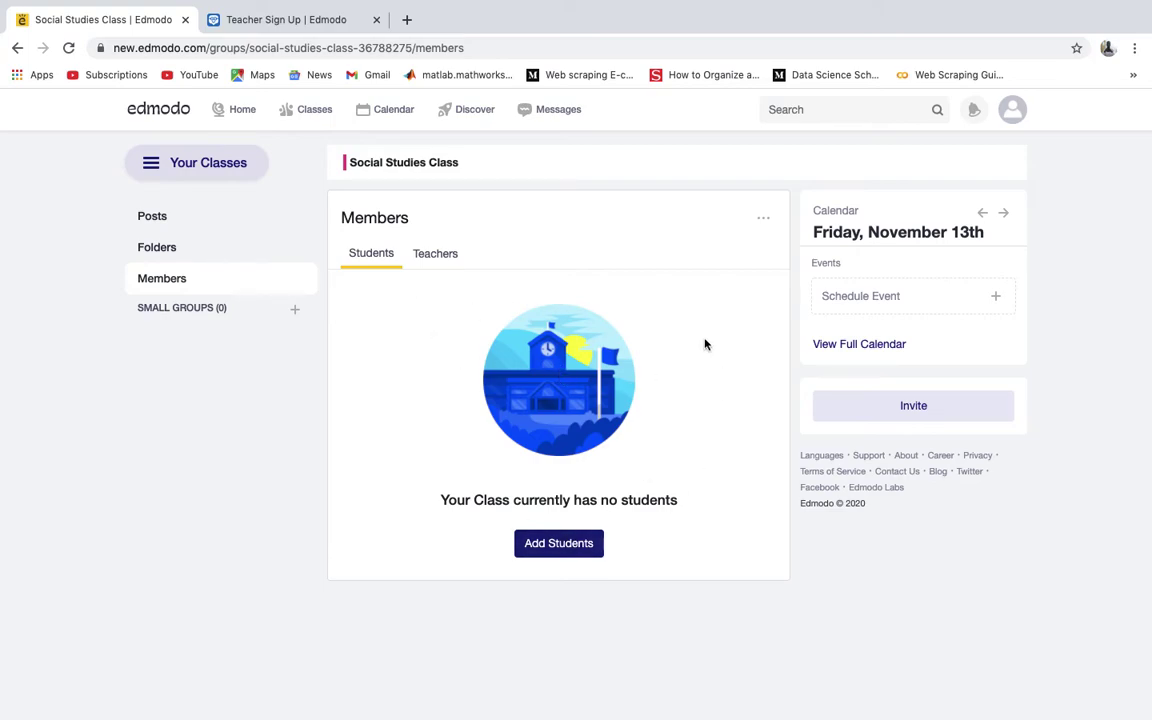
click(428, 258)
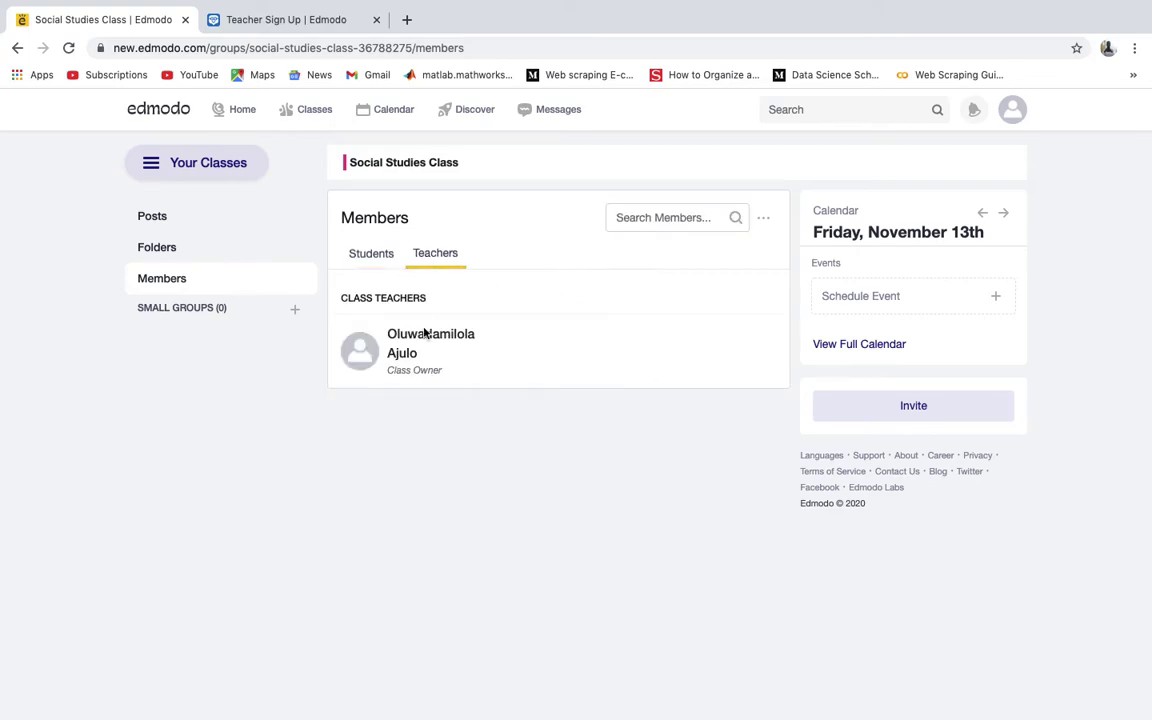
click(376, 260)
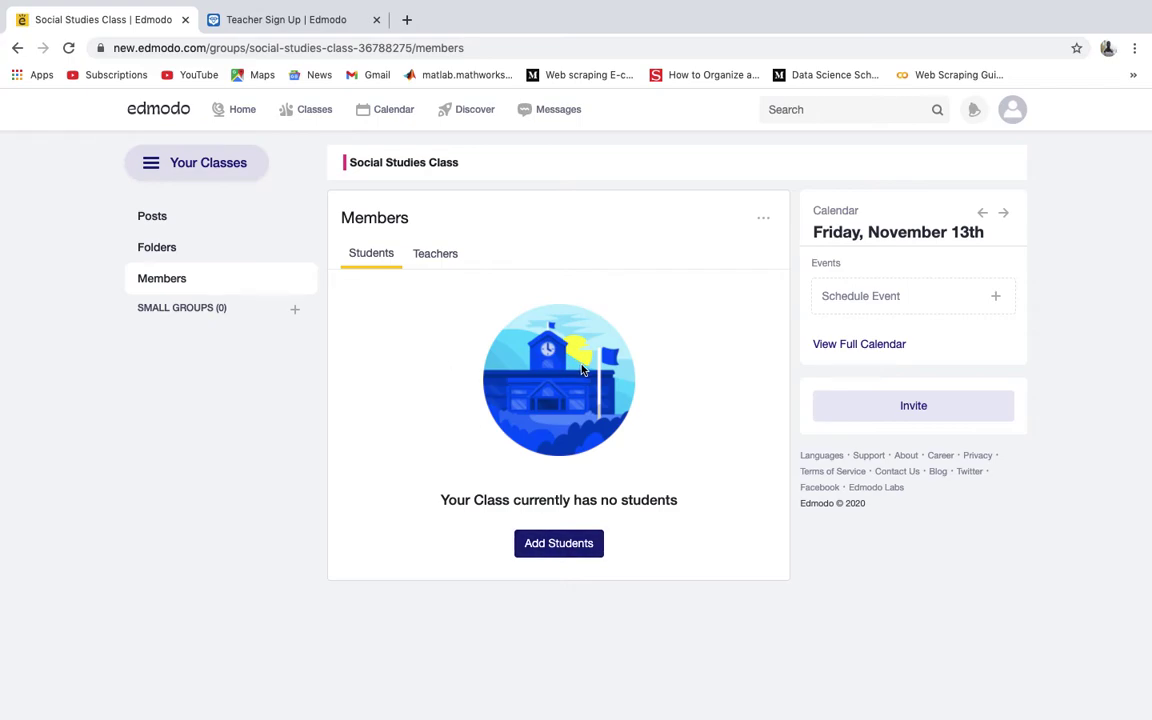
click(148, 221)
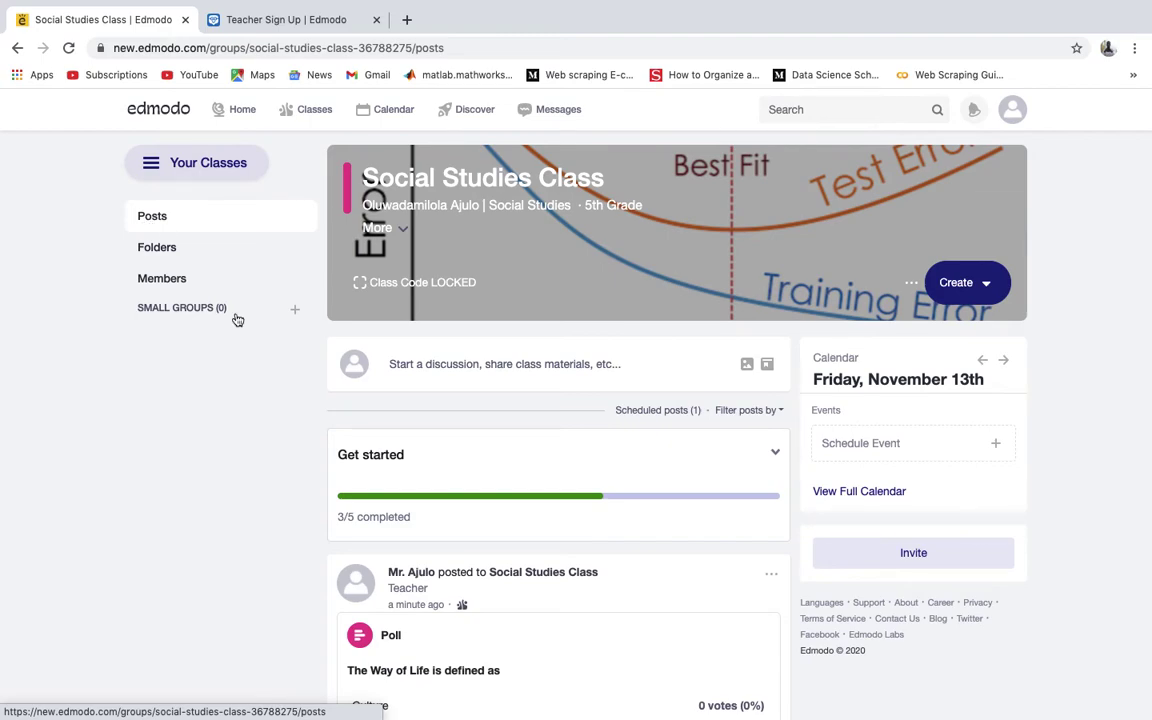
Step: Look through the class posts and show the scheduled posts to review the First Material post
scroll(481, 575, down, 4)
scroll(481, 577, down, 3)
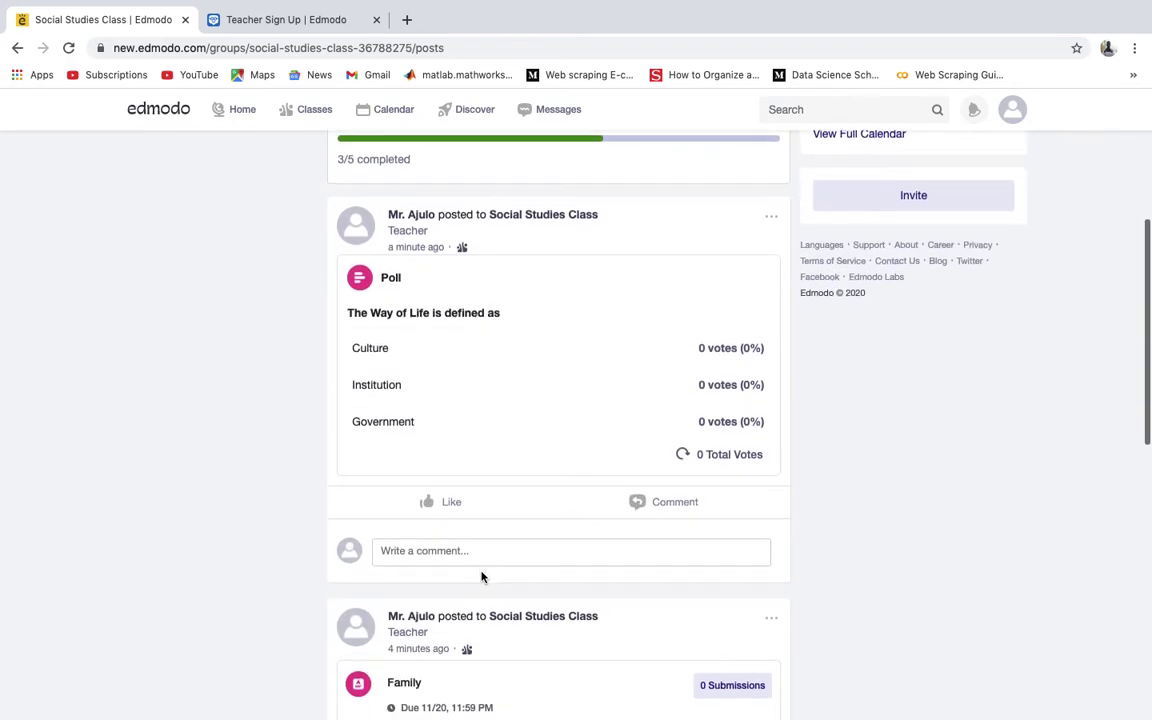
scroll(481, 577, up, 5)
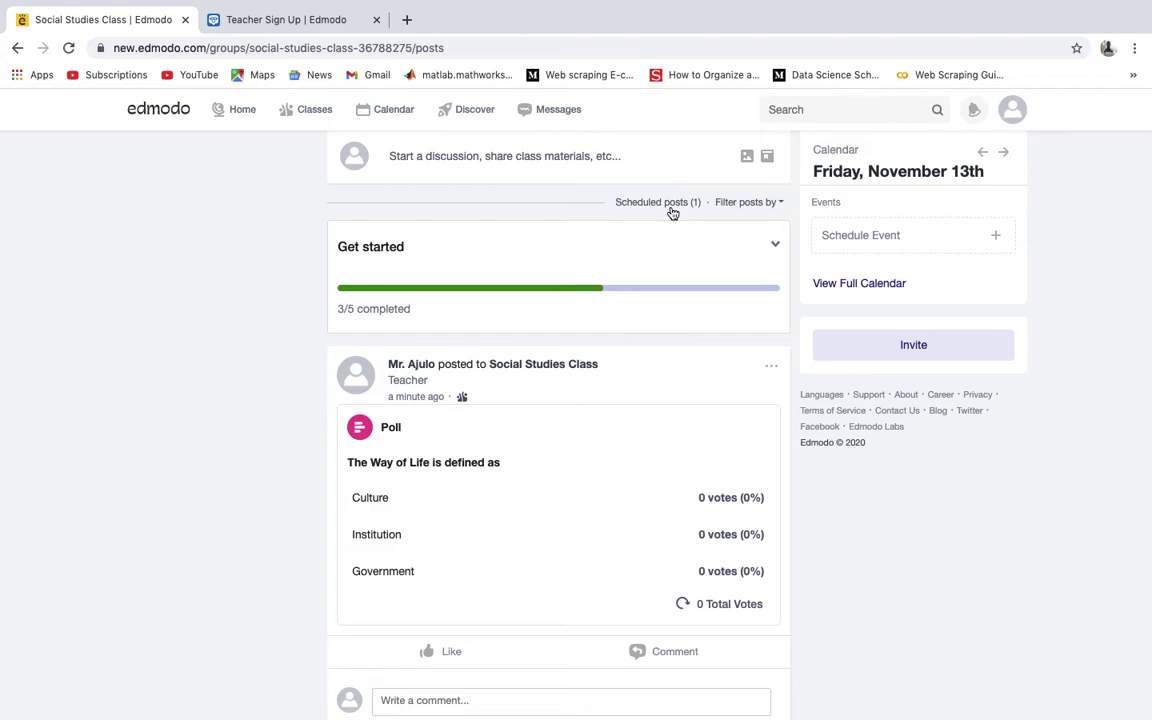
click(672, 202)
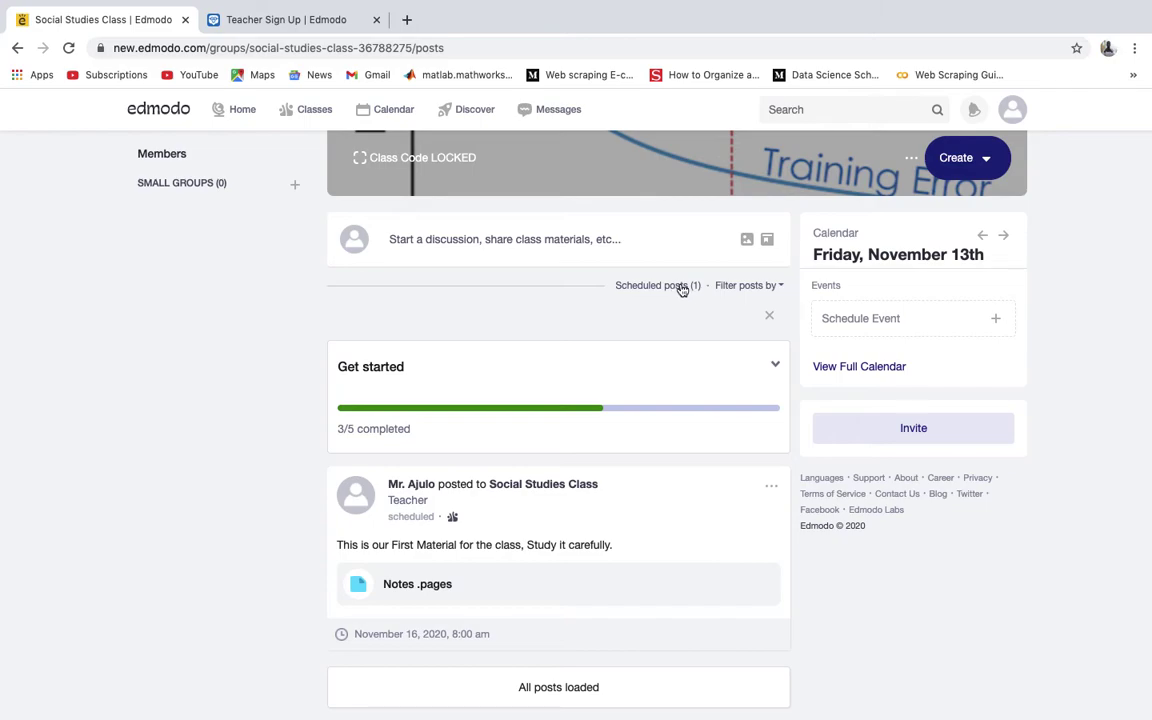
scroll(634, 416, down, 1)
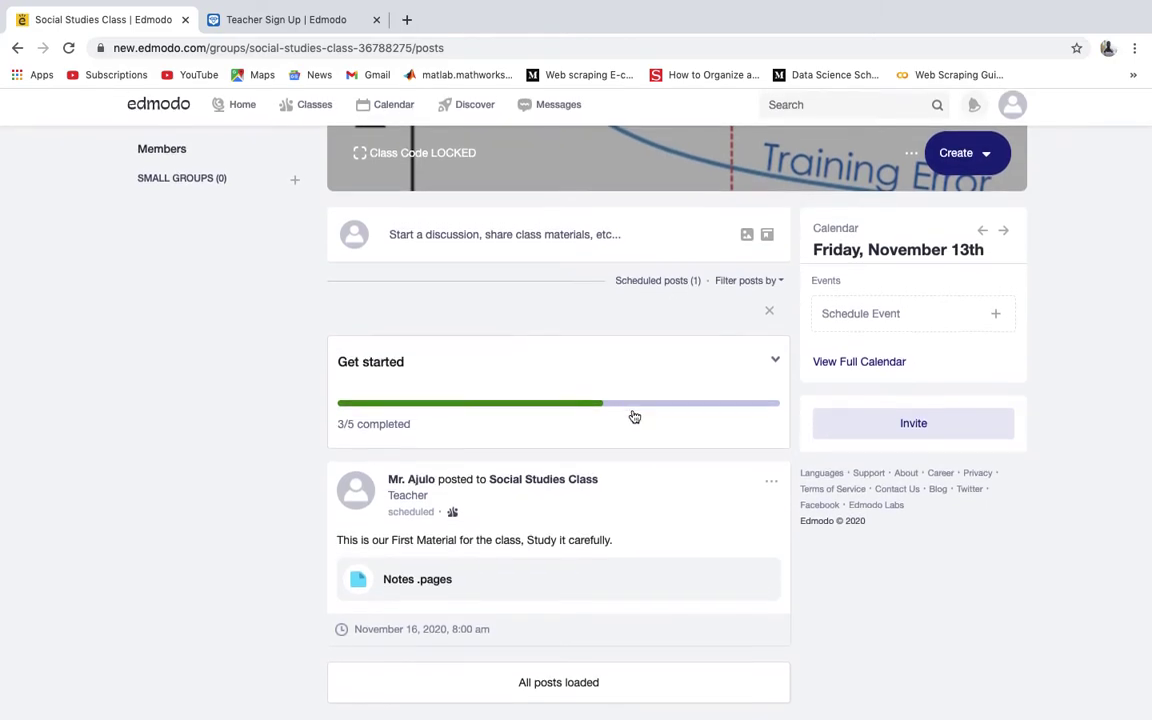
scroll(646, 358, up, 1)
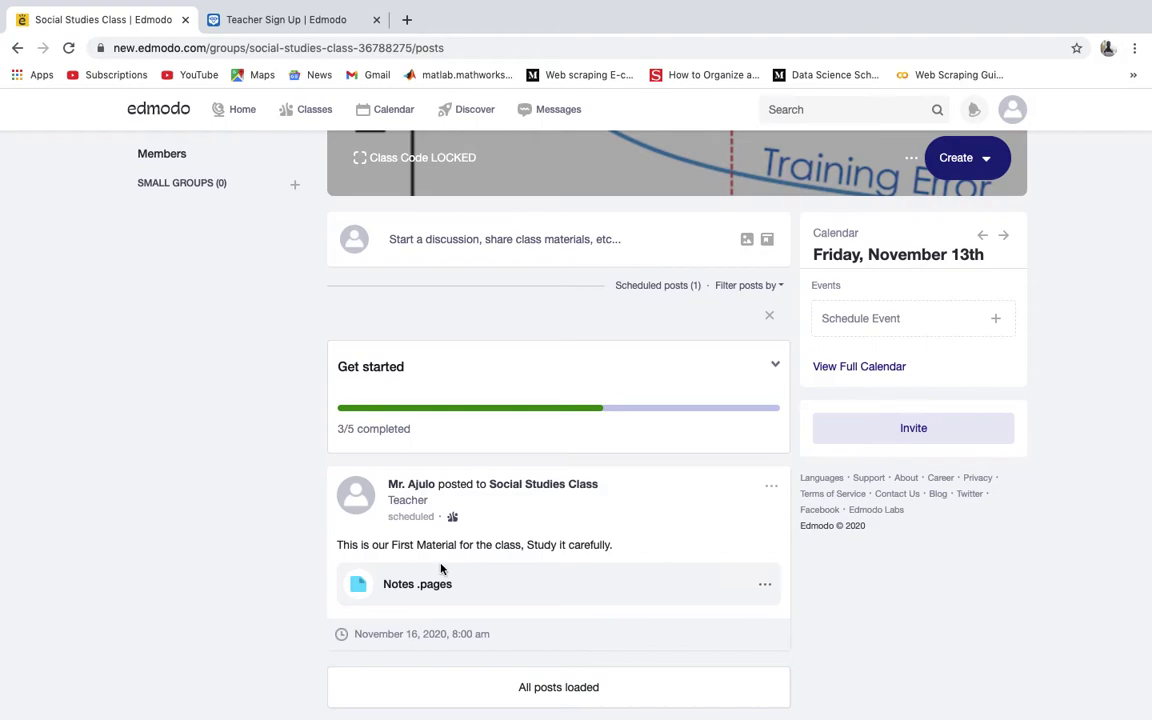
scroll(471, 537, down, 1)
Step: Send the scheduled First Material post immediately, leave the scheduled posts view and check the class feed
click(776, 490)
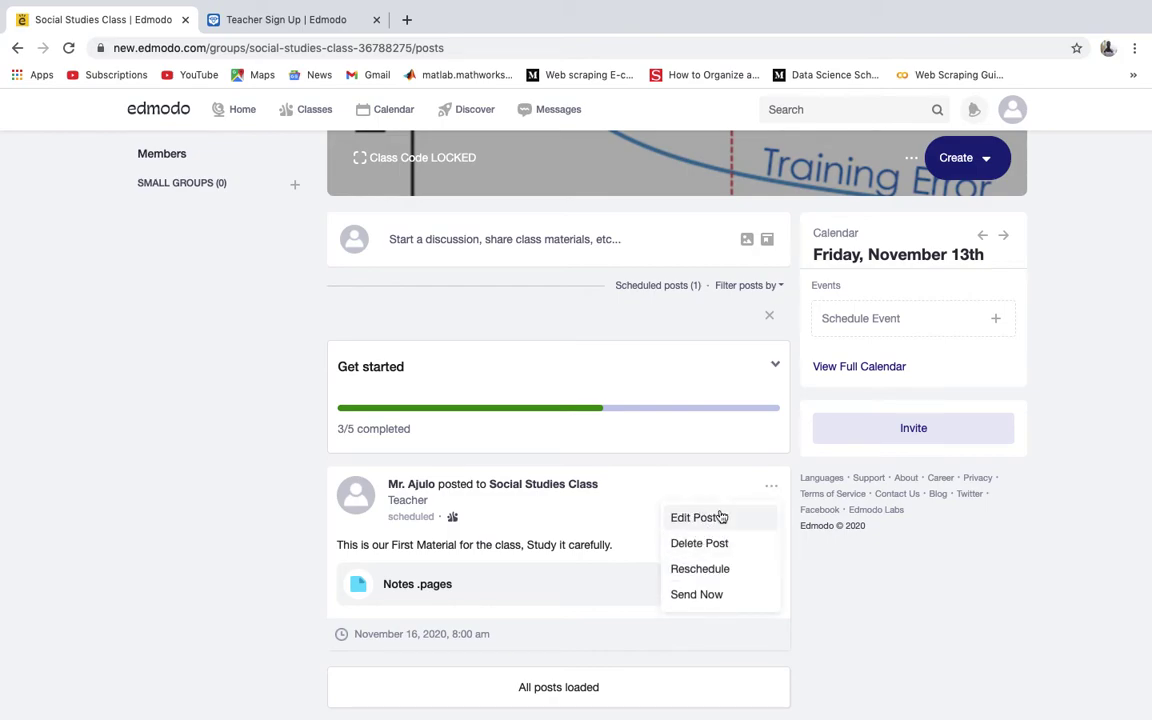
click(687, 598)
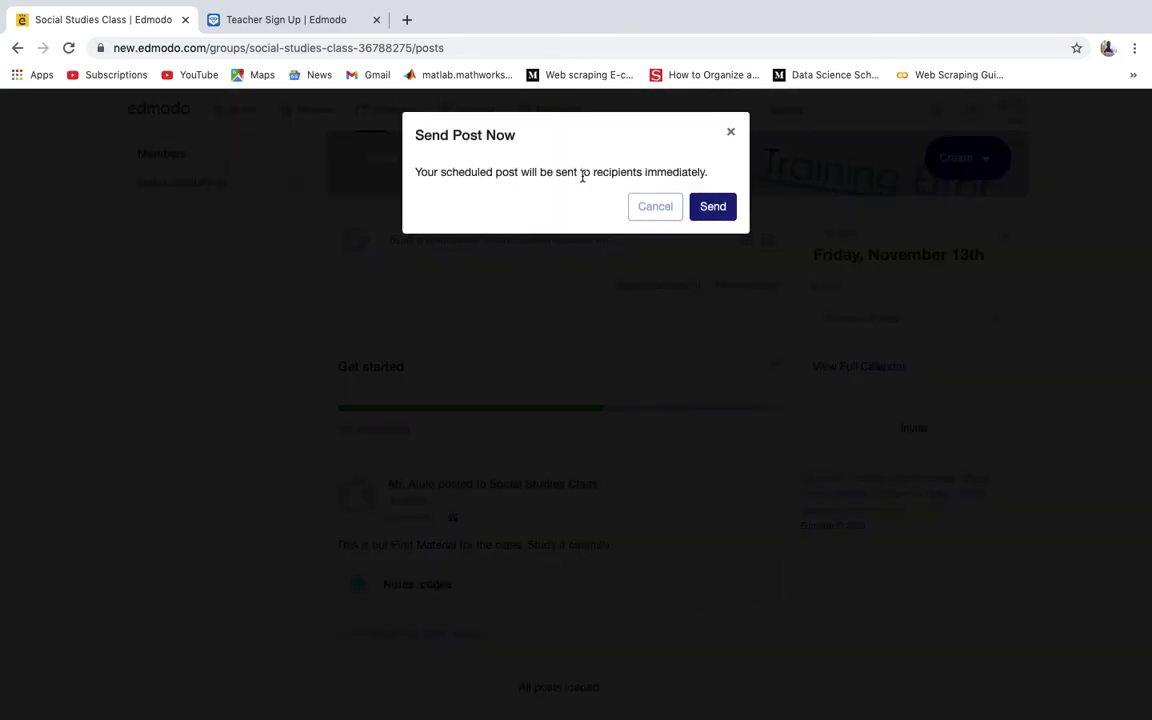
click(713, 206)
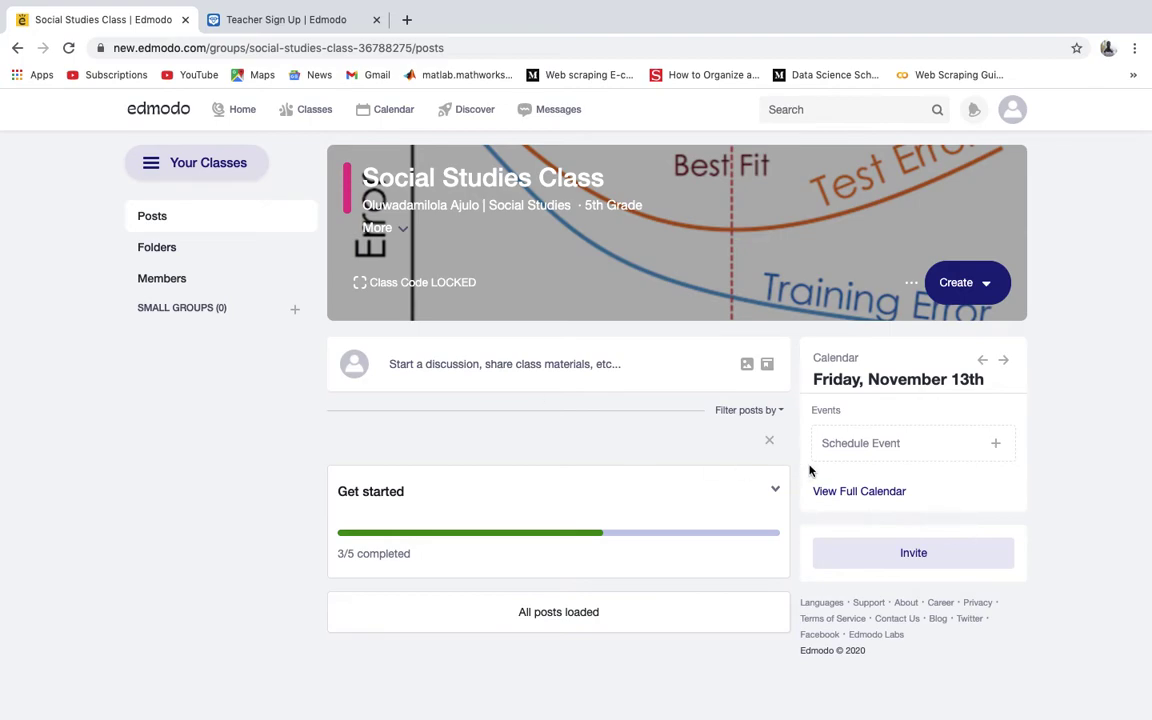
click(769, 440)
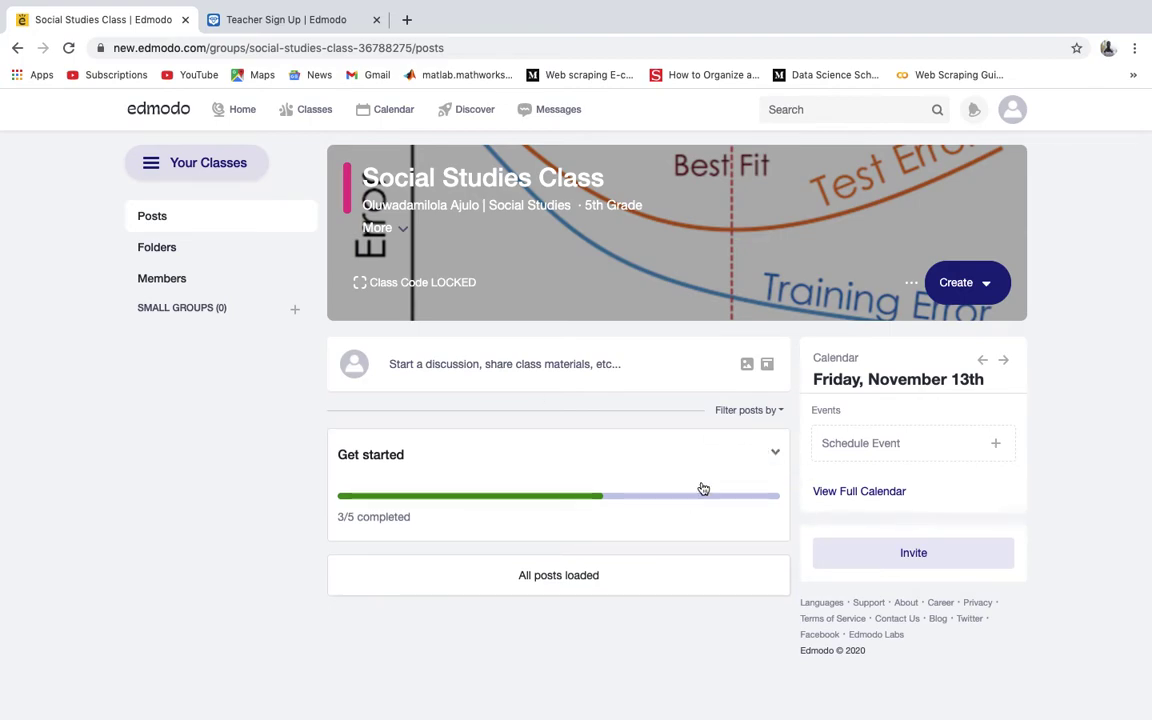
scroll(591, 617, down, 2)
scroll(591, 617, down, 2)
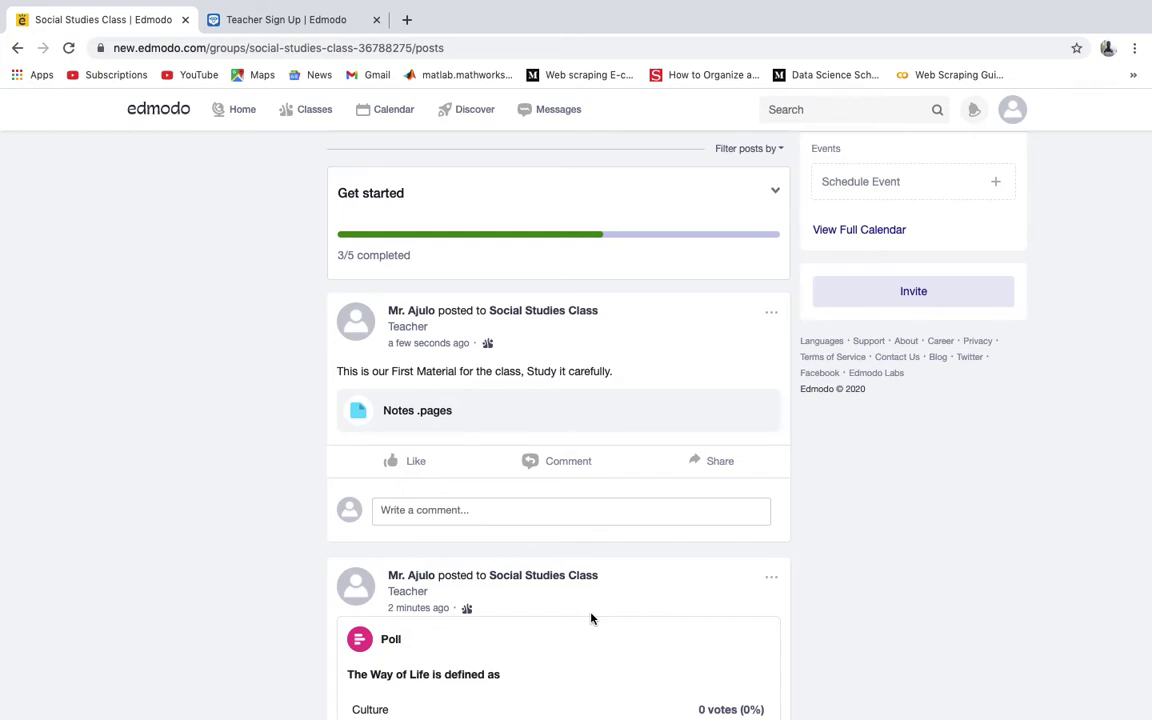
Step: Start a new quiz for Social Studies Class and look at its details and questions sections
scroll(591, 617, up, 3)
click(958, 245)
mouse_move(918, 322)
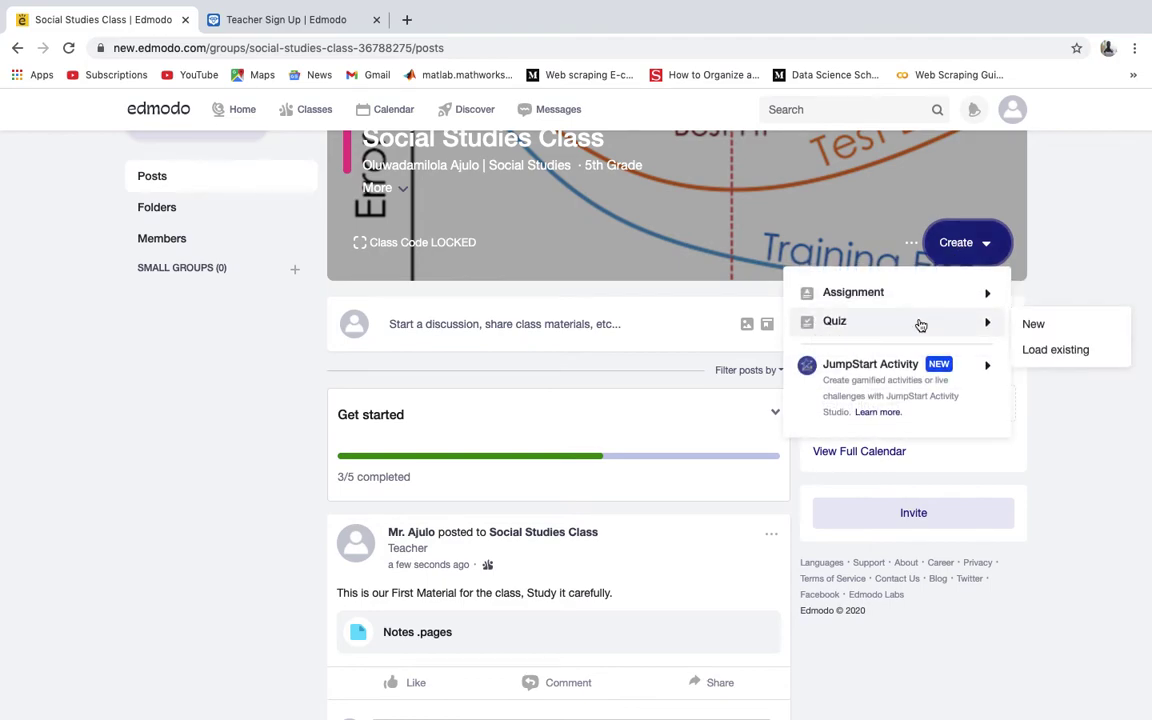
click(1036, 326)
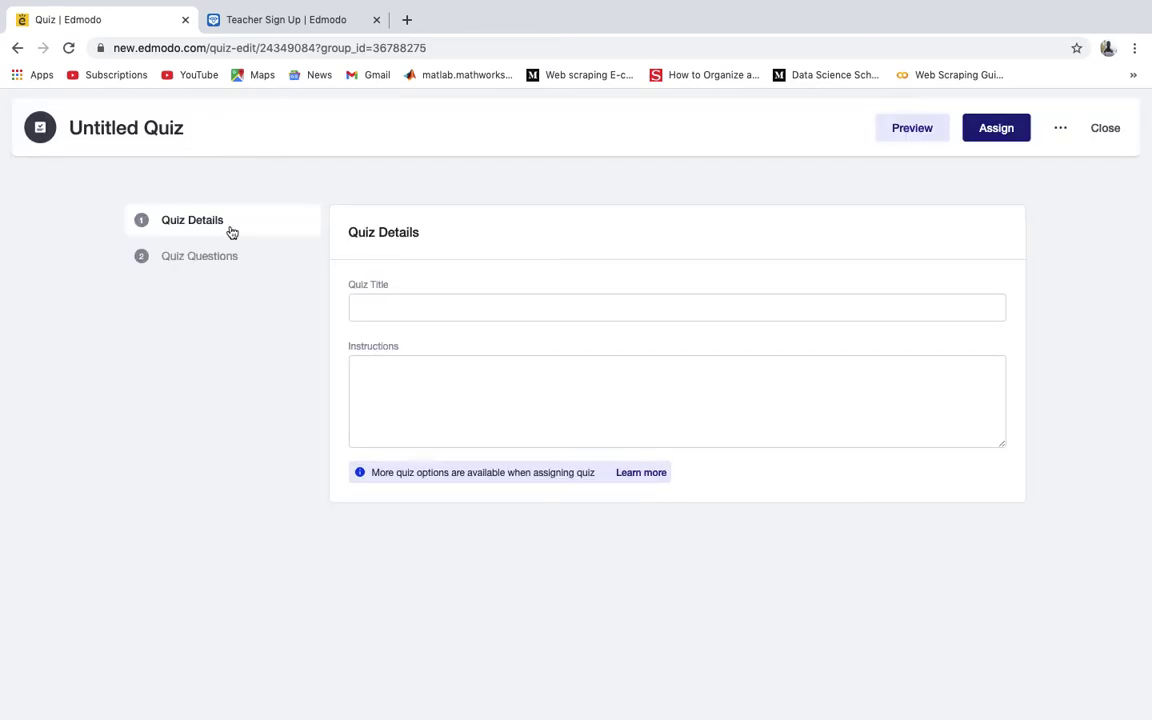
click(195, 259)
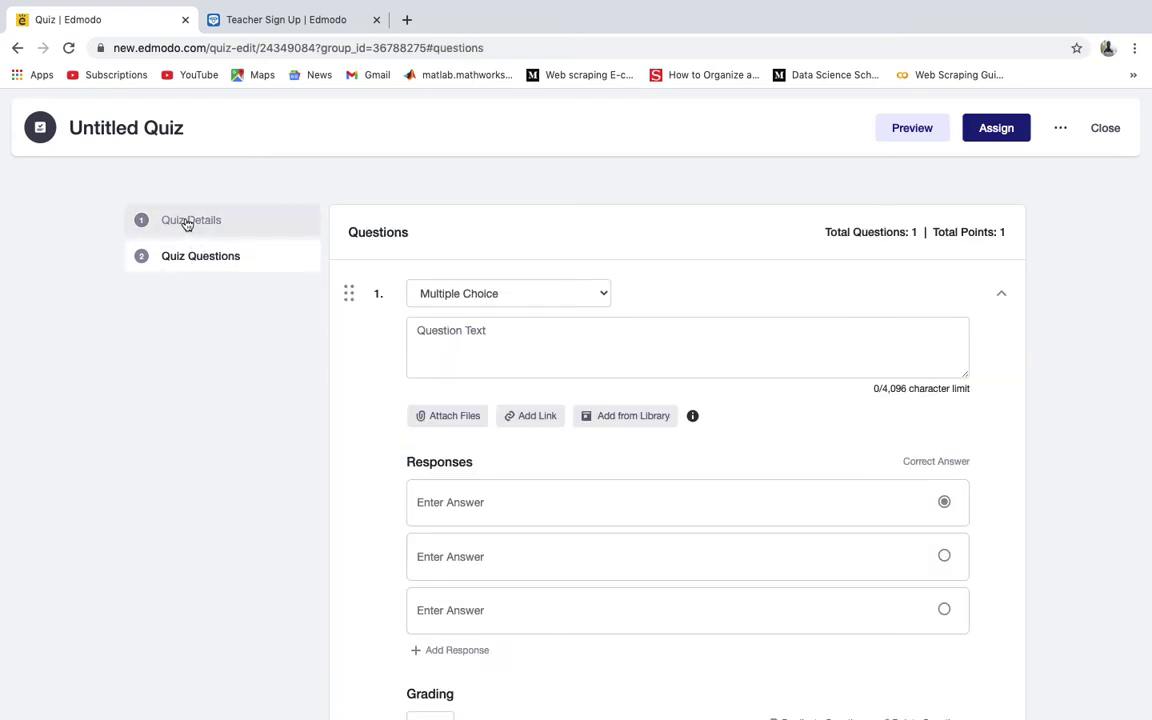
click(187, 224)
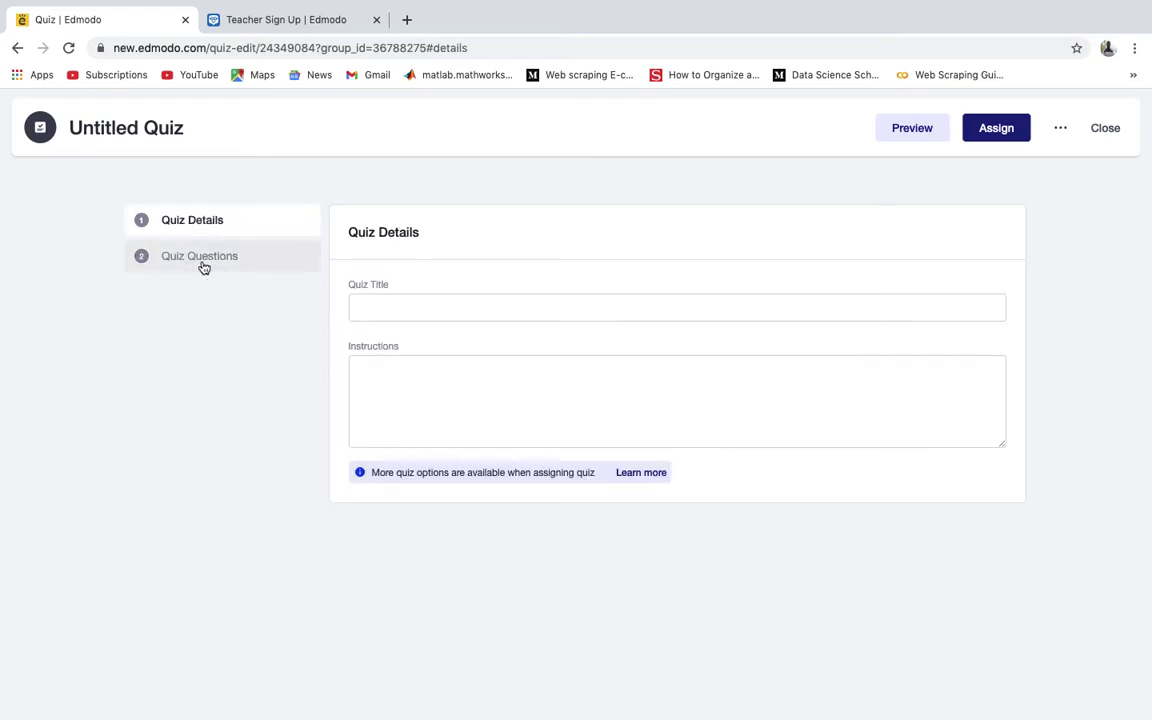
Step: Title the quiz "Social Studies 1st Quiz"
click(391, 310)
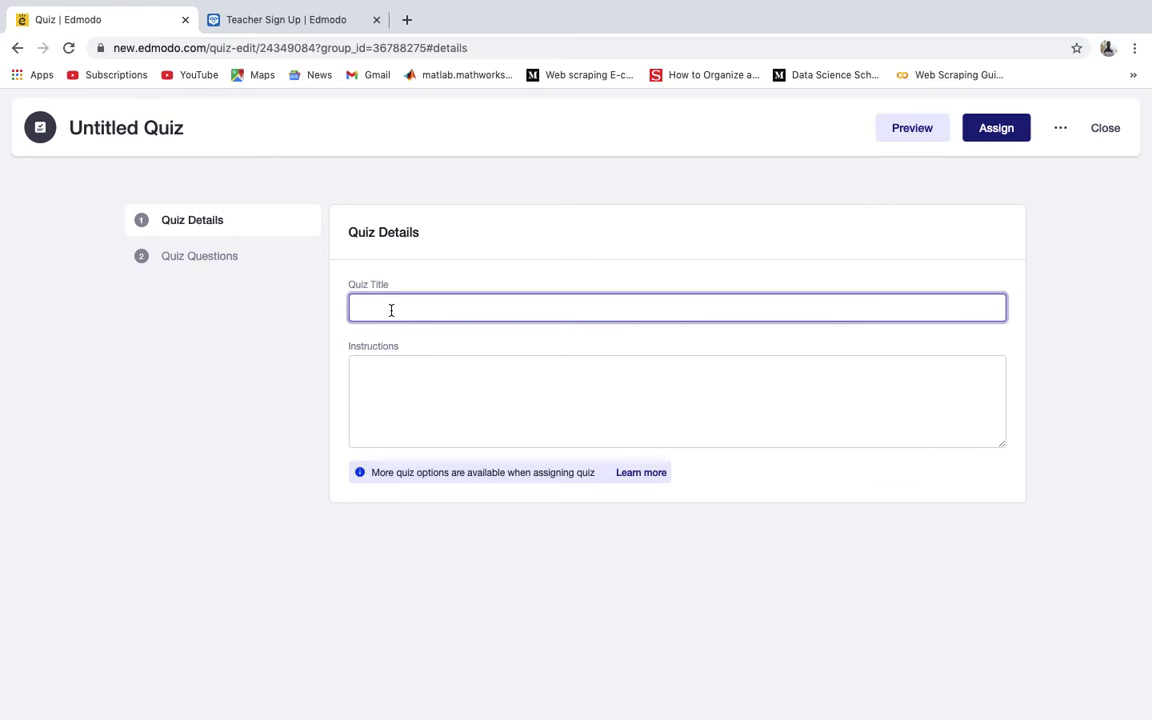
text(Social Stude)
key(BackSpace)
text(e)
key(BackSpace)
text(ies !)
key(BackSpace)
text(1st )
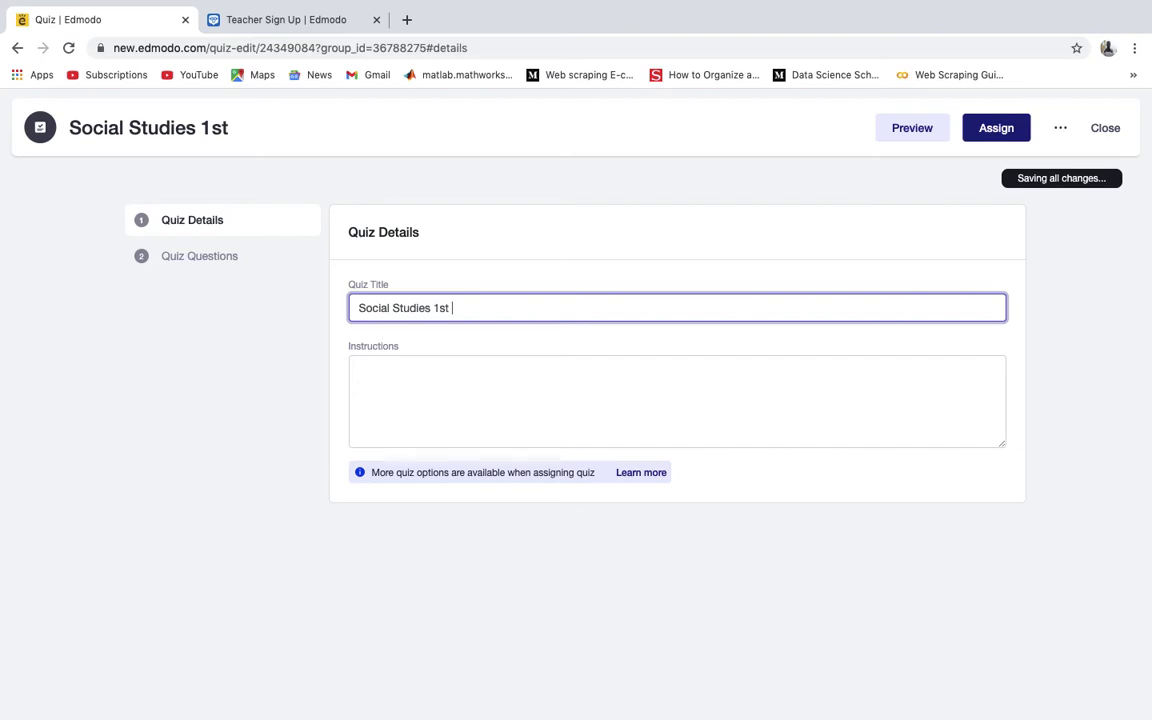
text(Quiz)
Step: Enter "Answer all Questions" as the quiz instructions
click(393, 372)
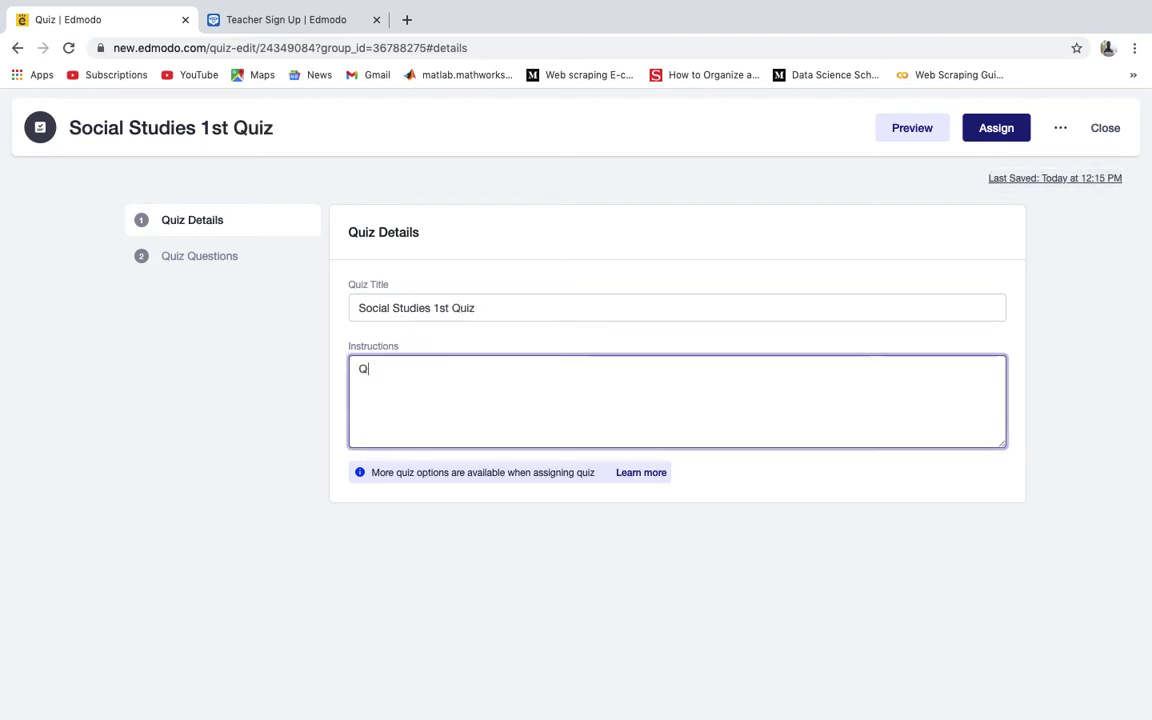
text(Answer)
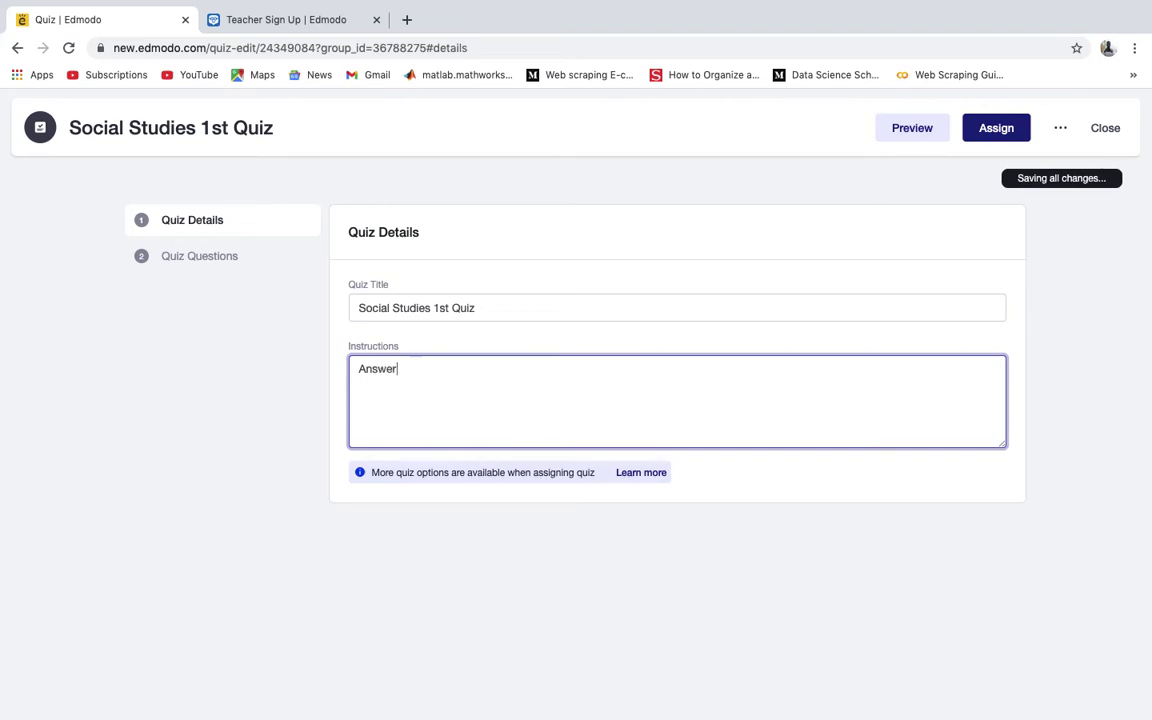
text( all Questions)
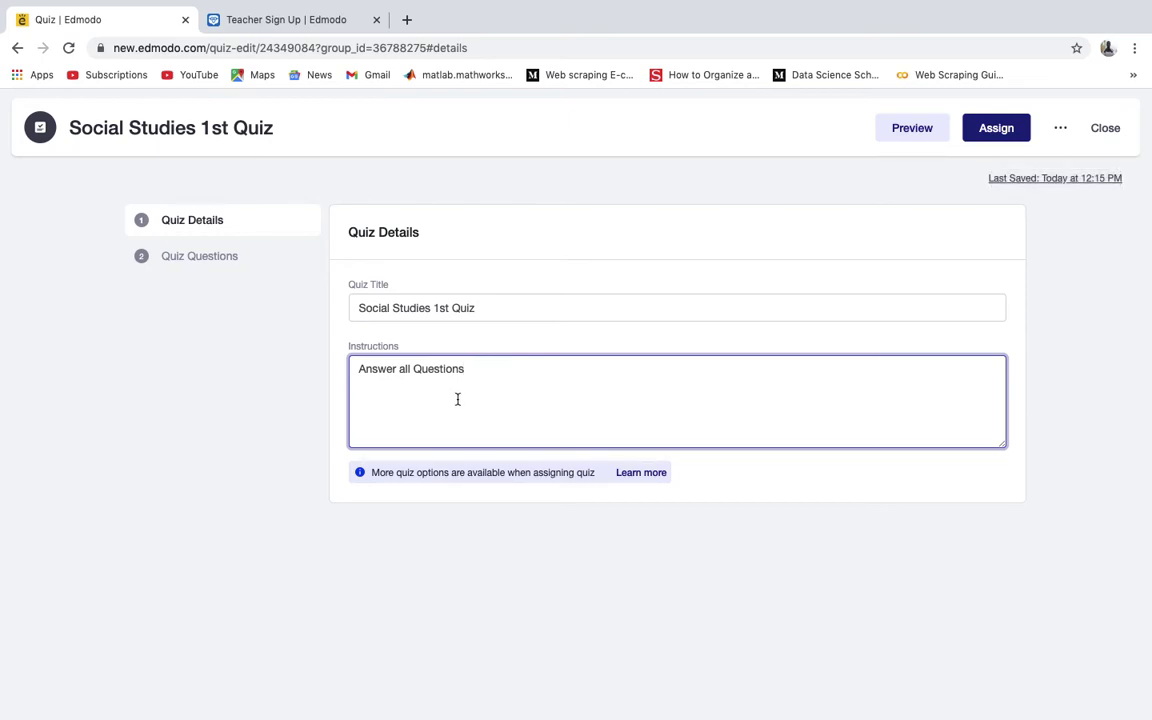
Step: Make the first quiz question True/False with the text "Culture is the way of Life"
click(190, 250)
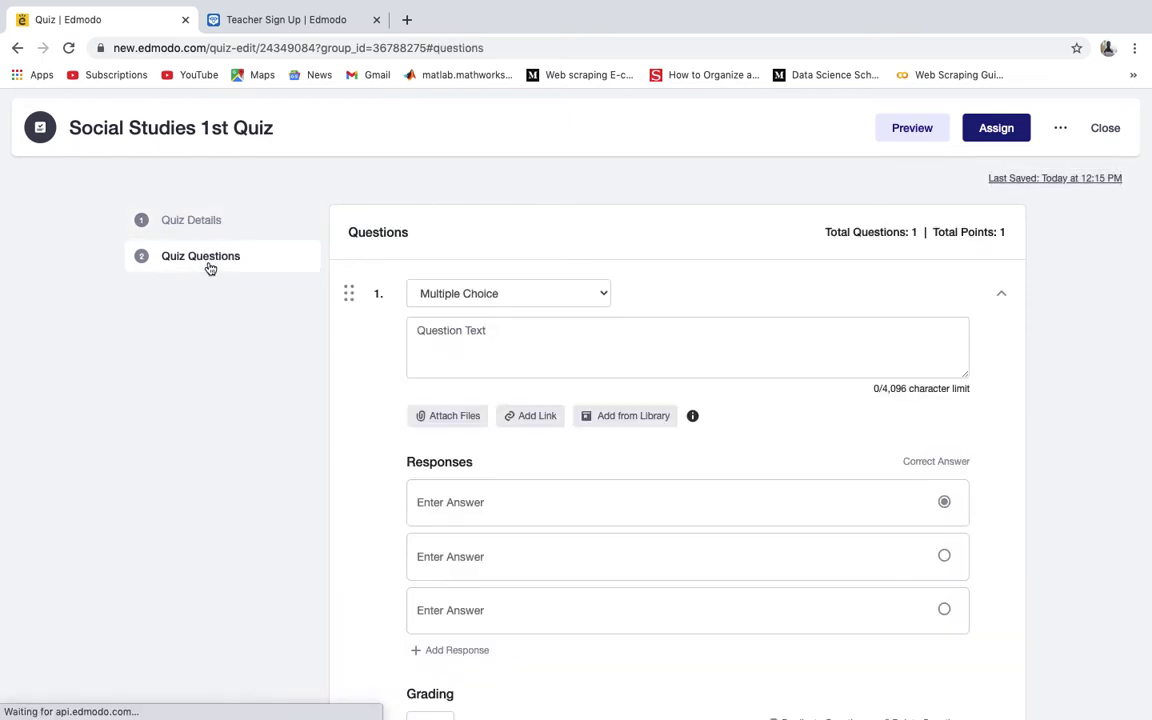
click(607, 296)
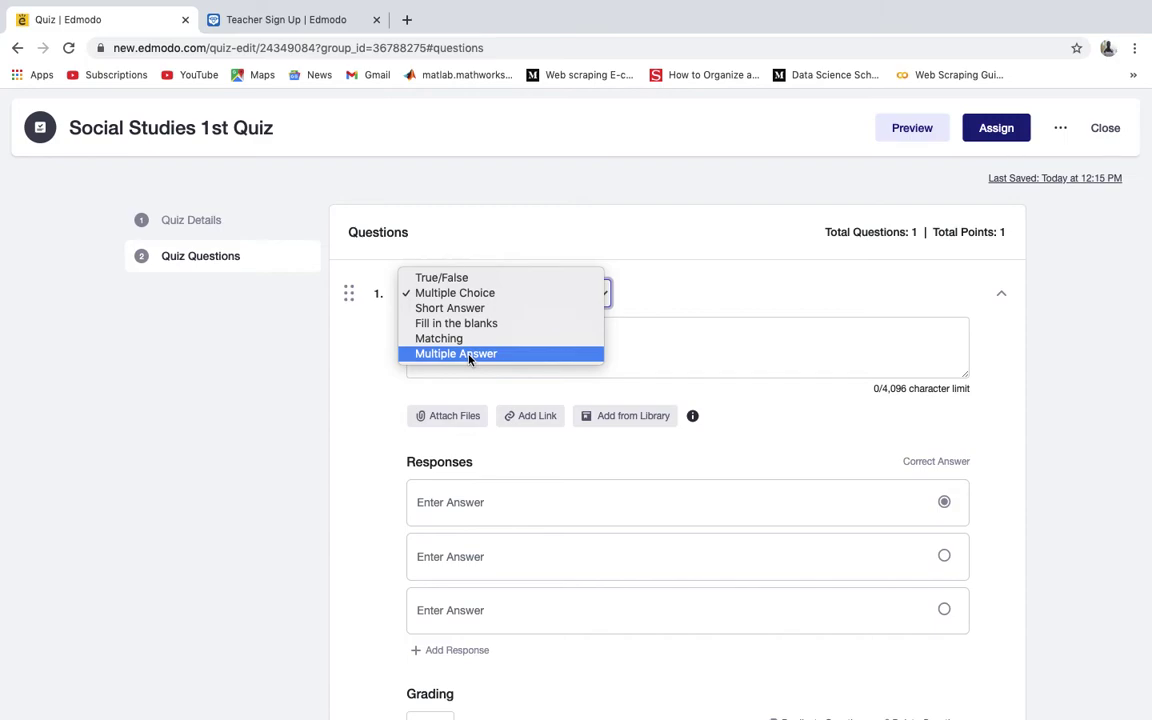
click(450, 280)
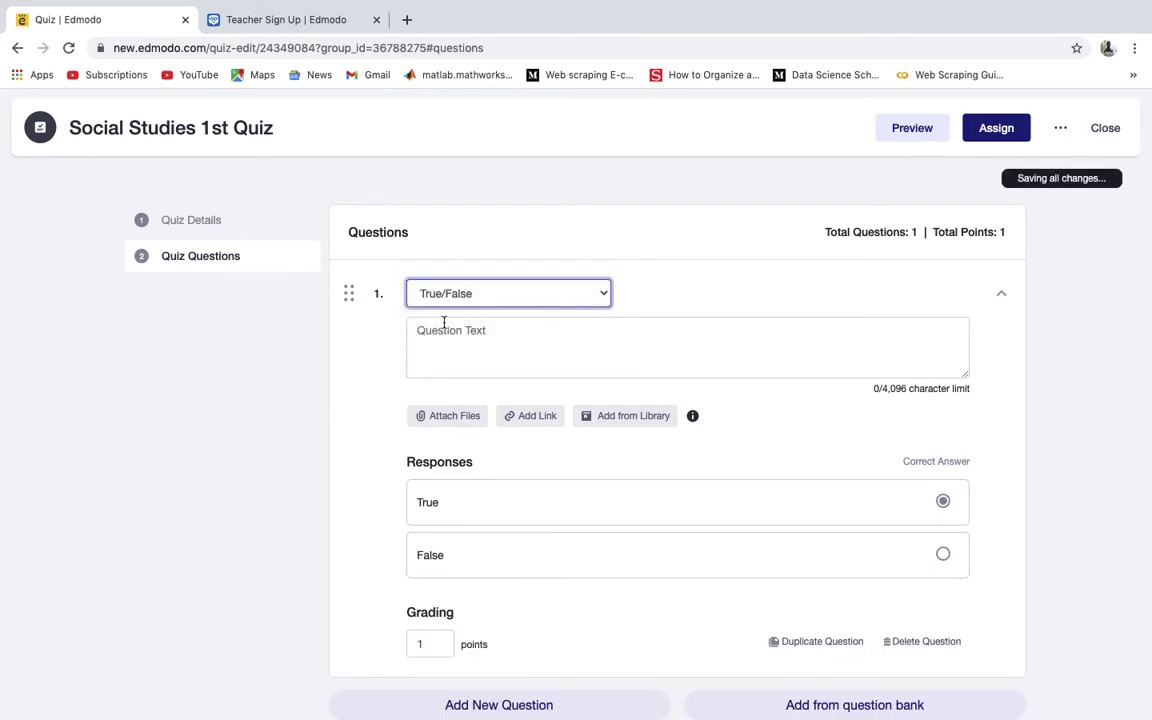
click(444, 327)
text(Cult)
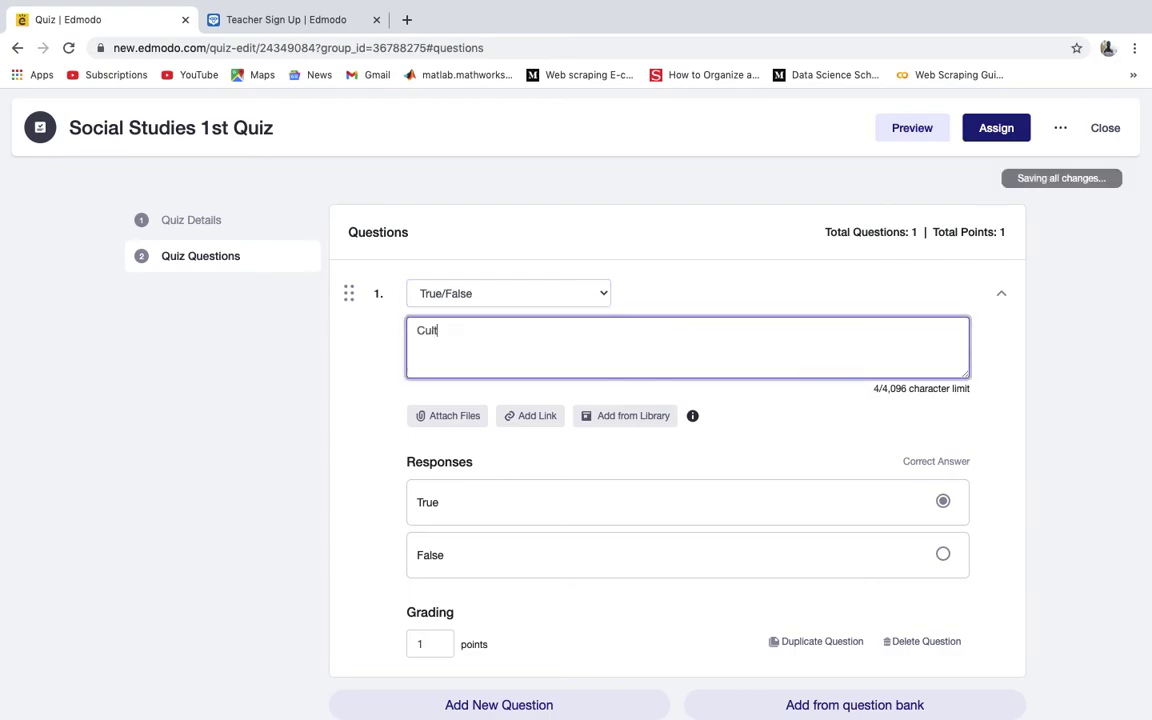
text(ure is th)
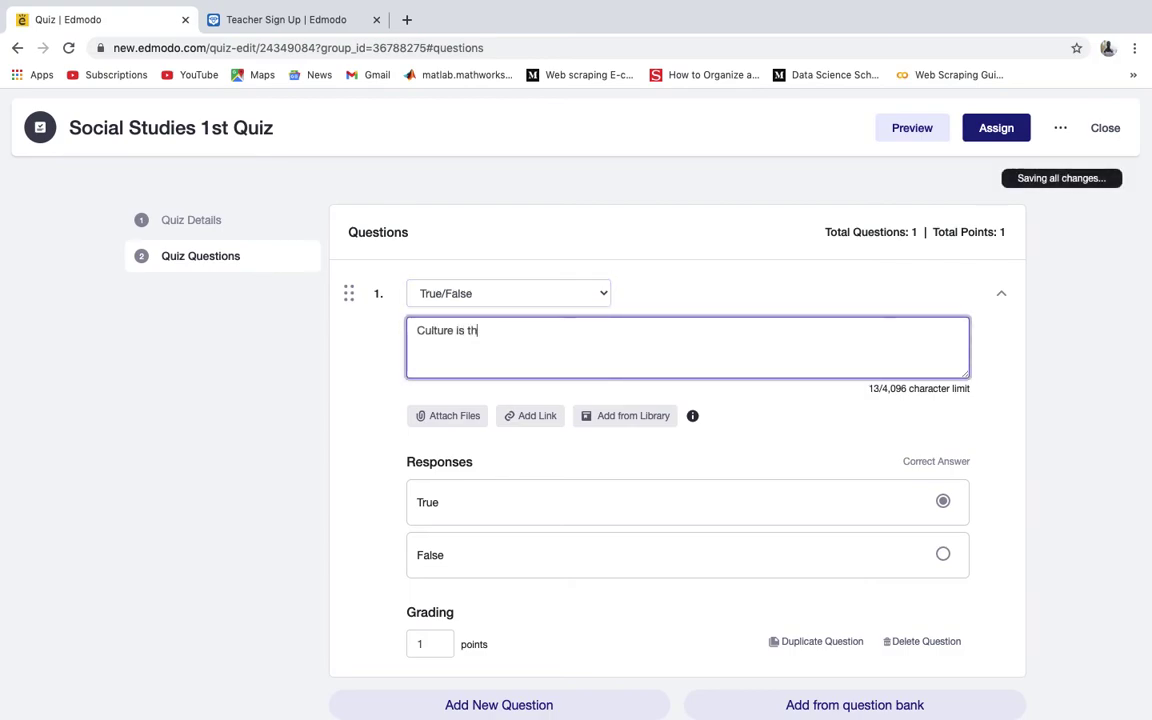
text(e way of Life)
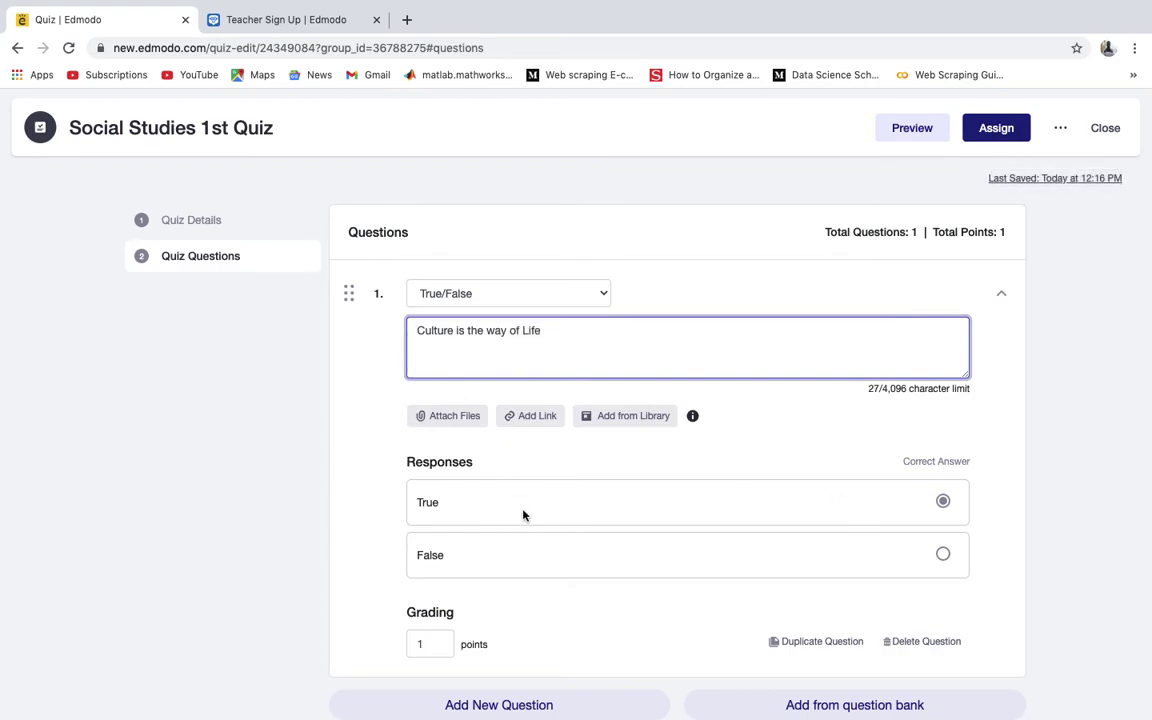
Step: Mark True as the first question's correct answer and set its grading to 5 points
click(944, 505)
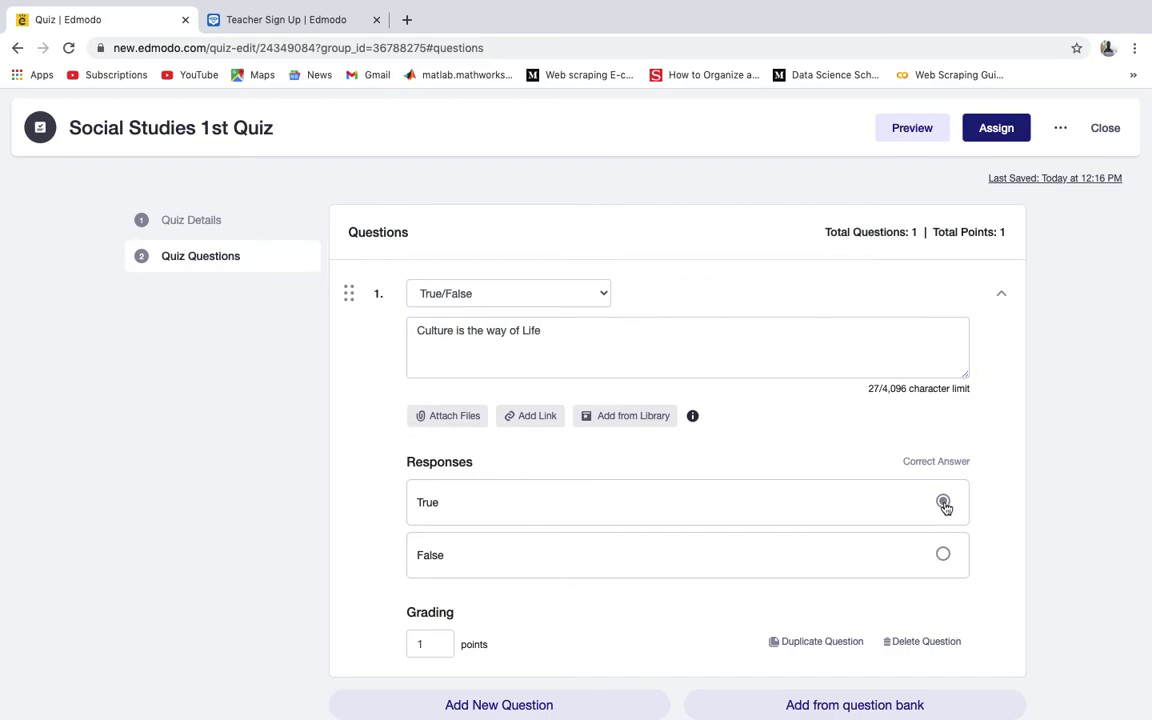
click(944, 565)
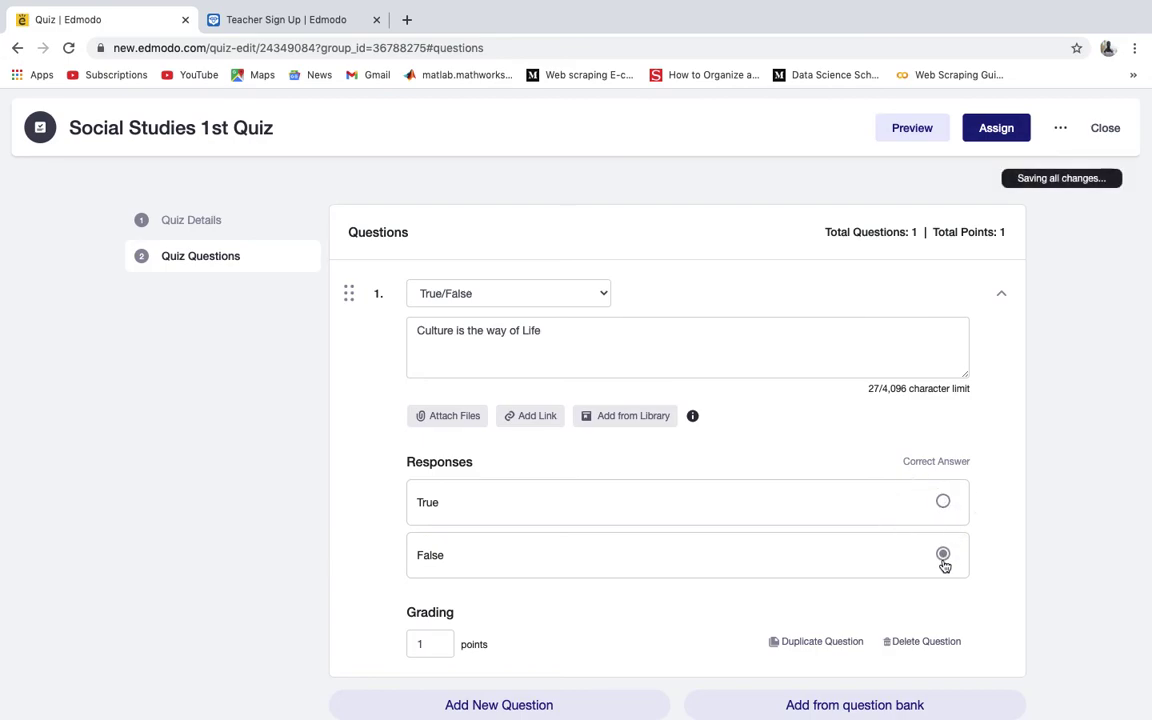
click(943, 501)
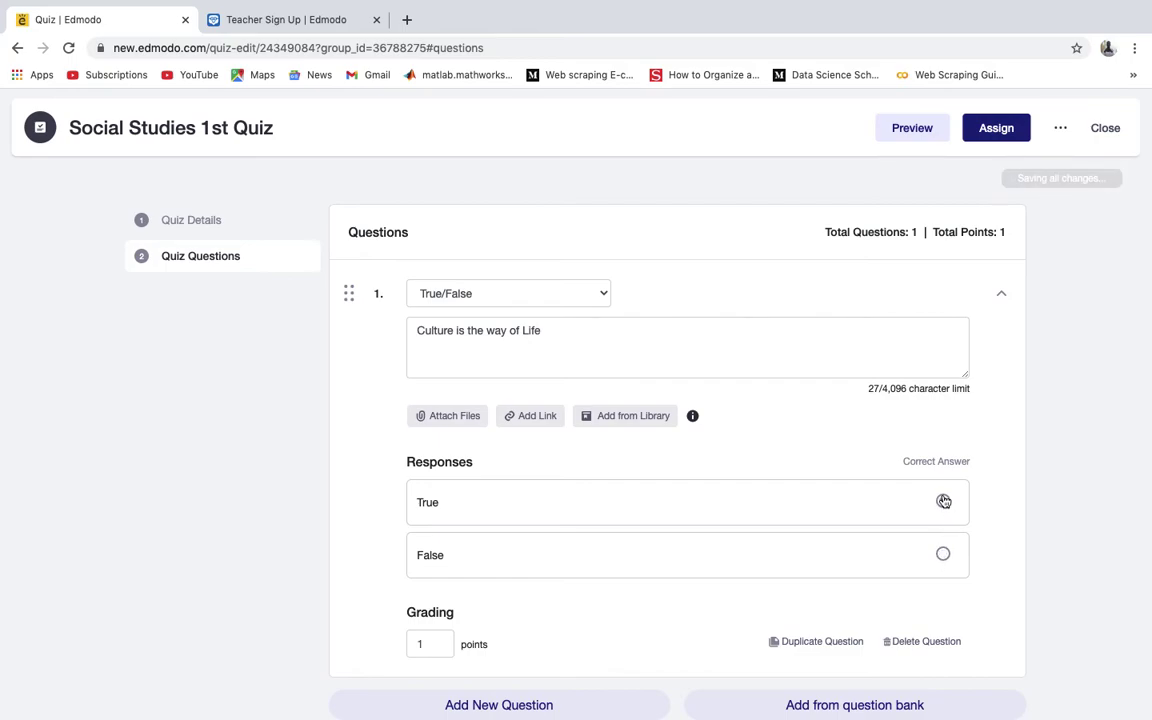
click(430, 648)
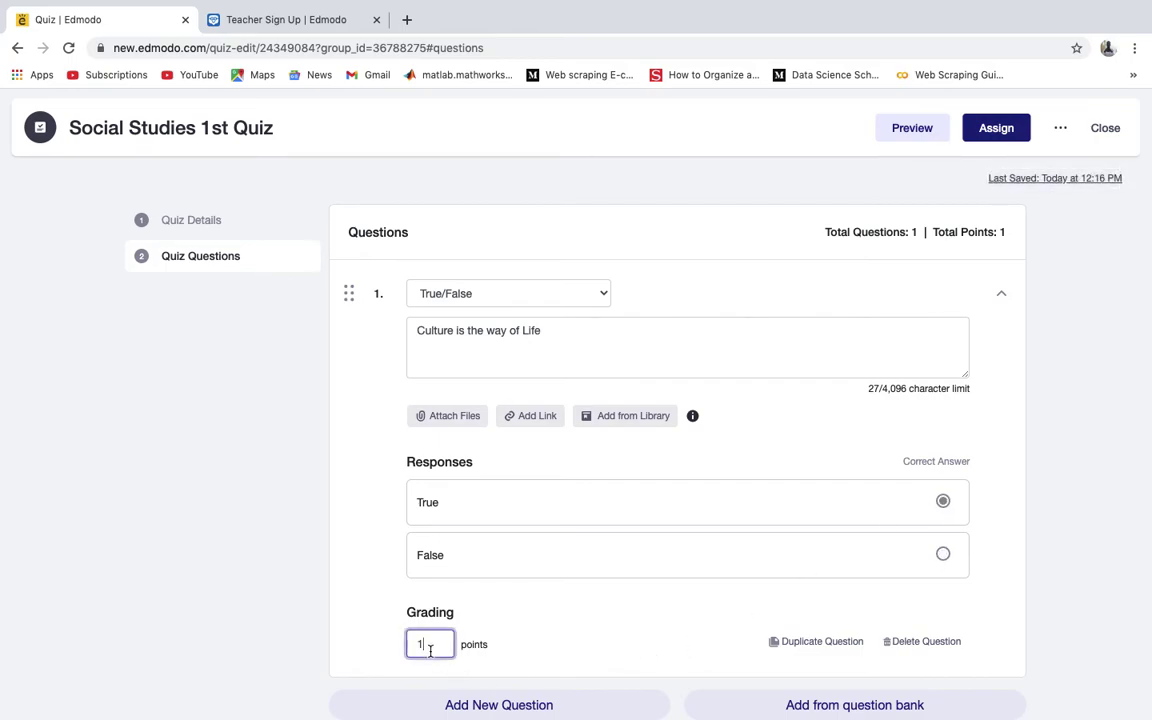
text(5)
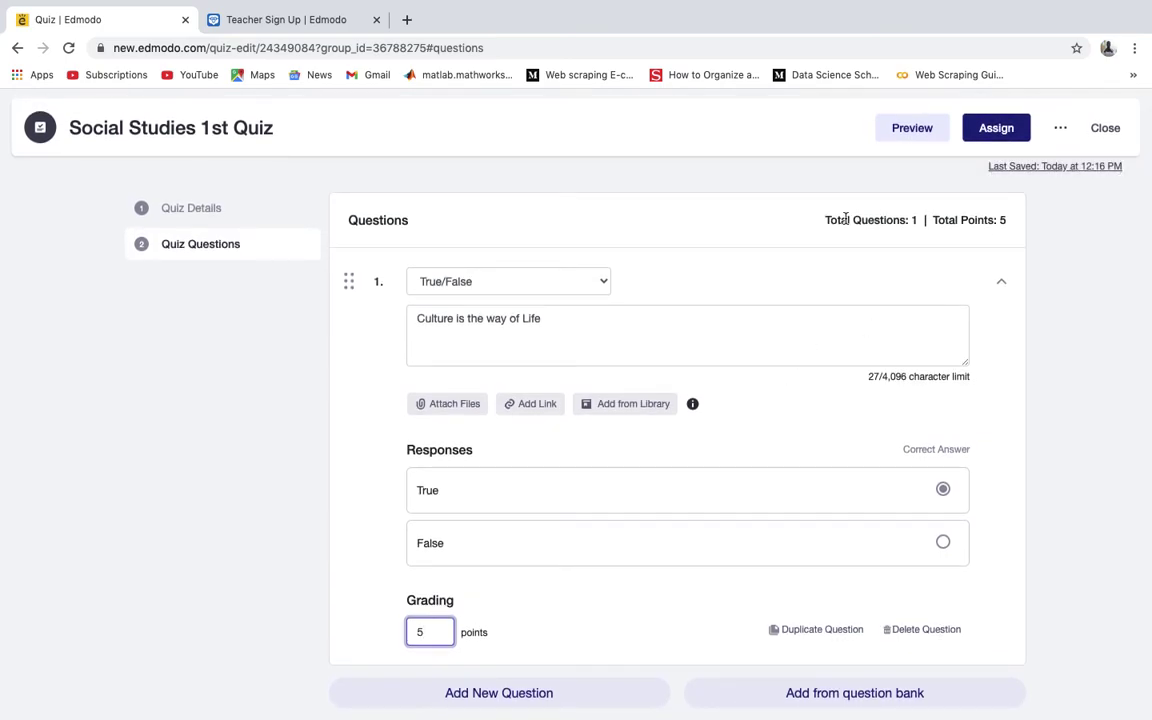
Step: Add two more questions to the quiz and change question 2 to Multiple Choice
click(471, 693)
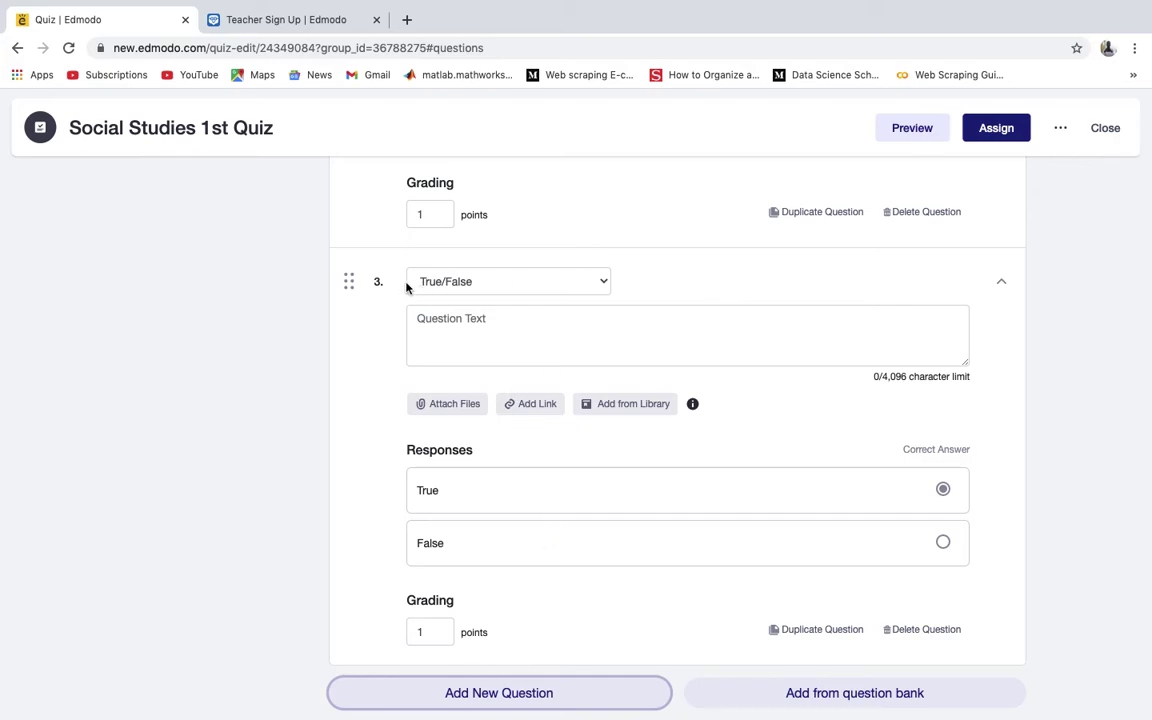
scroll(396, 288, up, 5)
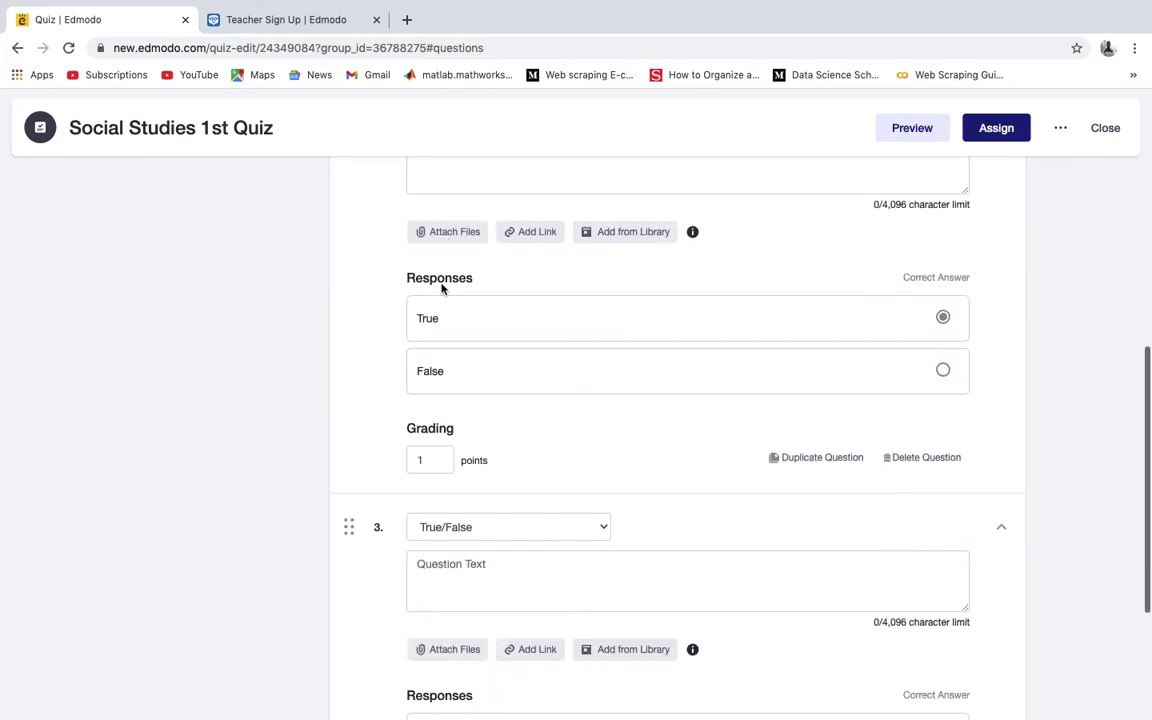
scroll(442, 289, up, 3)
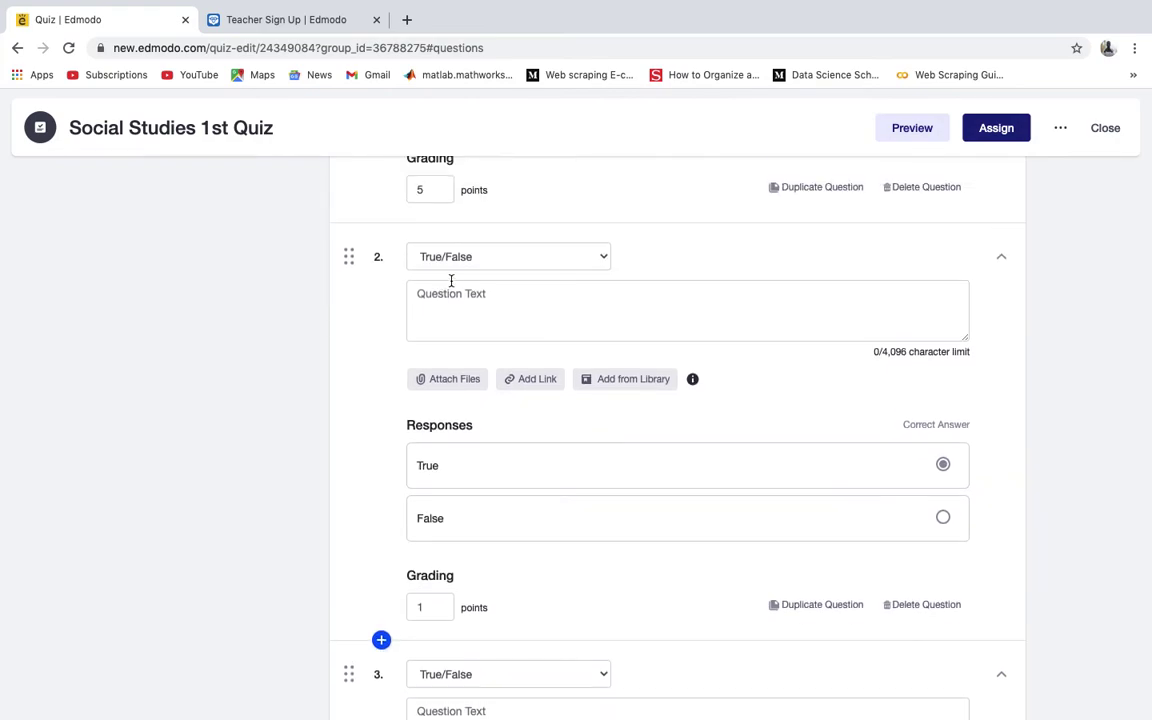
click(560, 258)
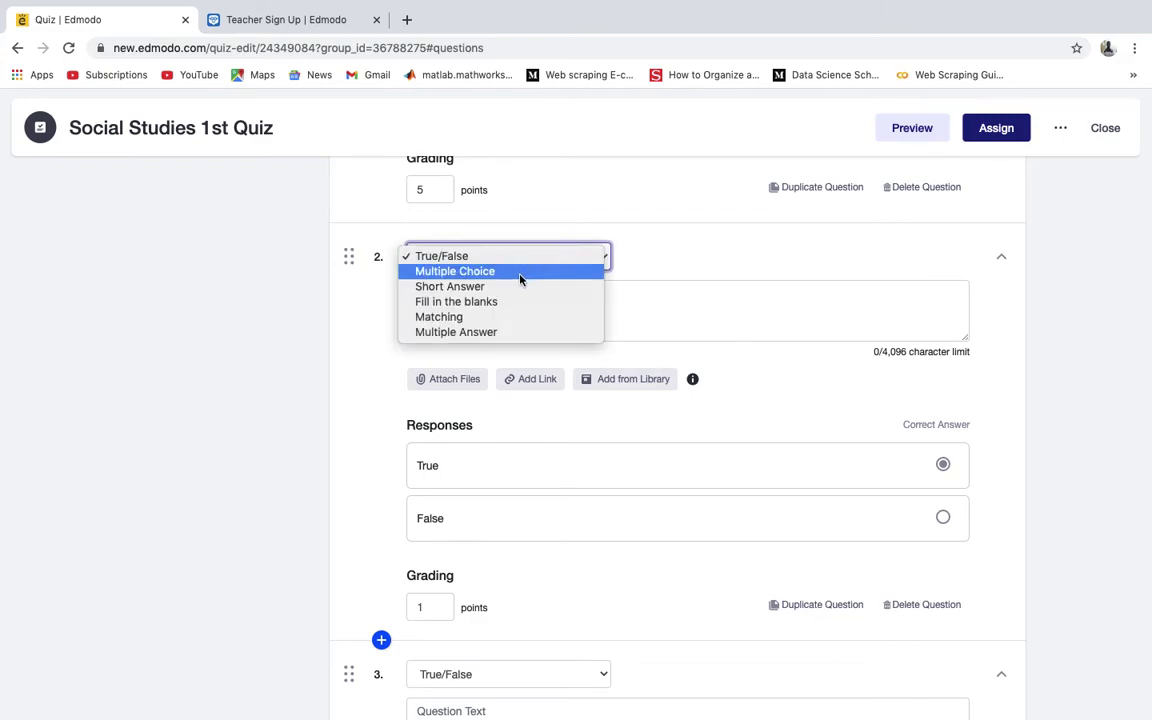
click(520, 279)
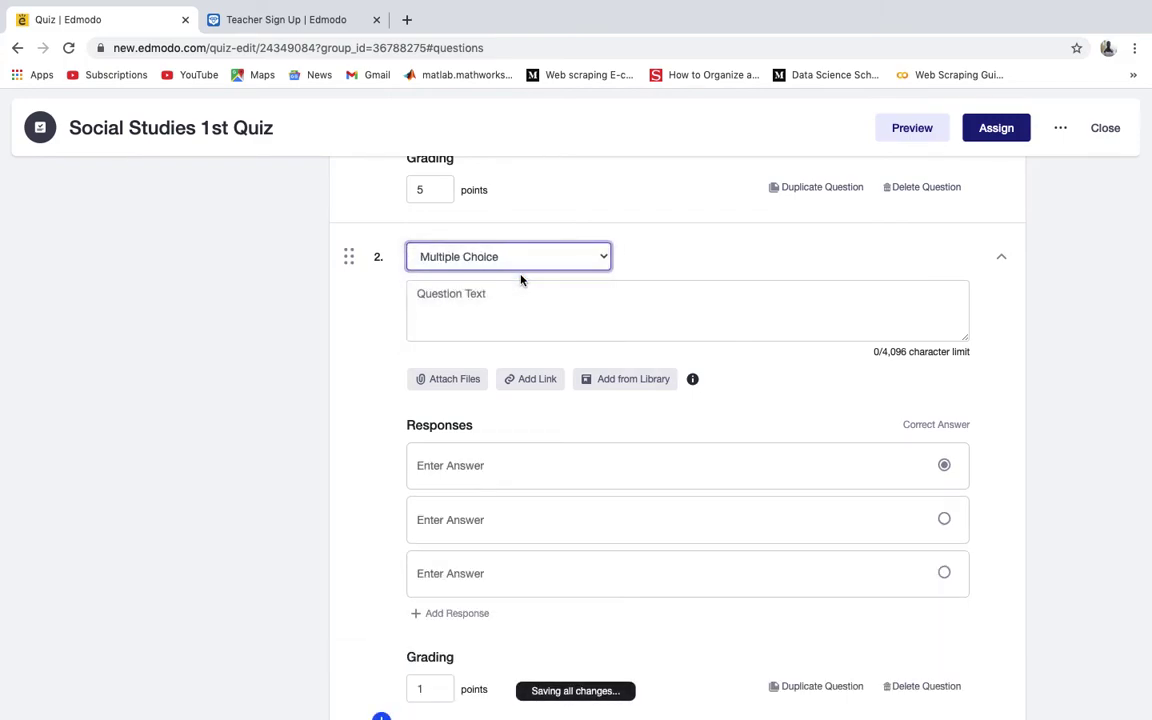
Step: Enter "The head of a country is referred to as" as the text of question 2
click(500, 297)
text(T)
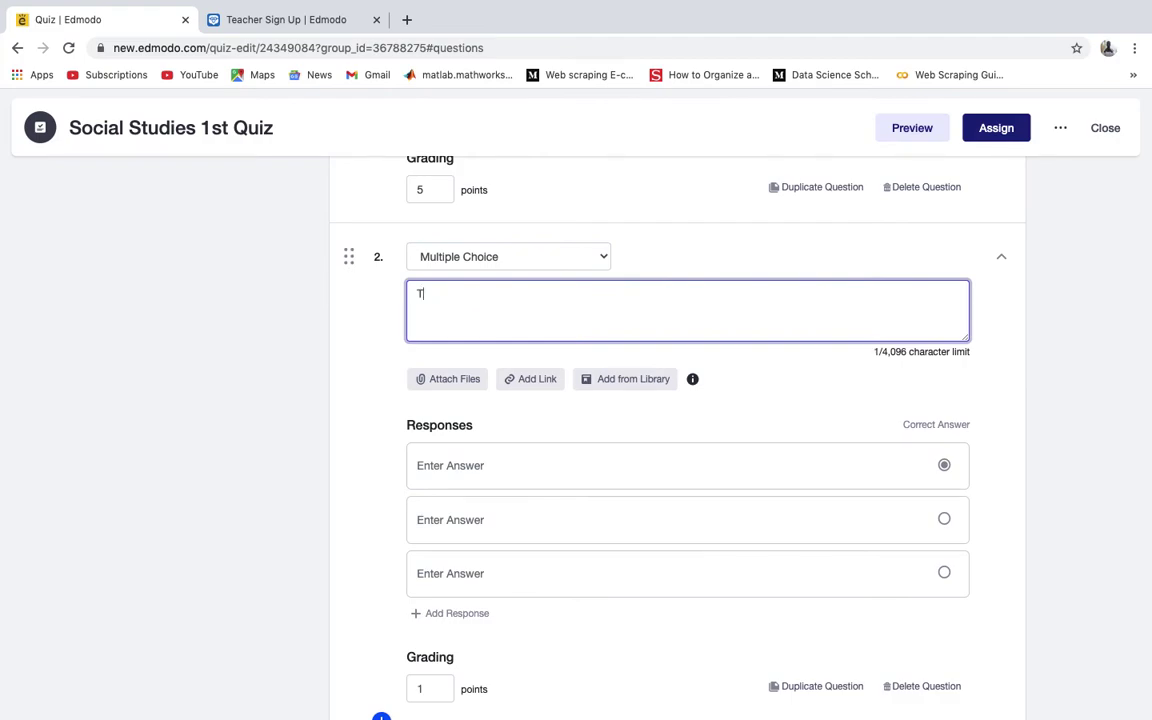
text(he head of a)
key(BackSpace)
text(f a country is referred to as)
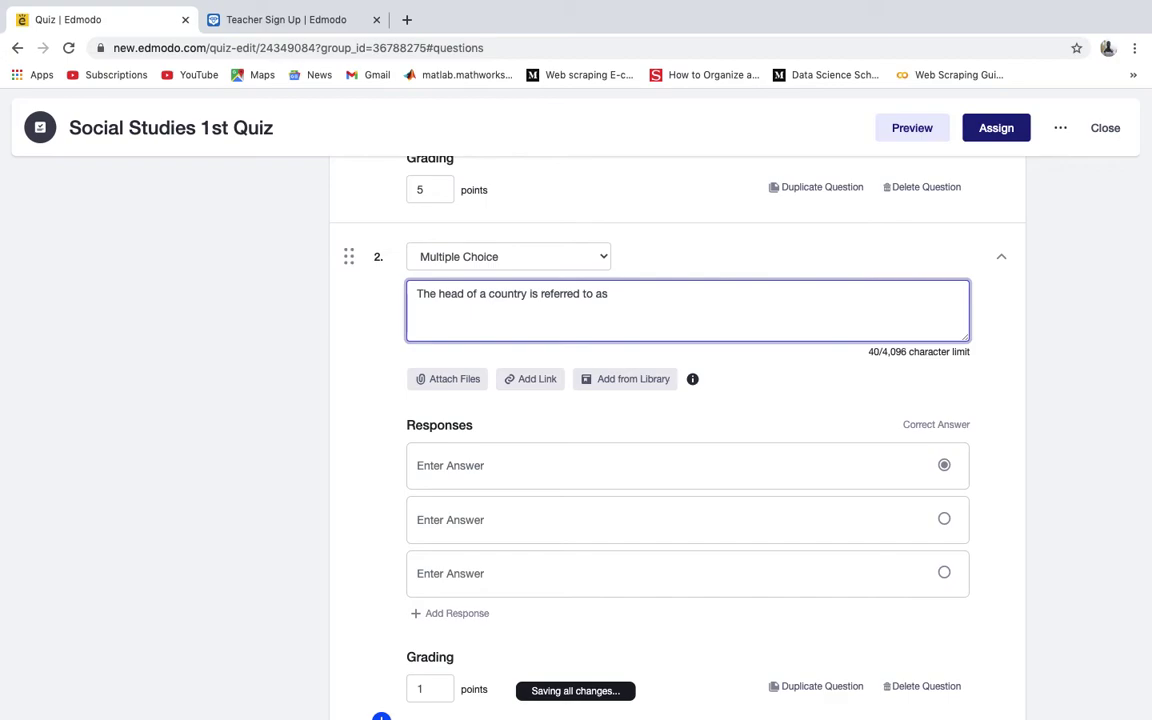
Step: Fill in question 2's responses as Governor, Senator and President, and add a fourth response, Councillor
click(477, 465)
text(Governor)
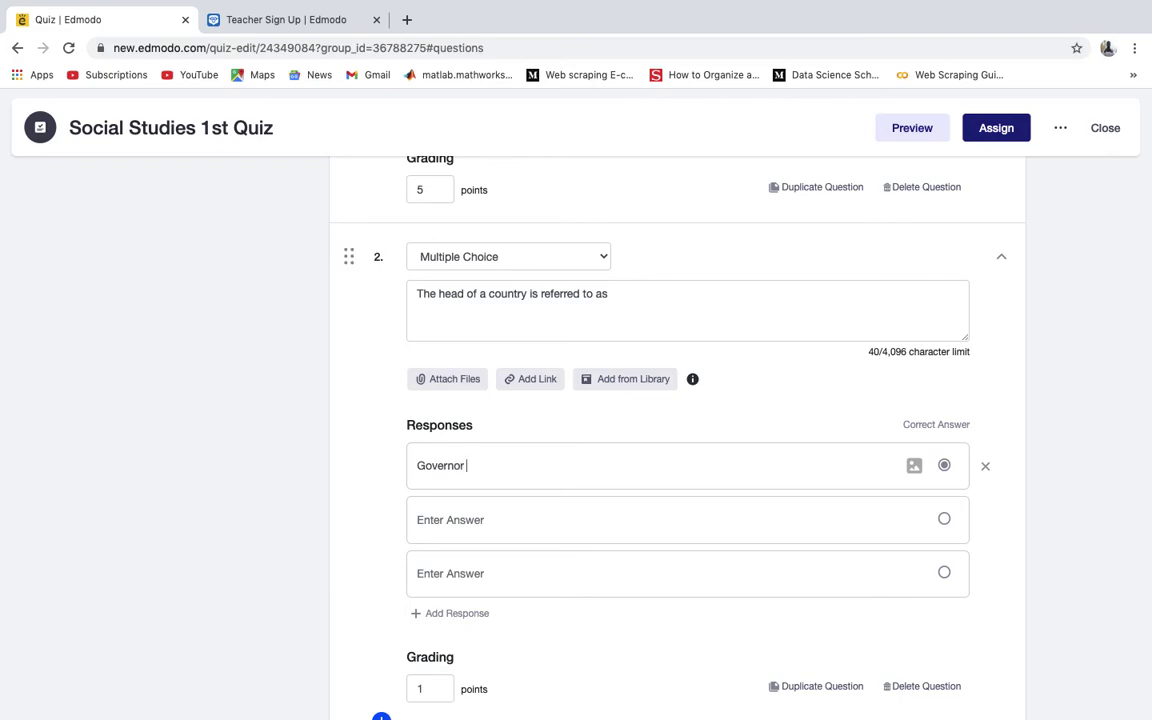
click(476, 519)
text(Senator)
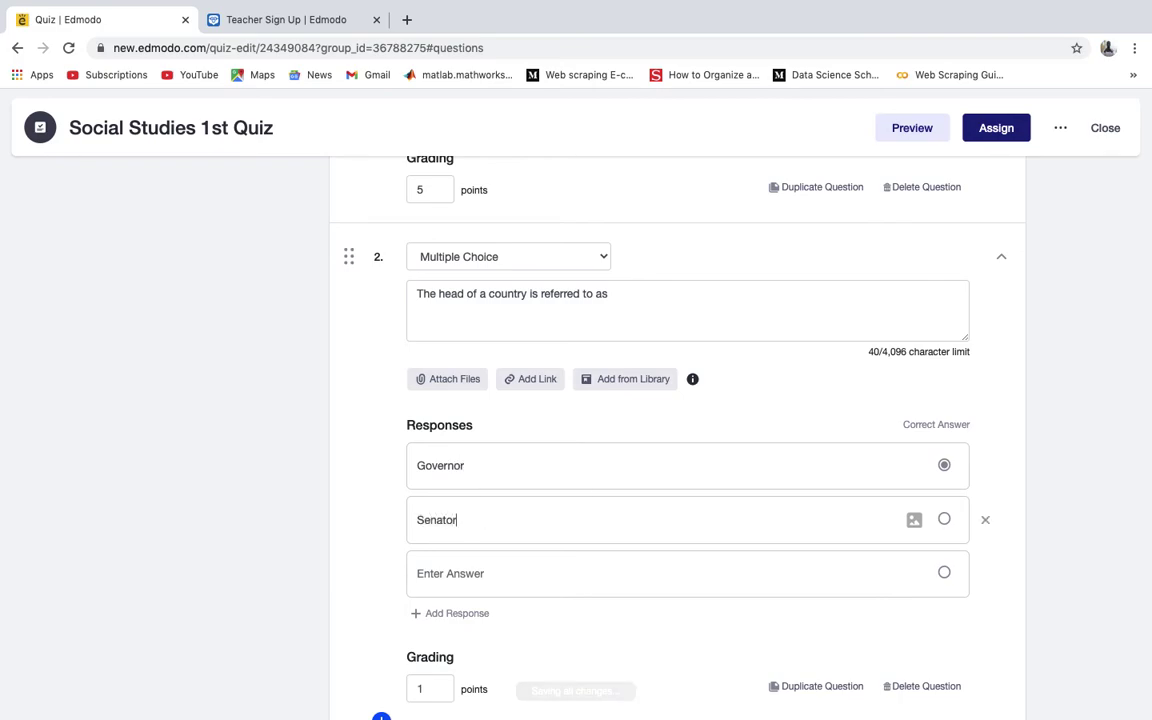
click(464, 570)
text(President)
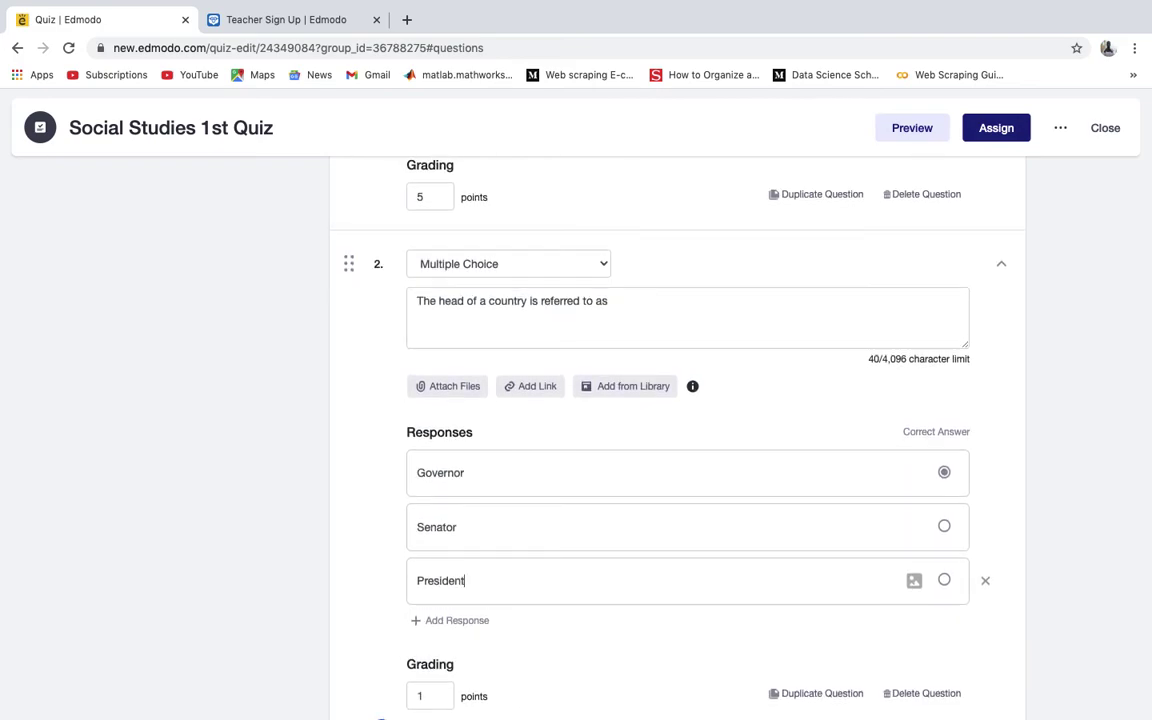
click(452, 622)
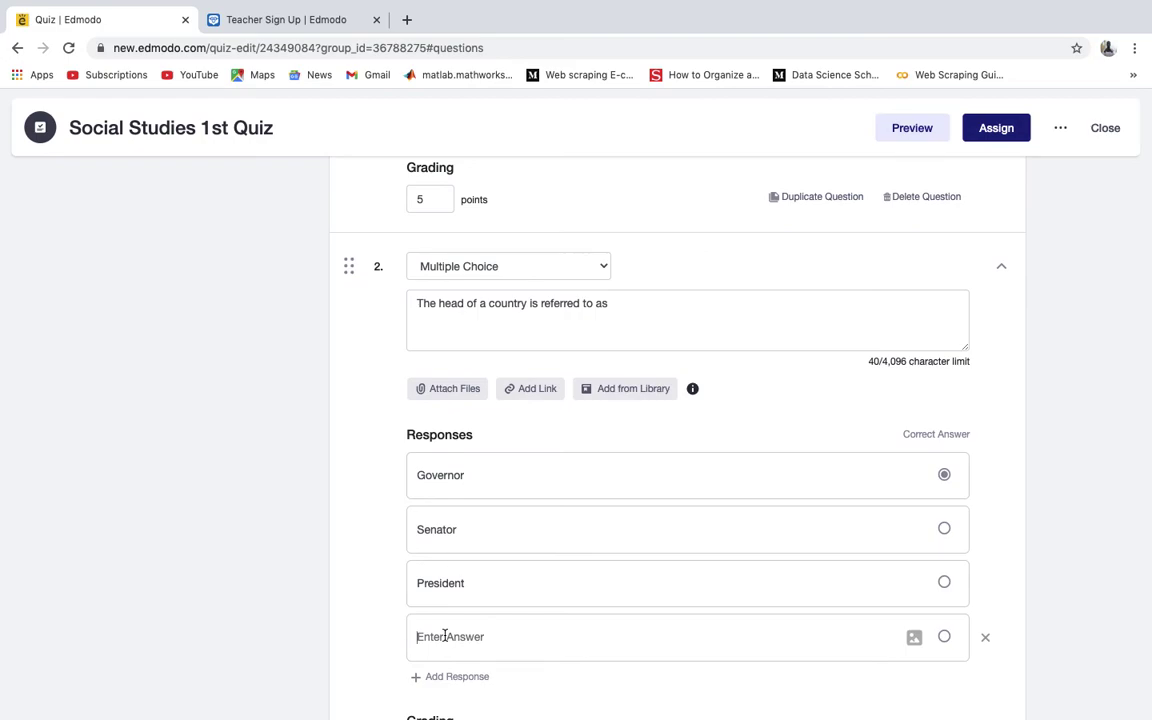
text(Councill)
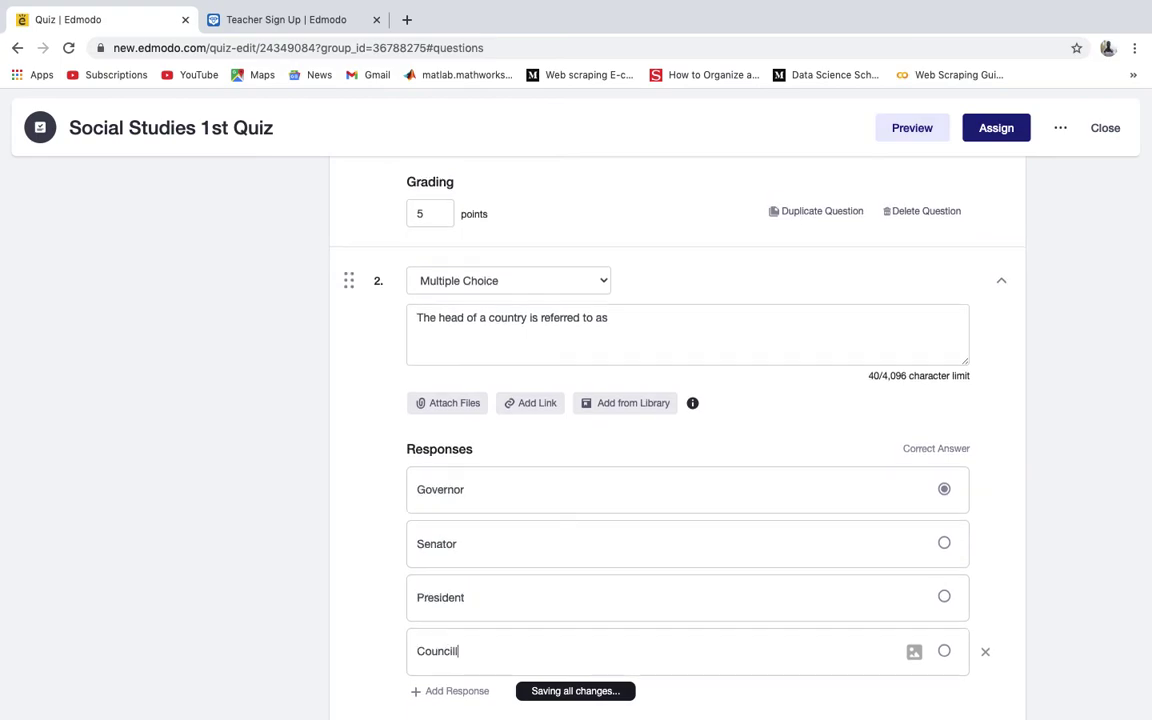
text(or)
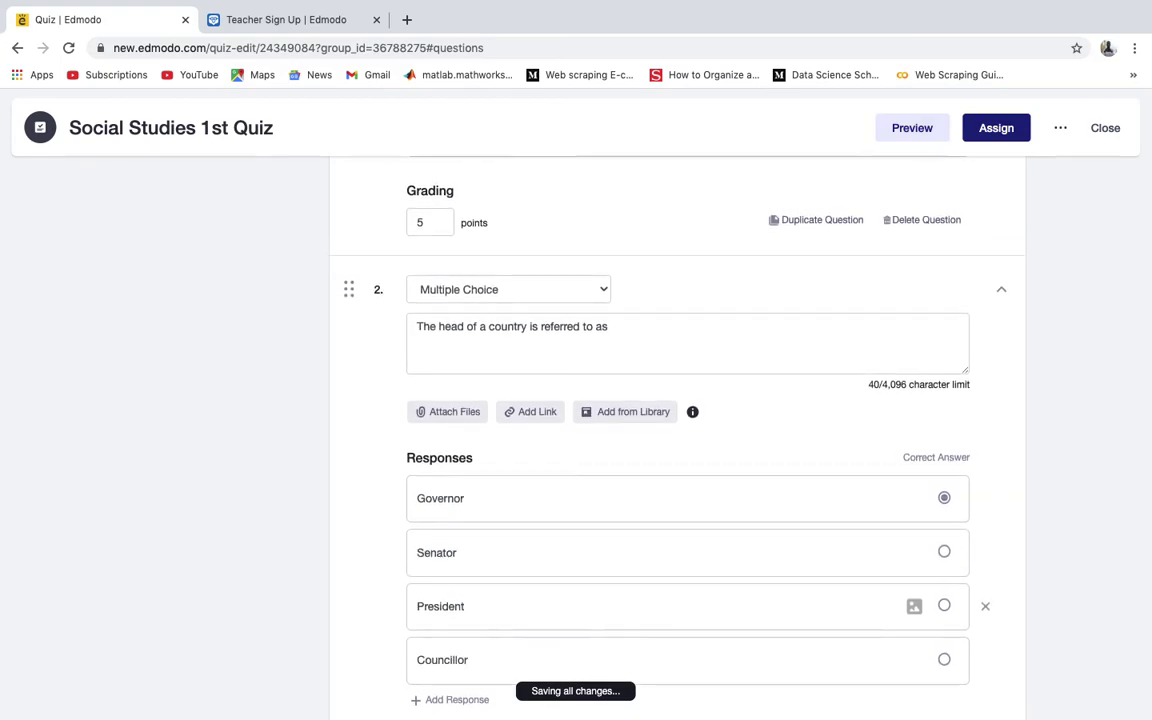
Step: Mark President as question 2's correct answer and set its grading to 5 points
scroll(680, 600, down, 3)
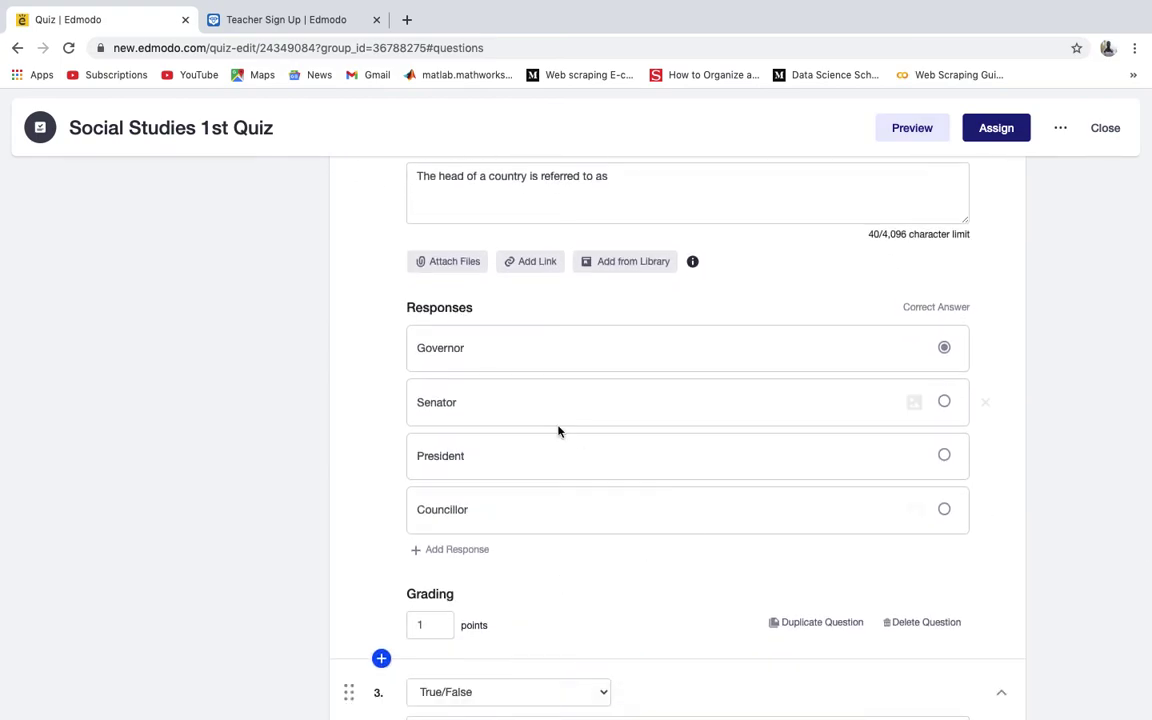
click(945, 457)
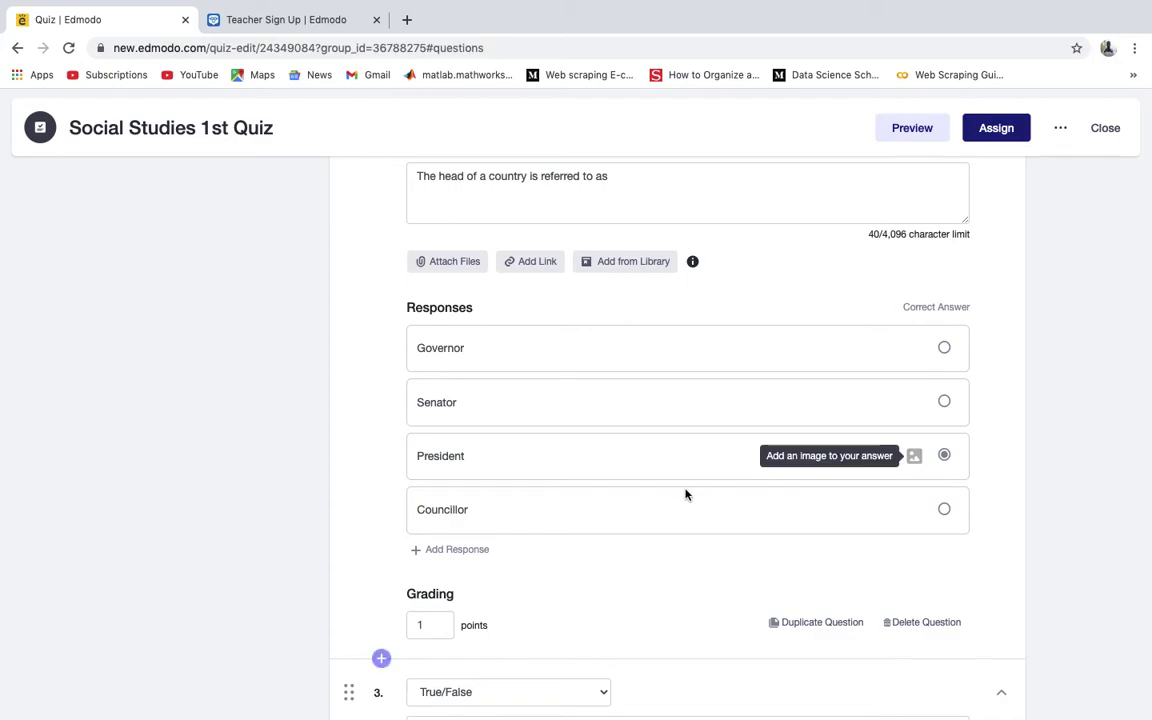
scroll(674, 437, down, 1)
click(423, 622)
text(5)
scroll(676, 420, up, 1)
scroll(676, 420, up, 10)
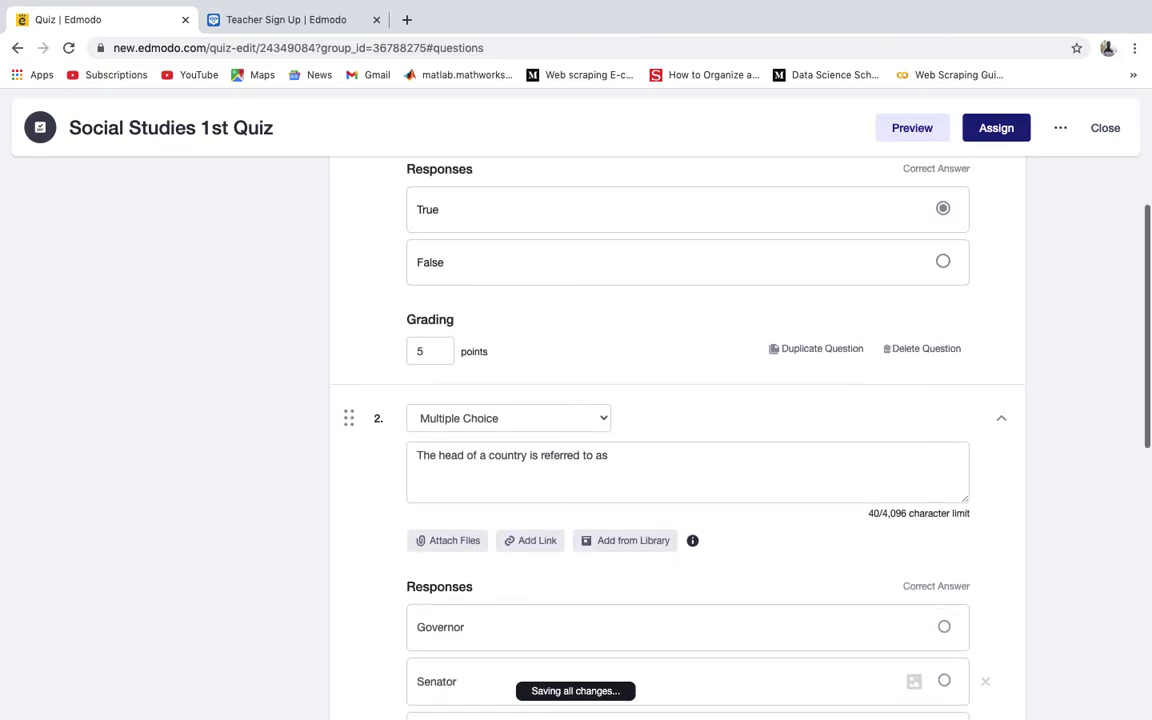
Step: Change question 3 to Short Answer with the text "The name of the American President is"
scroll(676, 420, down, 10)
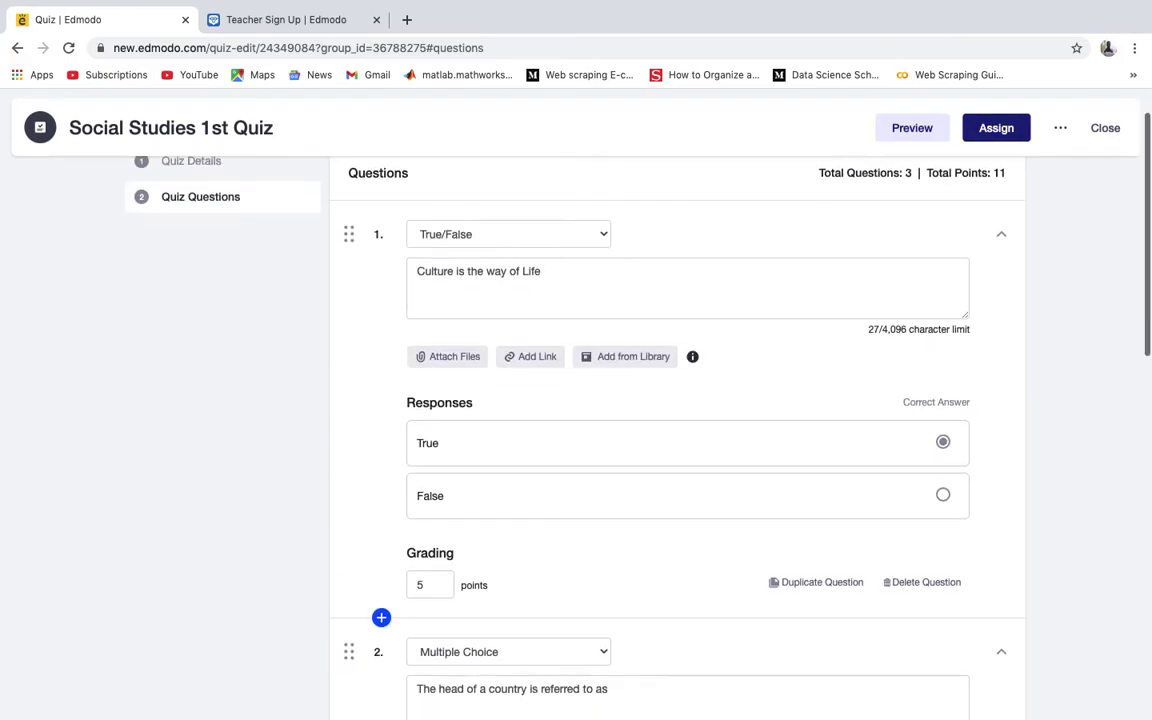
scroll(676, 420, down, 8)
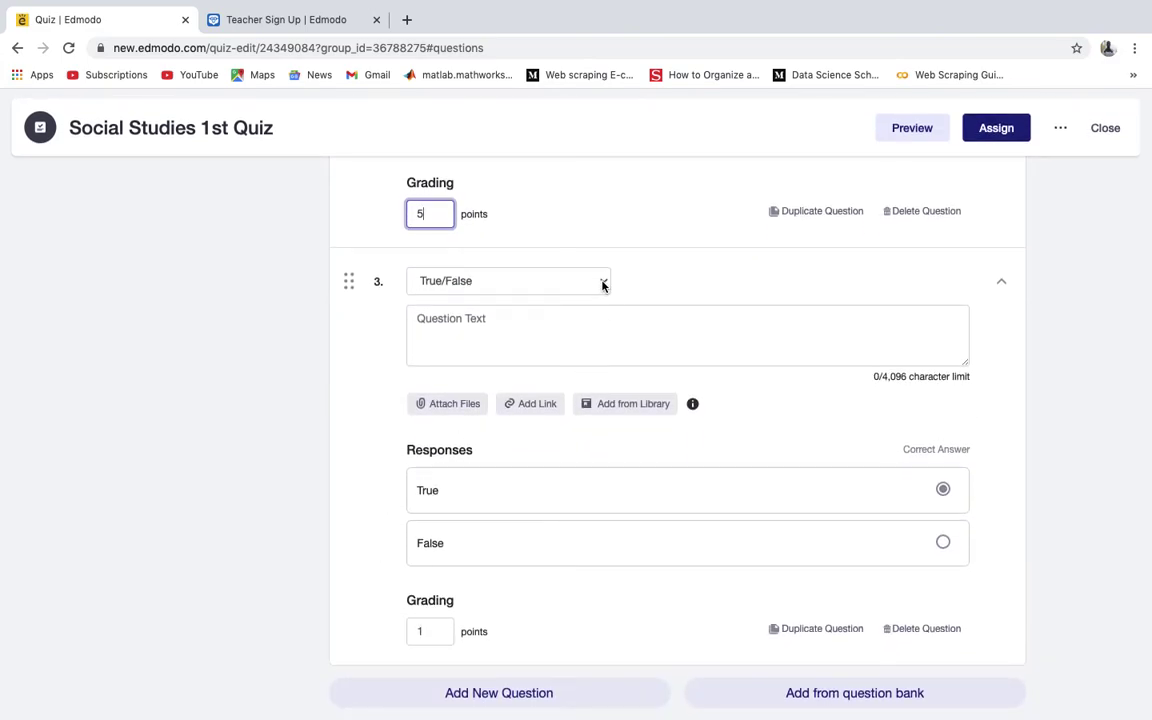
click(603, 285)
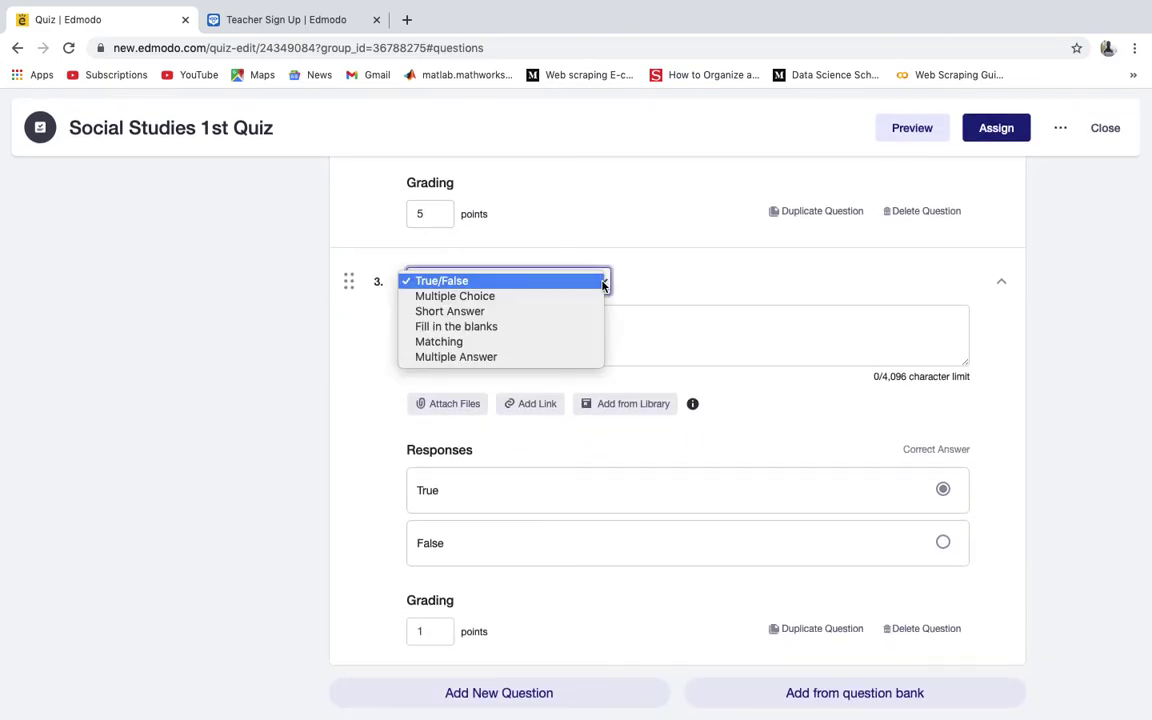
click(503, 316)
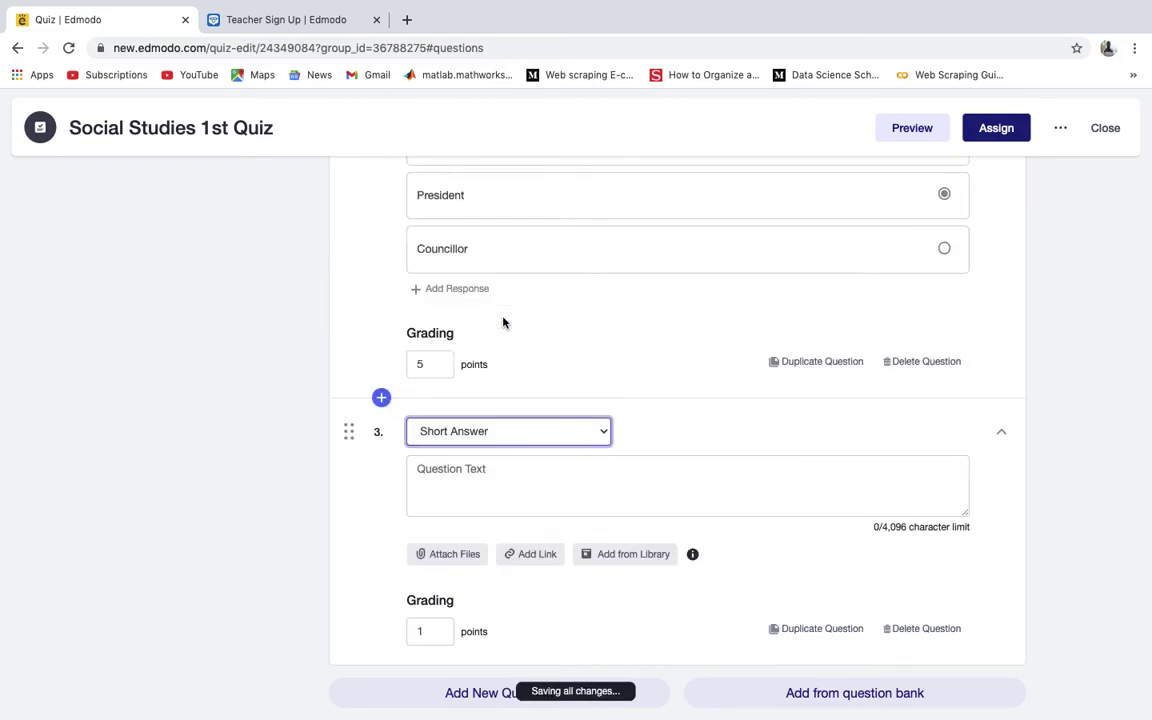
click(517, 471)
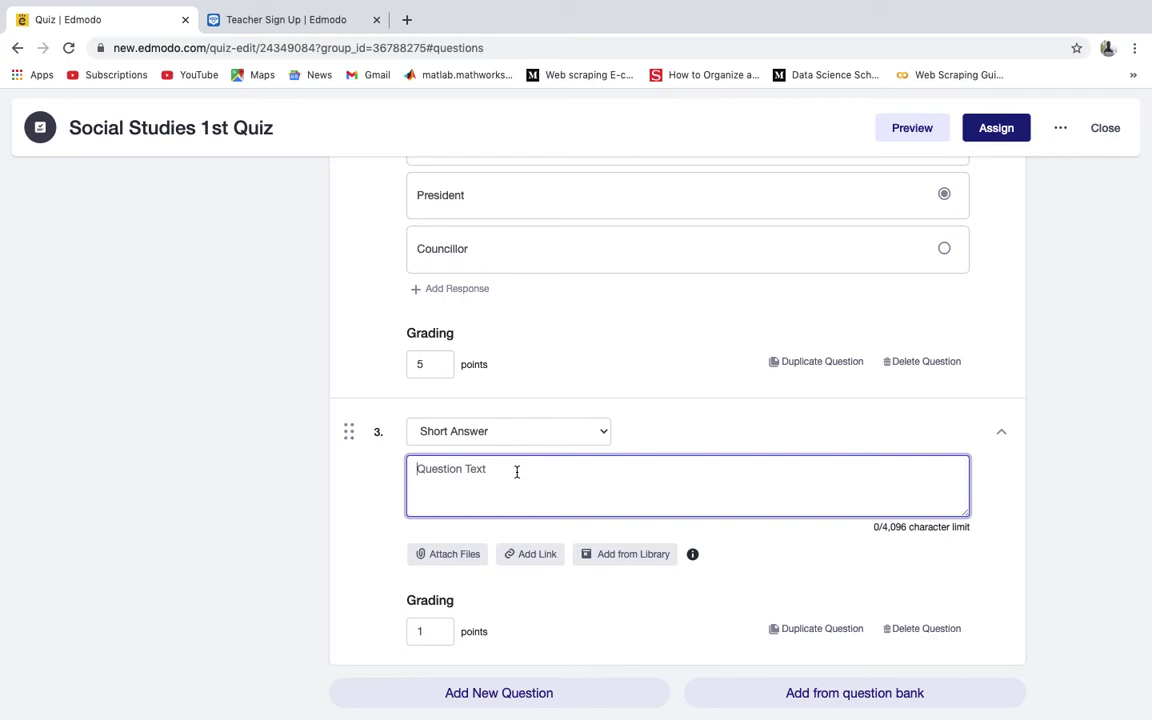
text(The name of the A)
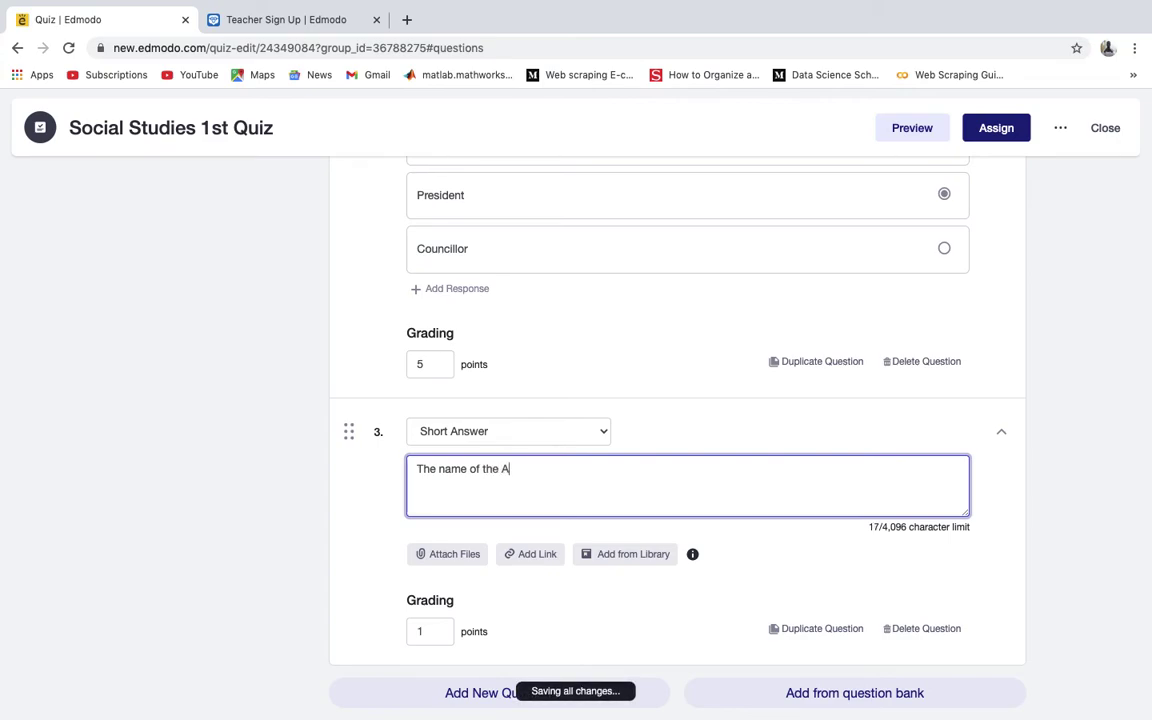
text(merican President is)
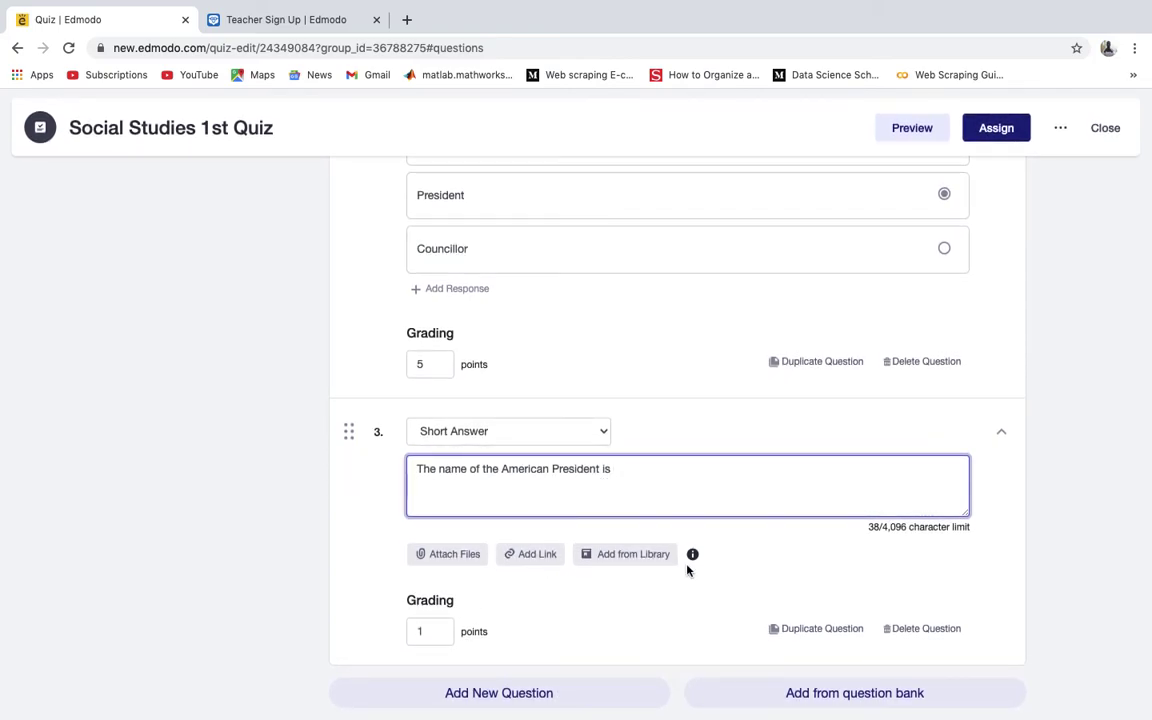
Step: Set question 3's grading to 5 points and add a fourth question to the quiz
click(424, 628)
key(BackSpace)
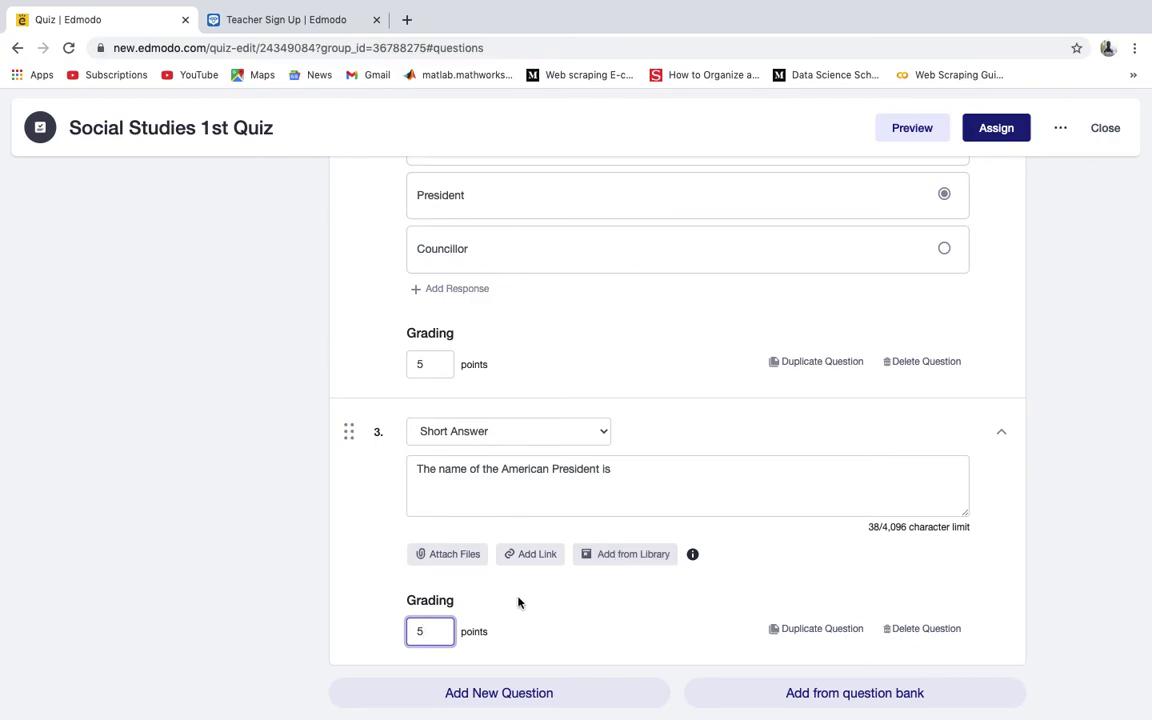
click(514, 703)
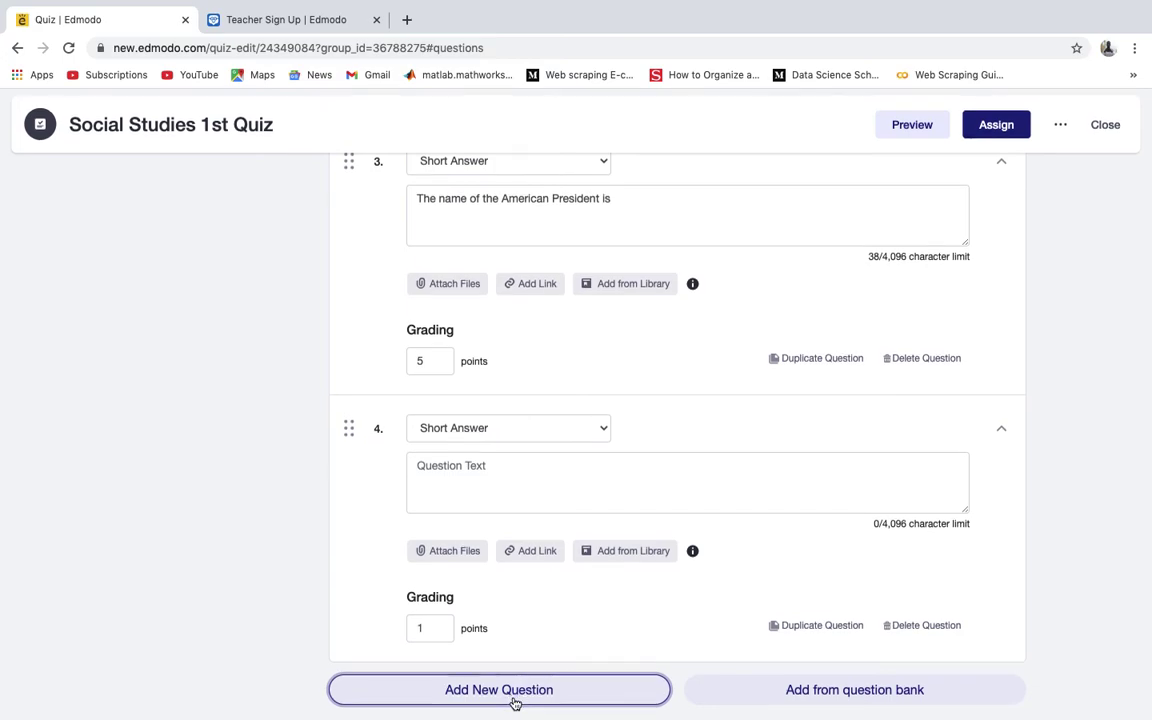
Step: Collapse questions 3, 2 and 1 so that only their summaries are displayed
scroll(633, 475, up, 1)
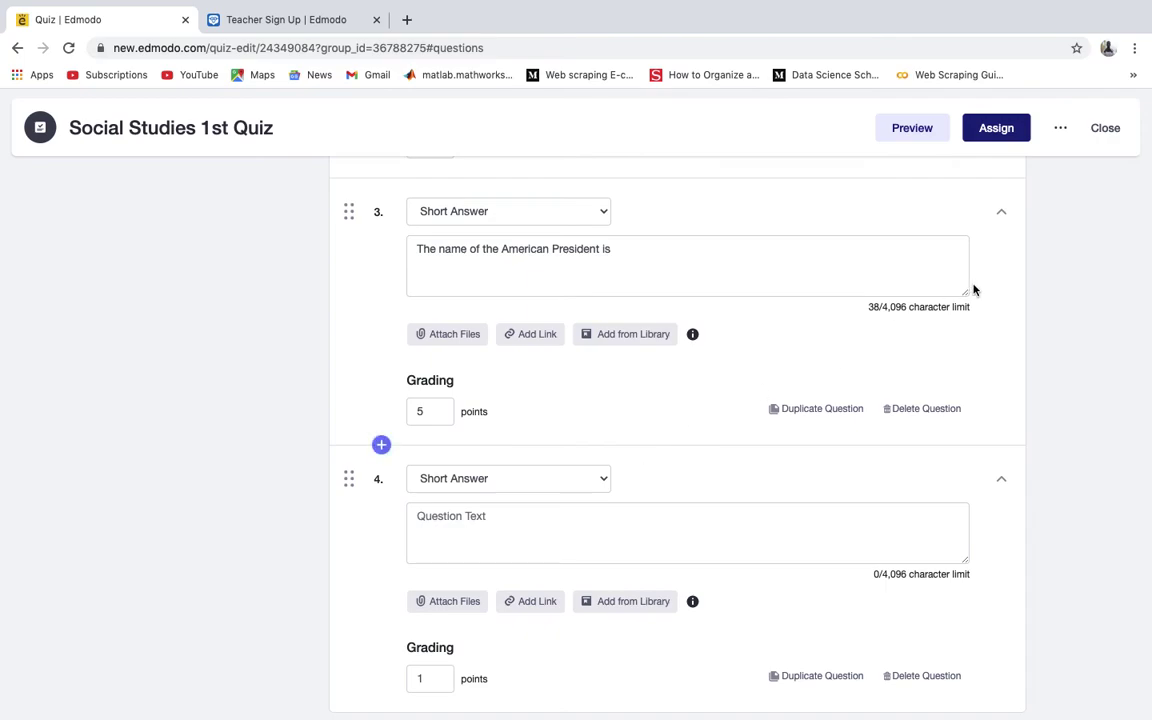
click(1002, 213)
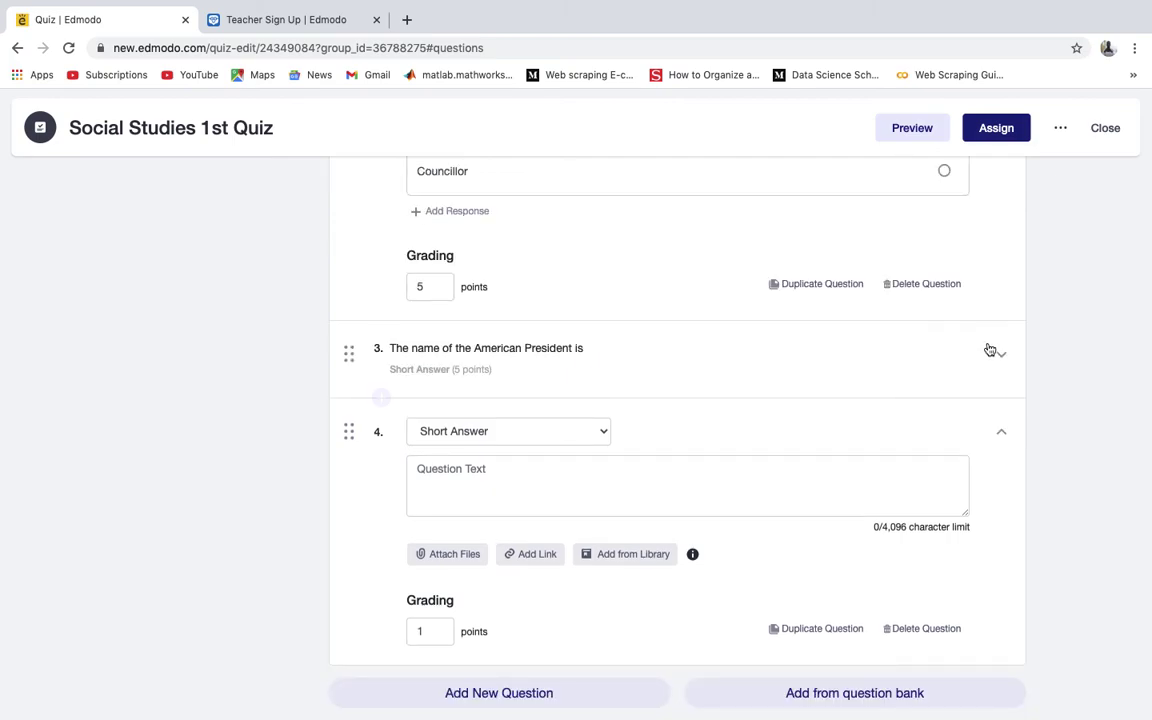
scroll(946, 468, up, 1)
scroll(946, 468, up, 1)
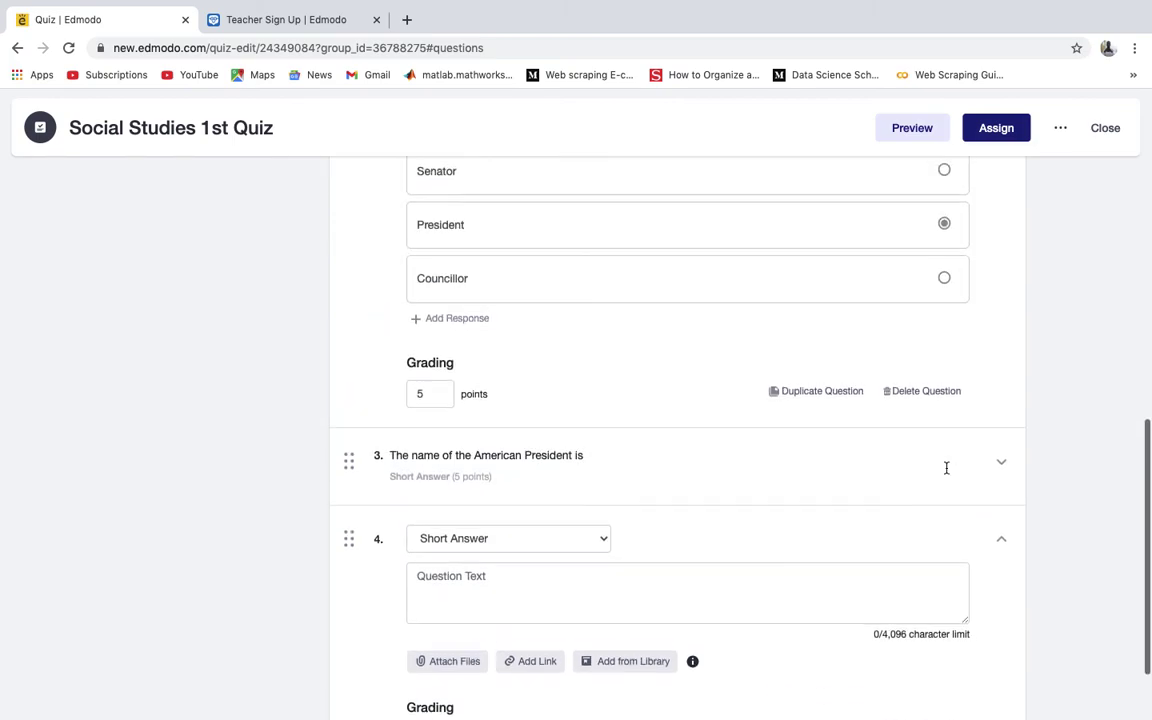
scroll(946, 470, up, 2)
scroll(948, 474, up, 1)
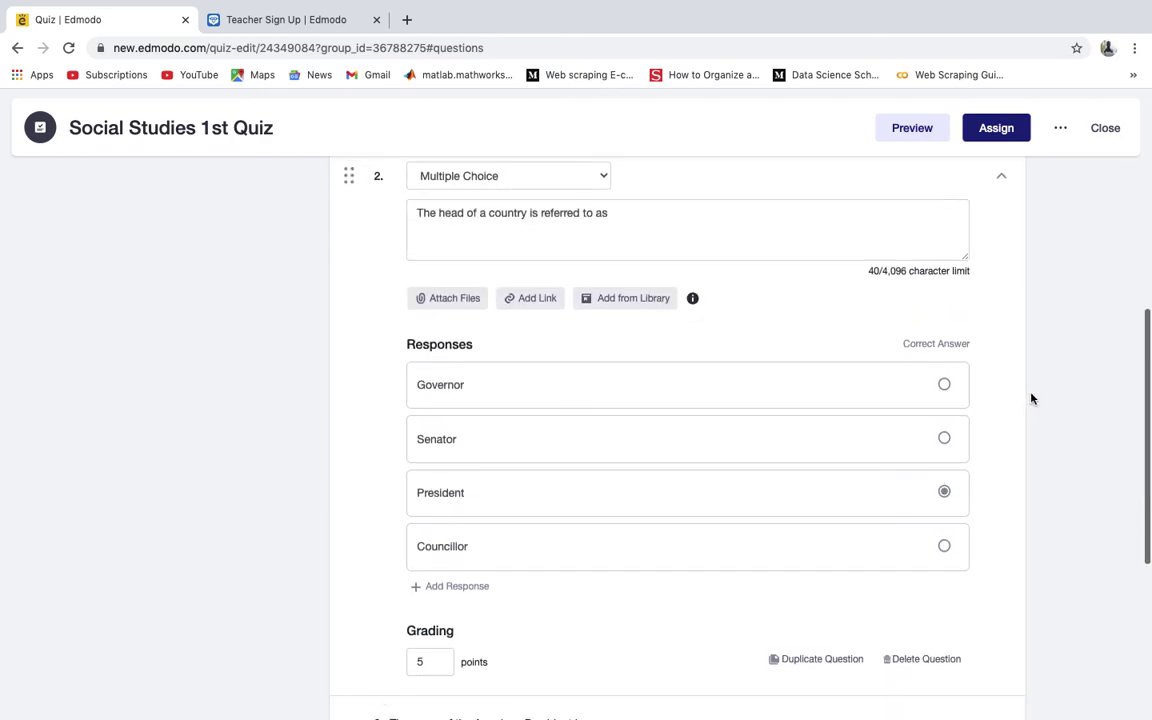
click(1003, 177)
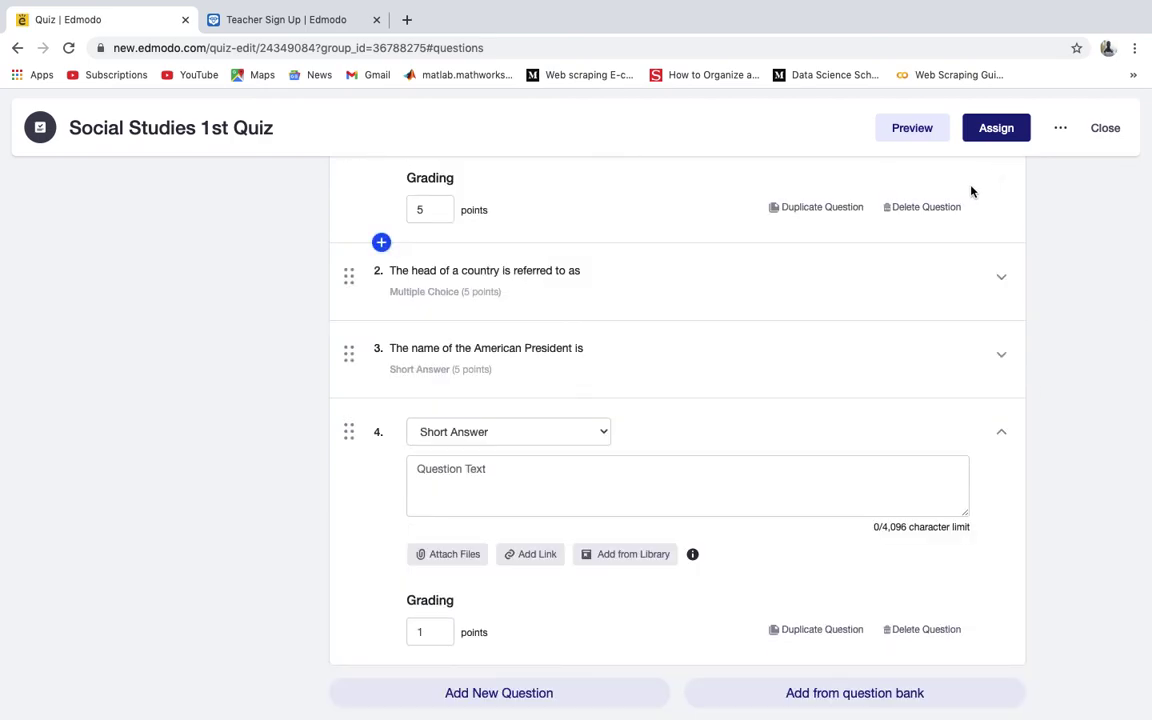
scroll(969, 188, up, 4)
scroll(977, 222, up, 1)
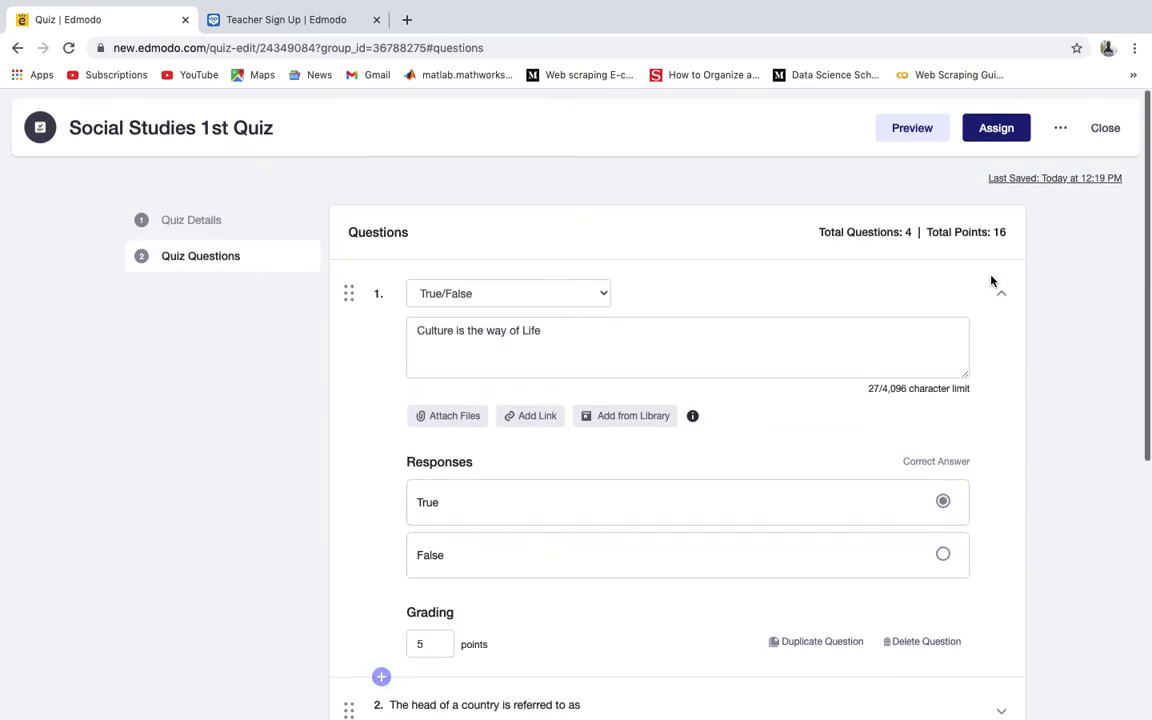
click(1002, 292)
scroll(879, 388, down, 1)
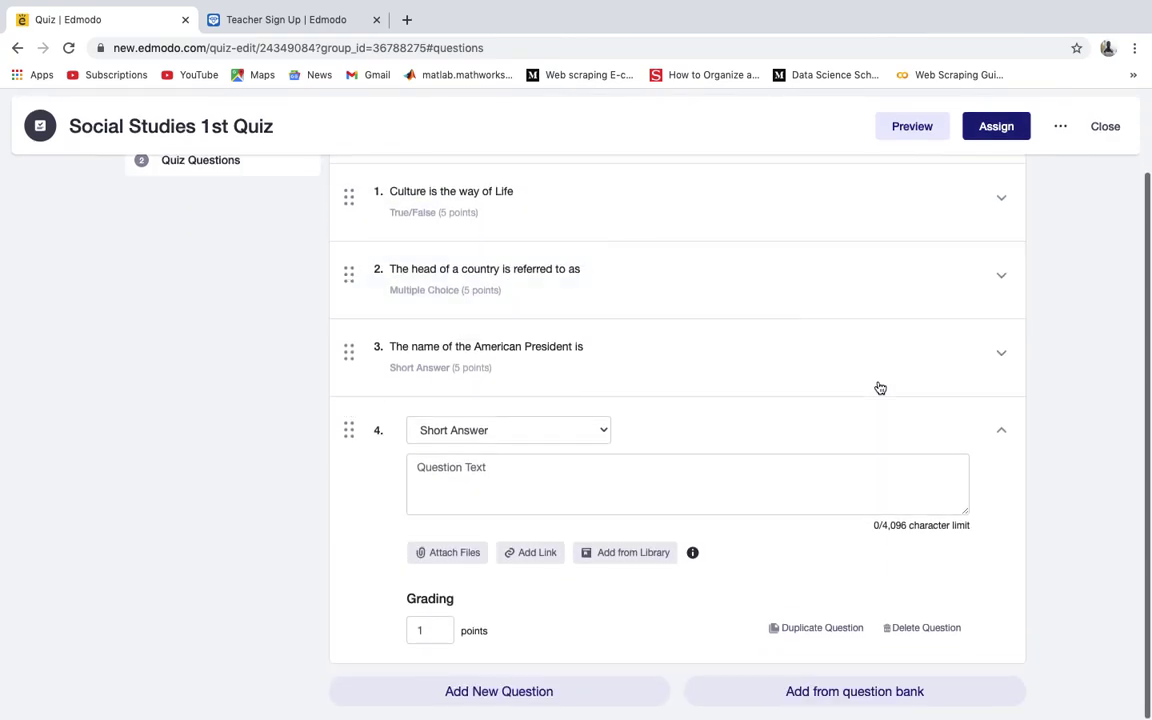
Step: Clear question 4's grading points and look through the available question types without changing the type
click(430, 631)
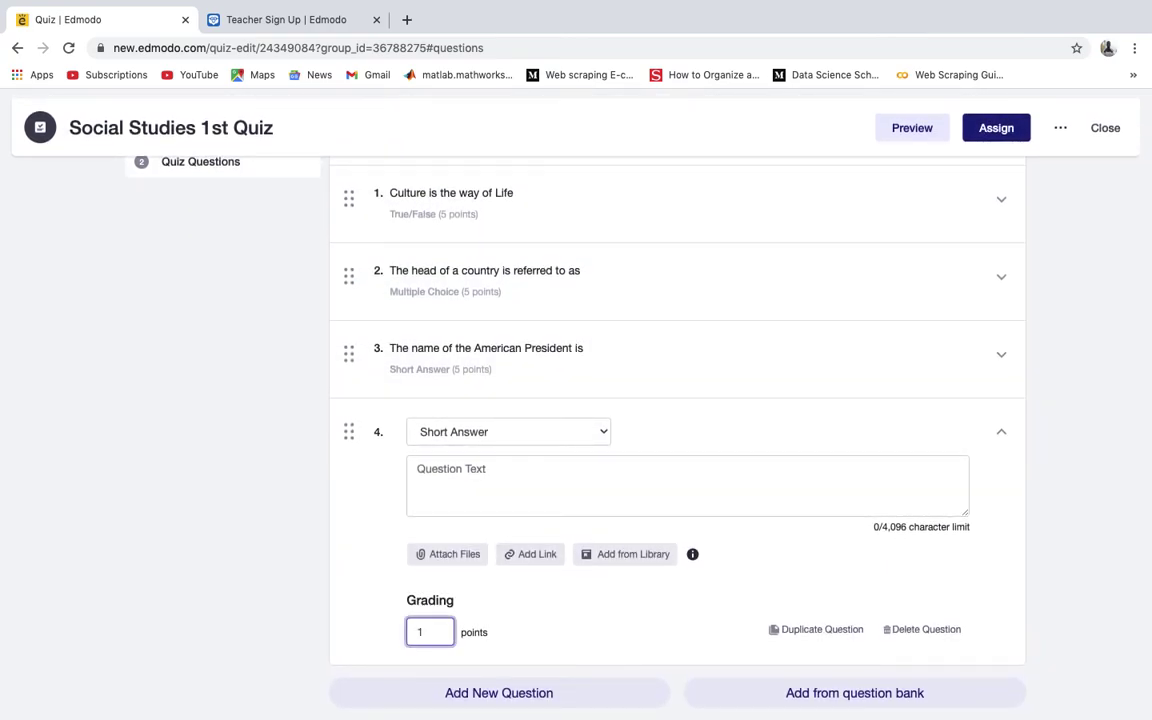
click(603, 441)
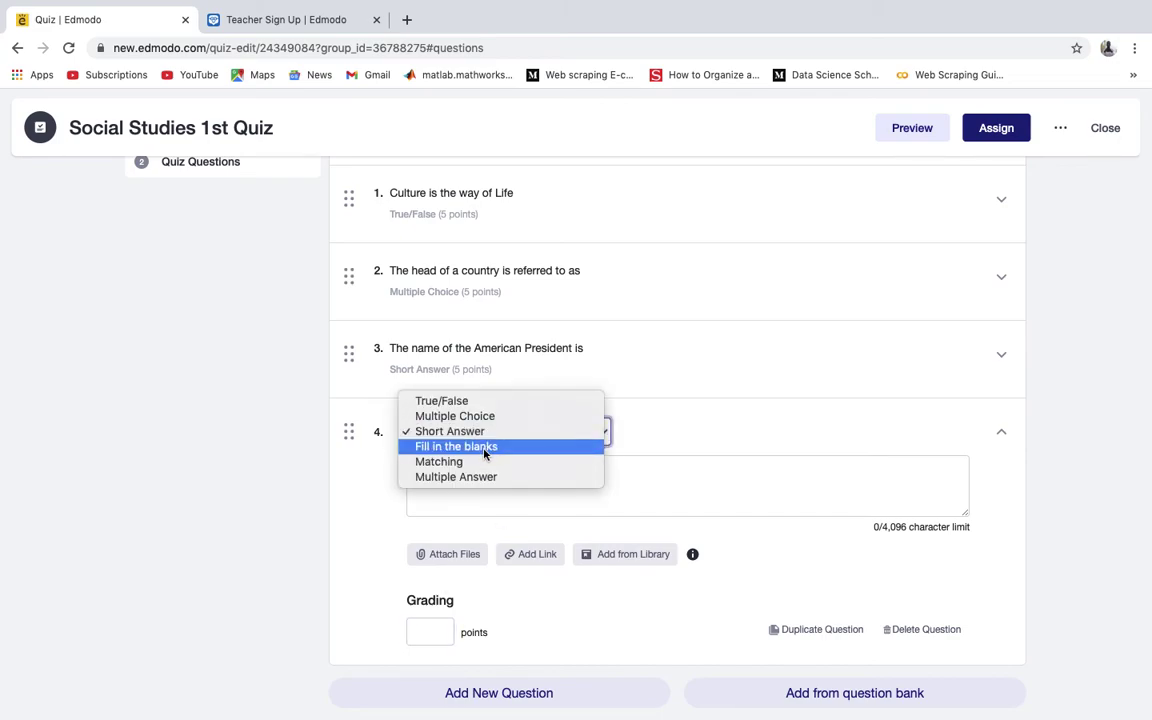
click(359, 478)
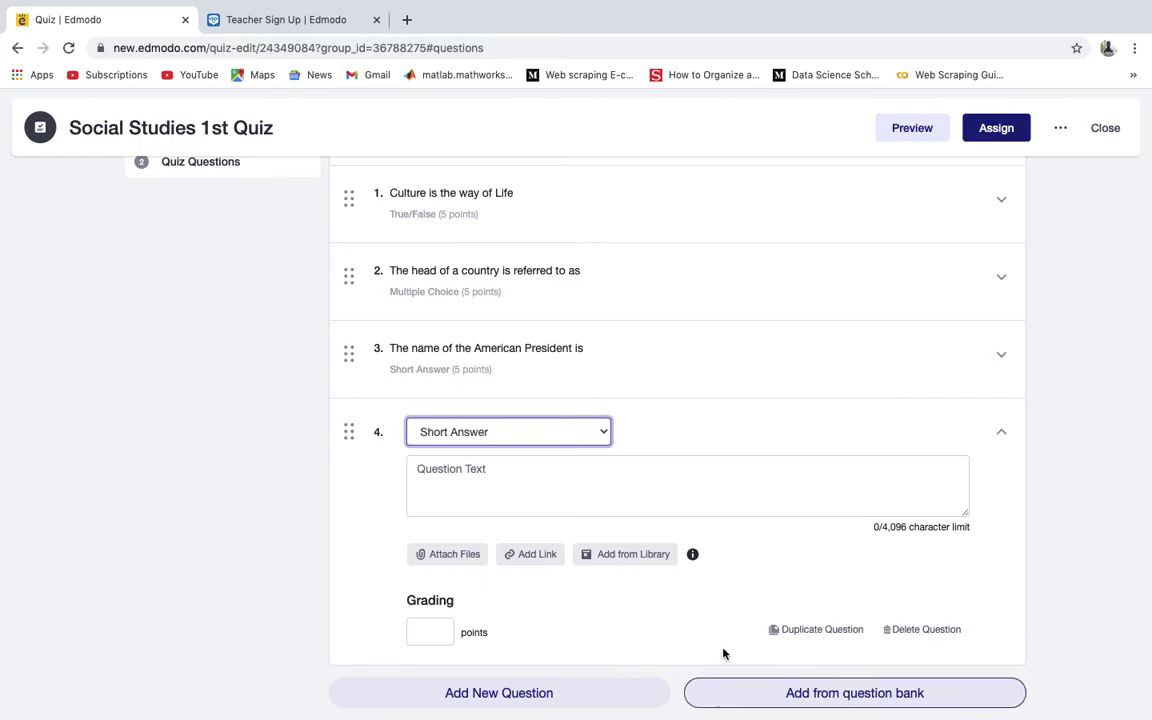
Step: Open the question bank to check for stored questions, and close it without adding any
click(817, 703)
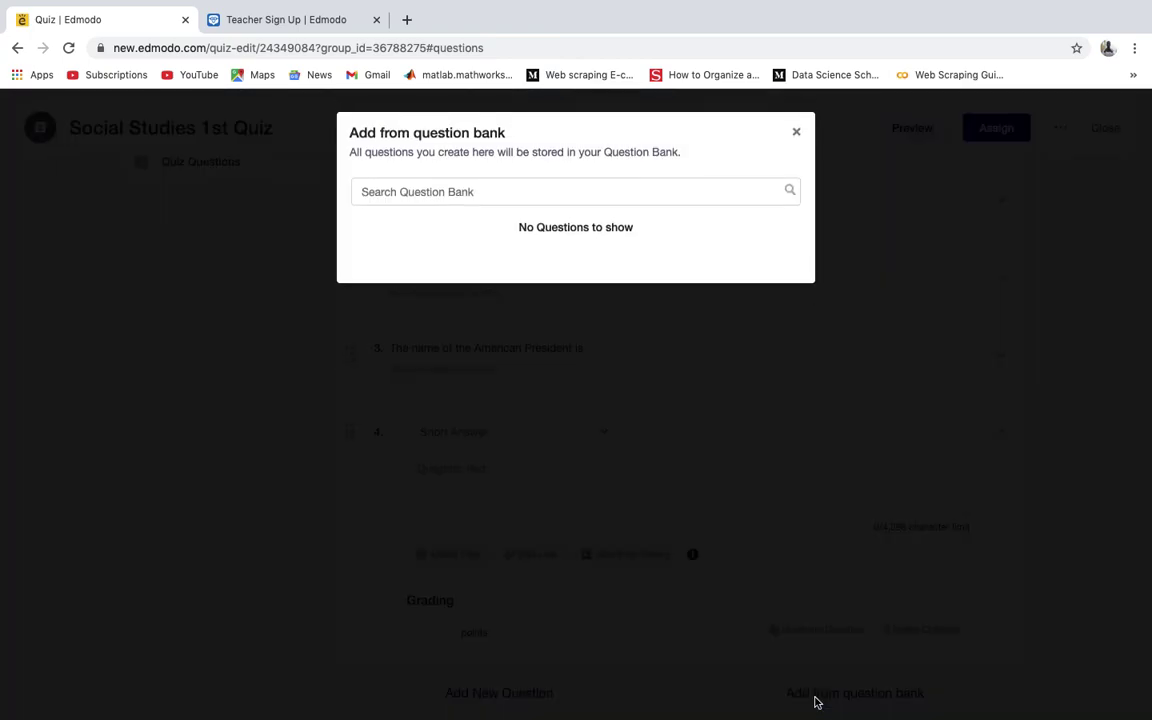
click(471, 198)
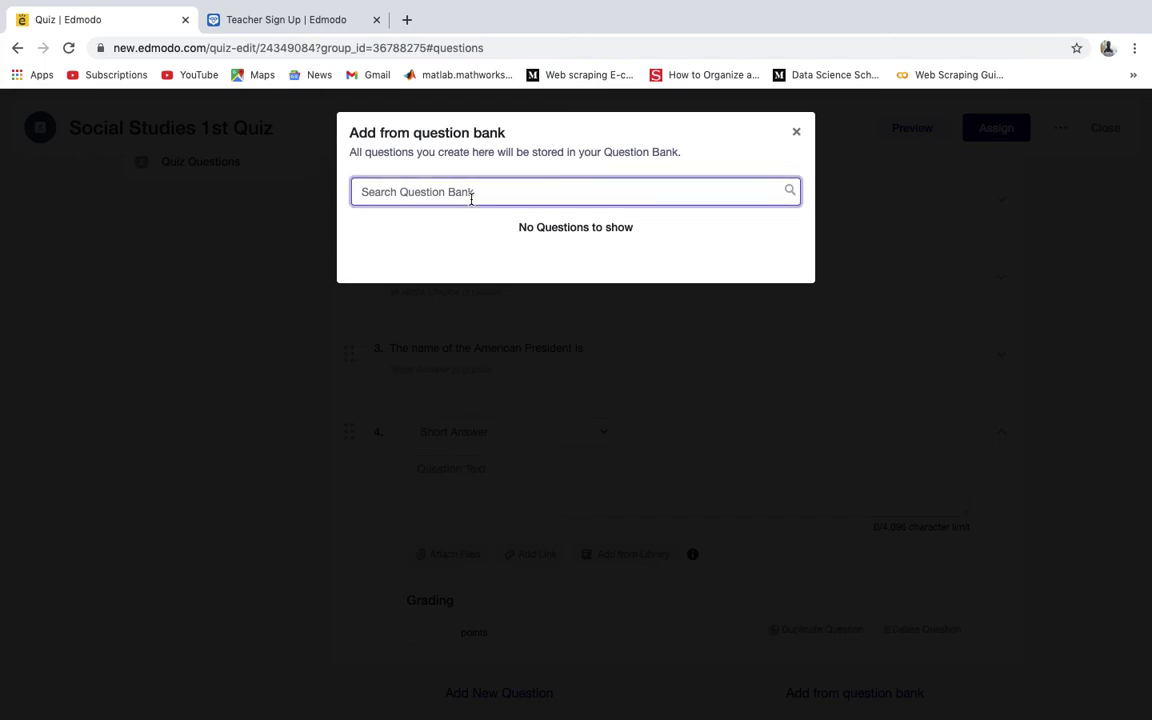
click(797, 133)
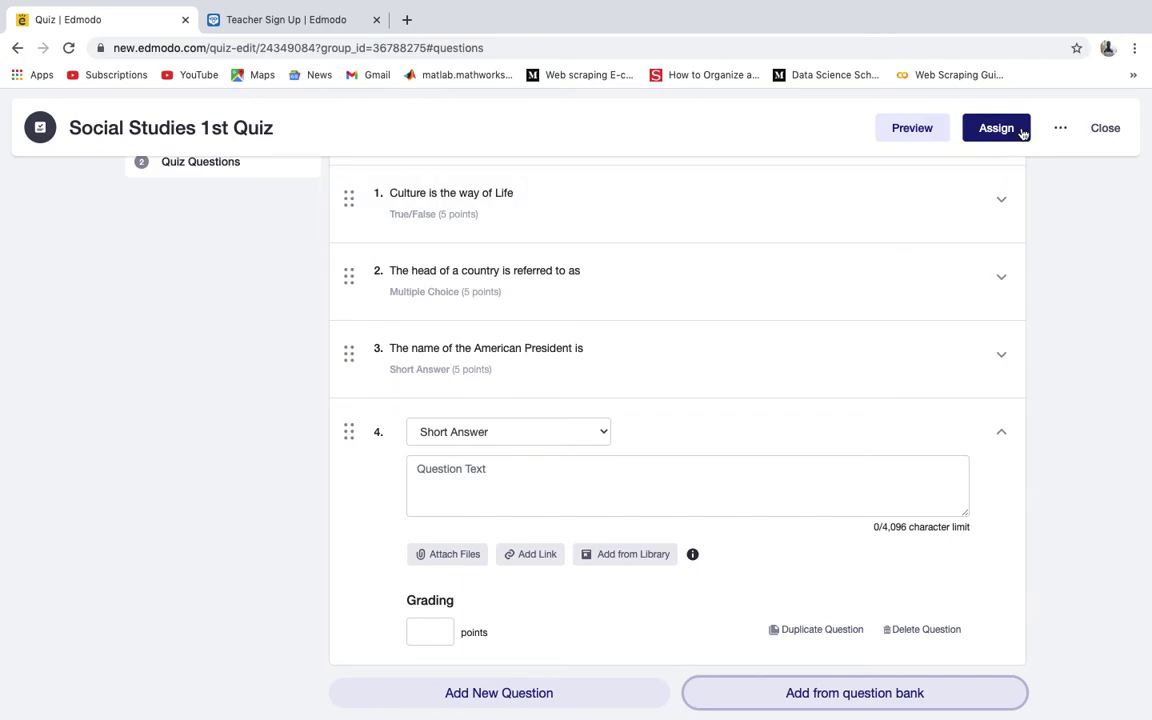
Step: Try to preview the quiz, close the preview dialog and examine question 4
click(912, 128)
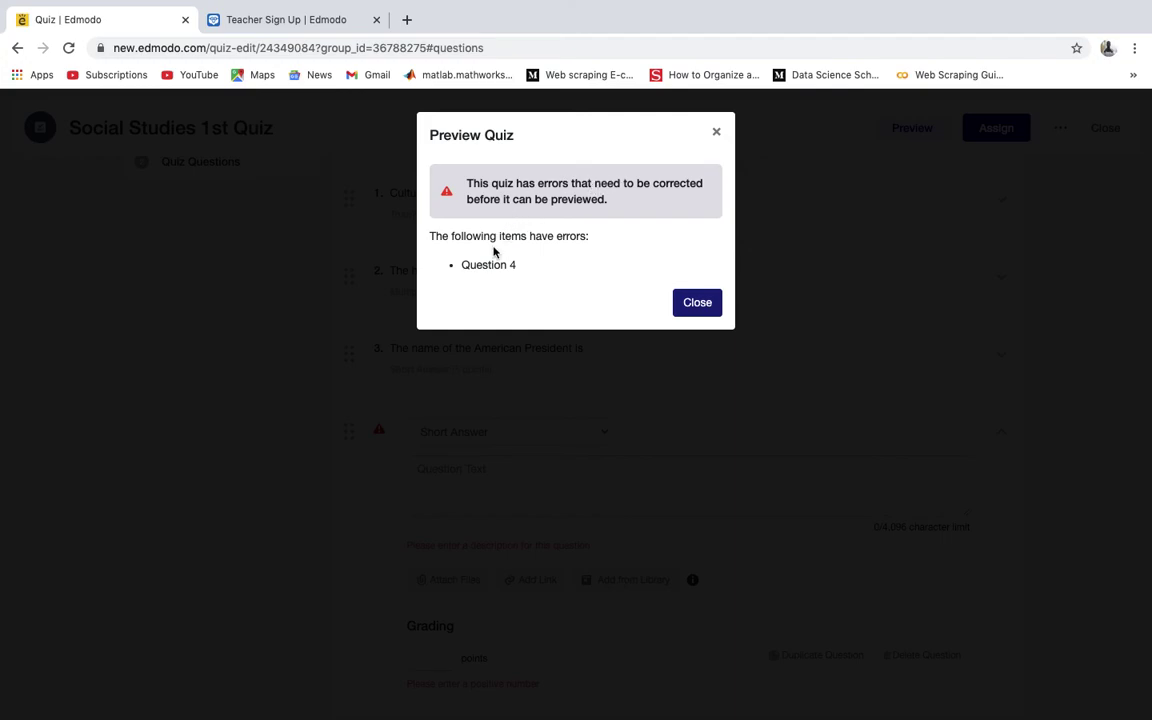
click(698, 302)
scroll(589, 545, down, 1)
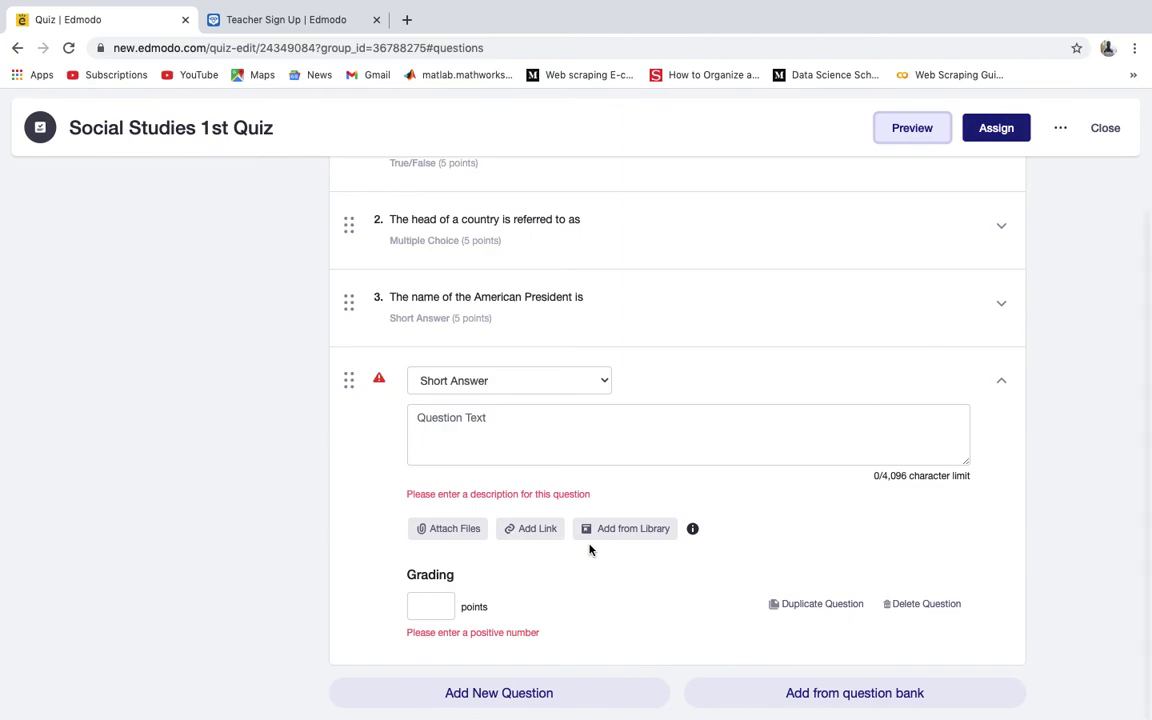
Step: Delete the incomplete fourth question from the quiz
click(903, 605)
click(695, 219)
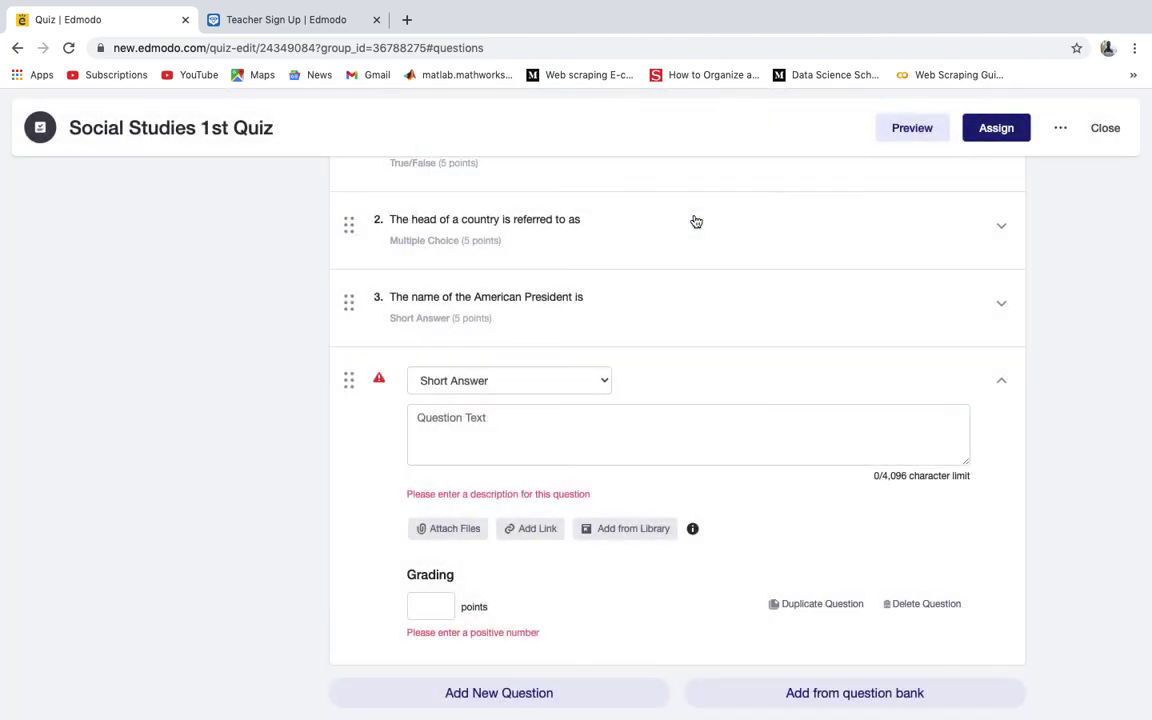
Step: Preview the quiz, go through its three questions without answering them, and exit the preview
click(912, 128)
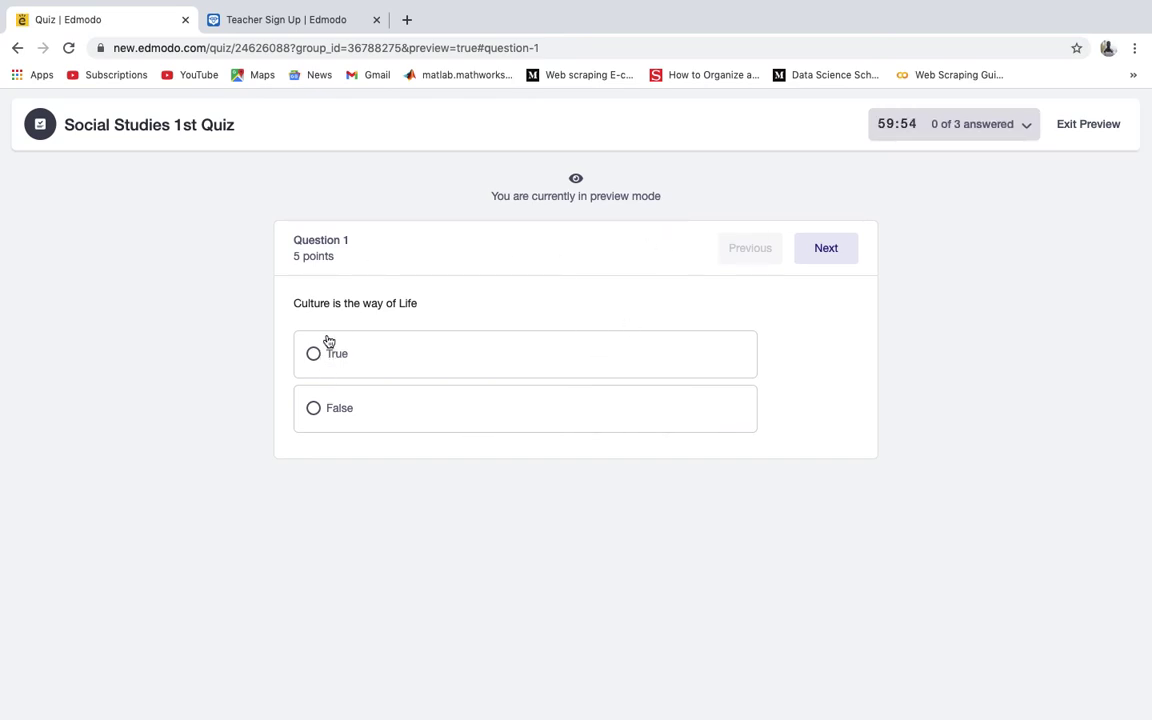
click(836, 251)
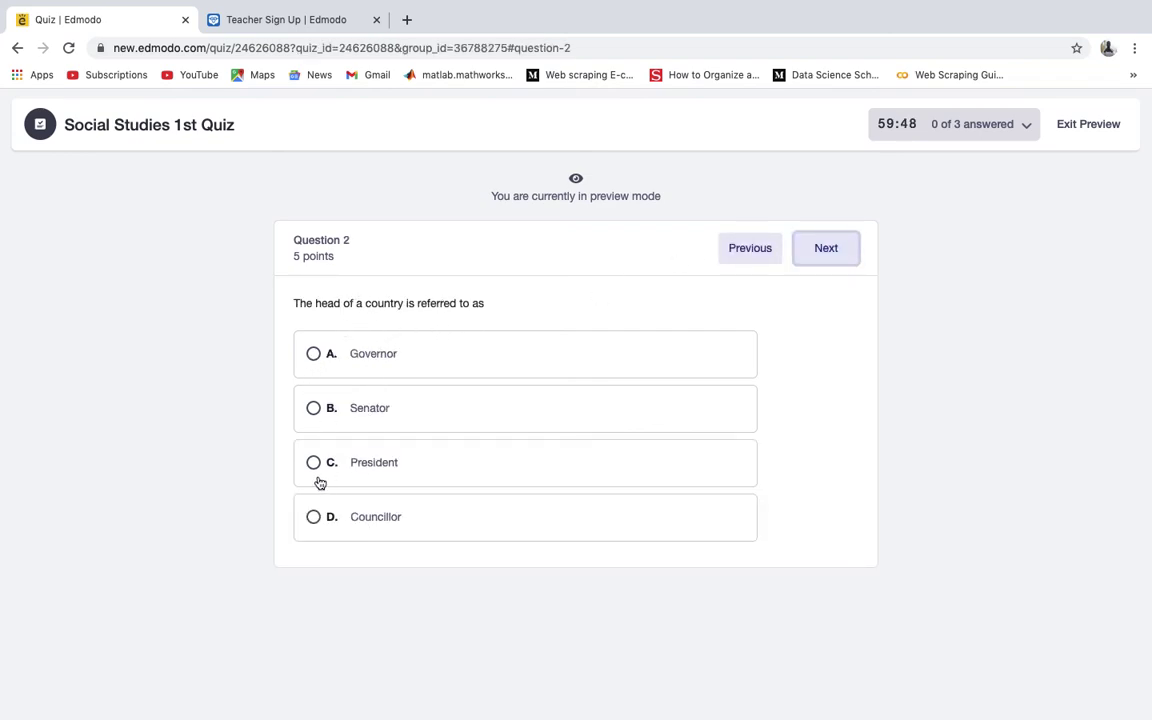
click(824, 250)
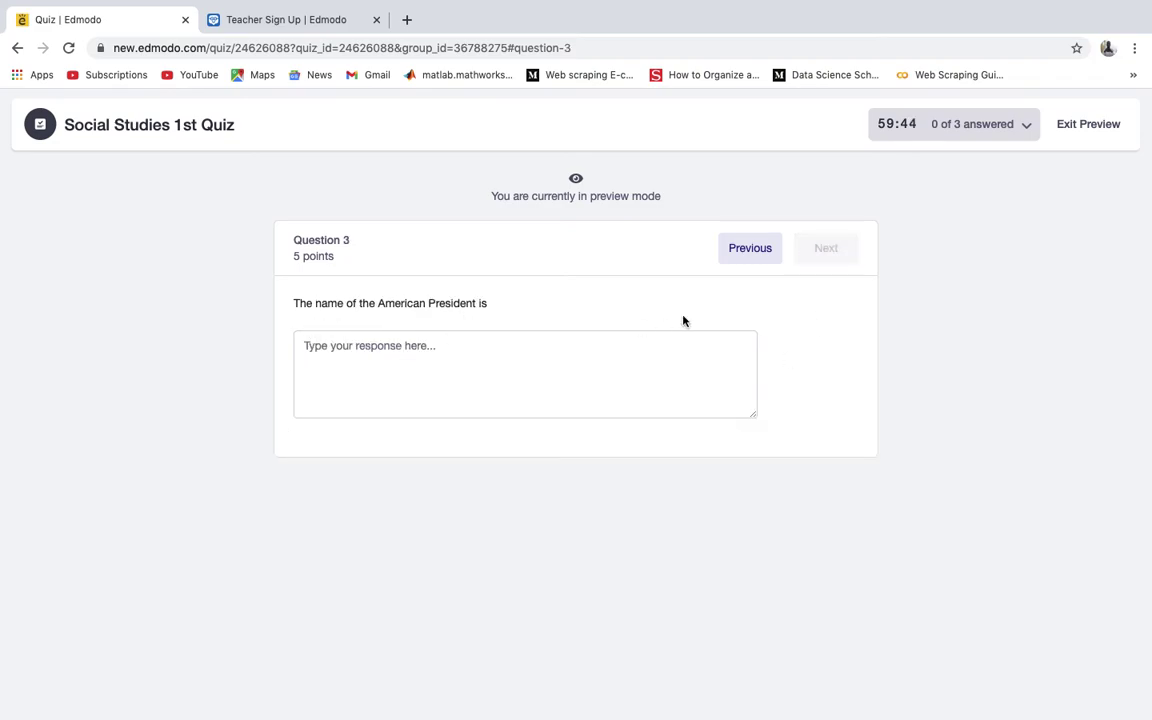
click(736, 256)
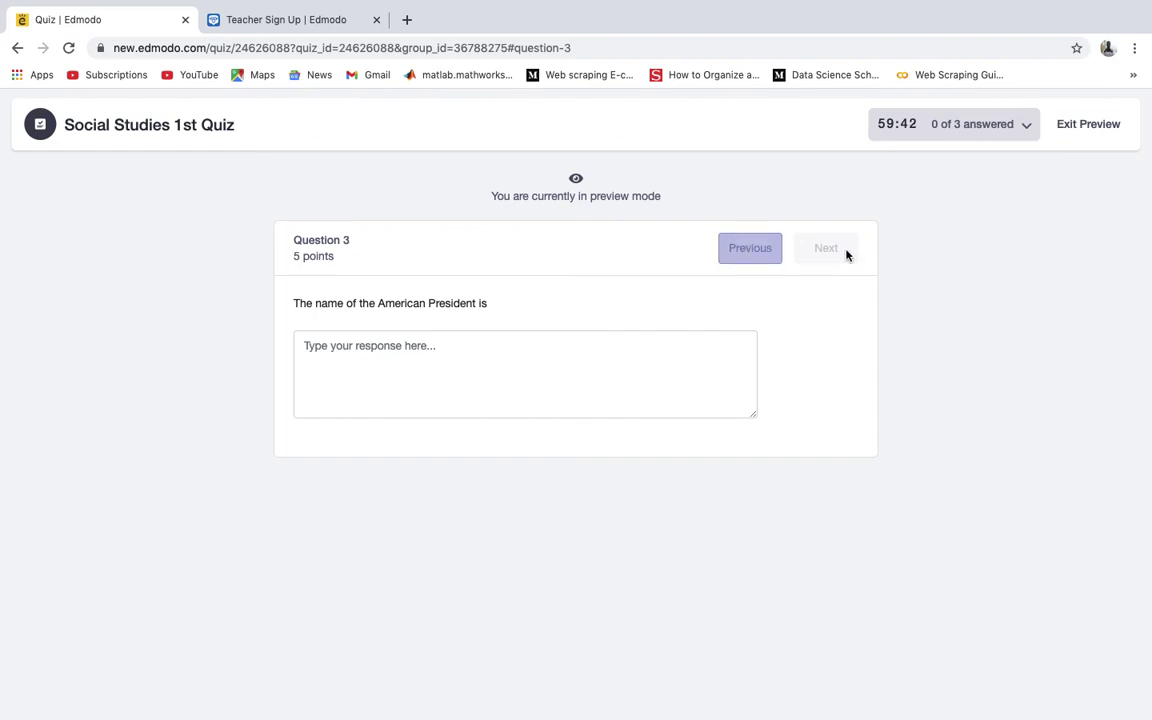
click(1086, 125)
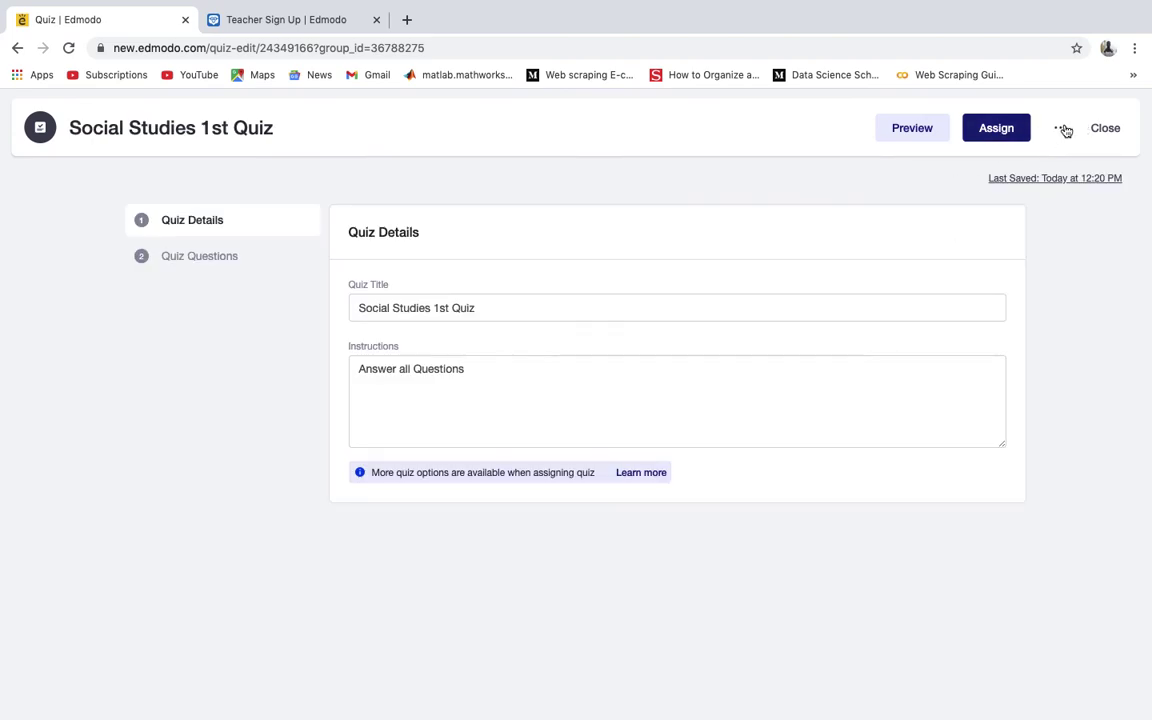
Step: Start assigning the quiz to Social Studies Class and set its due date to 11/23/2020
click(1064, 129)
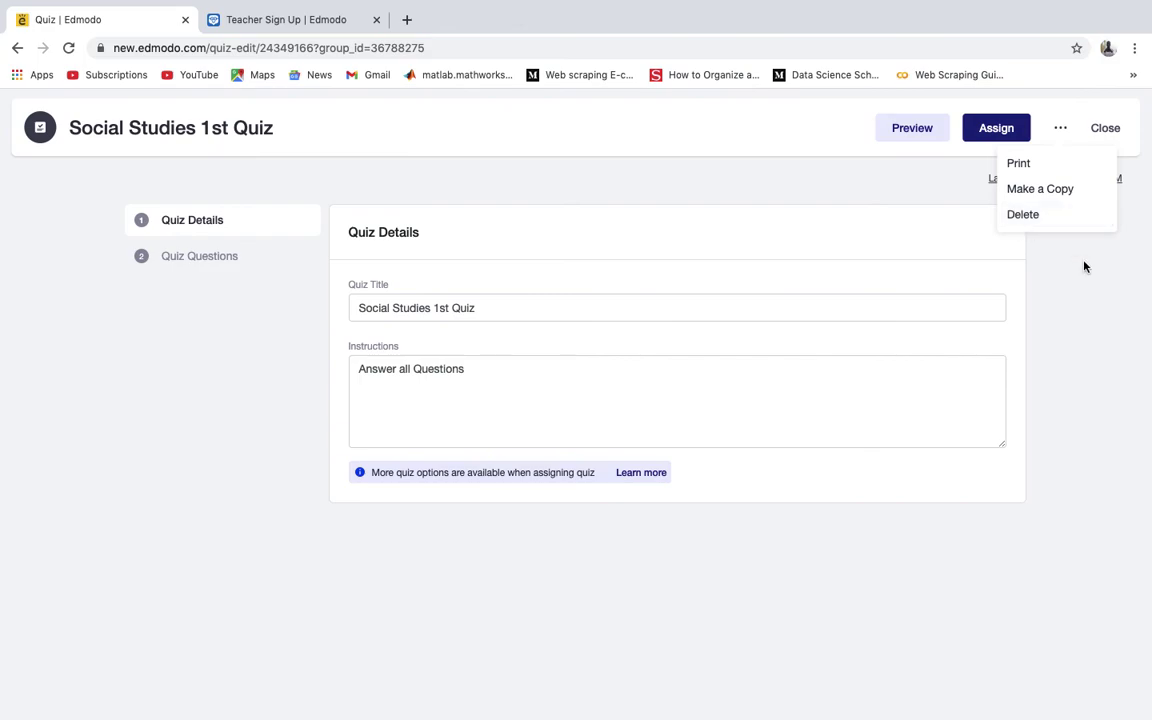
click(996, 128)
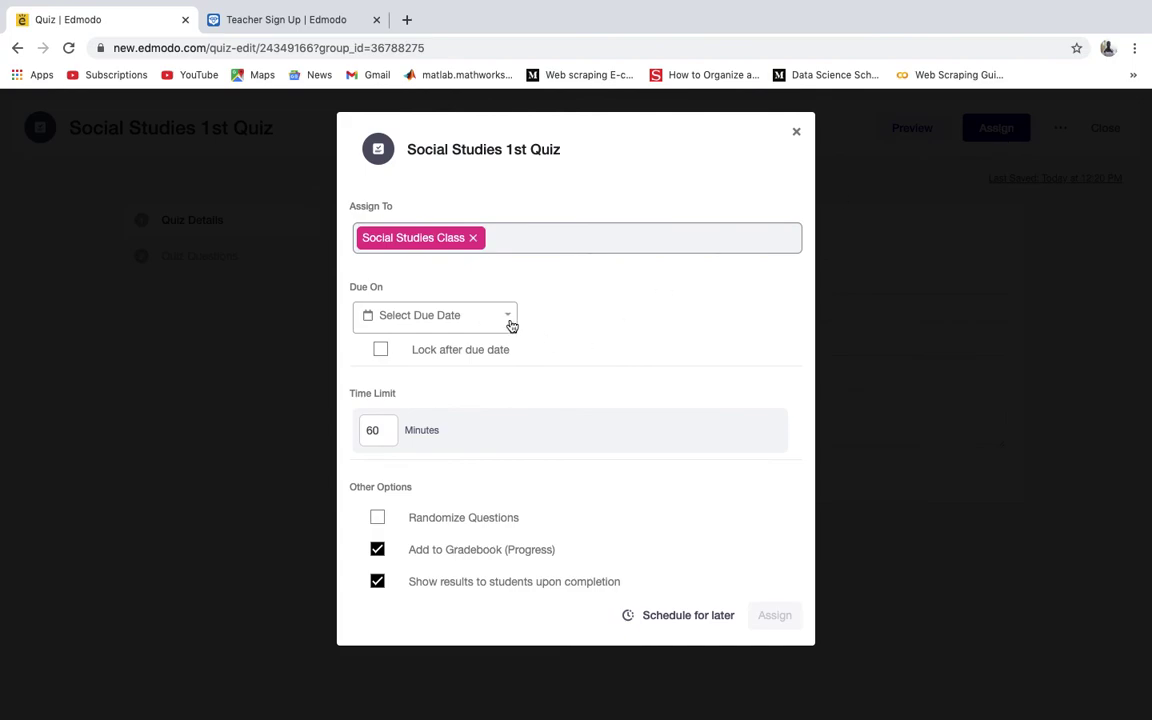
click(510, 324)
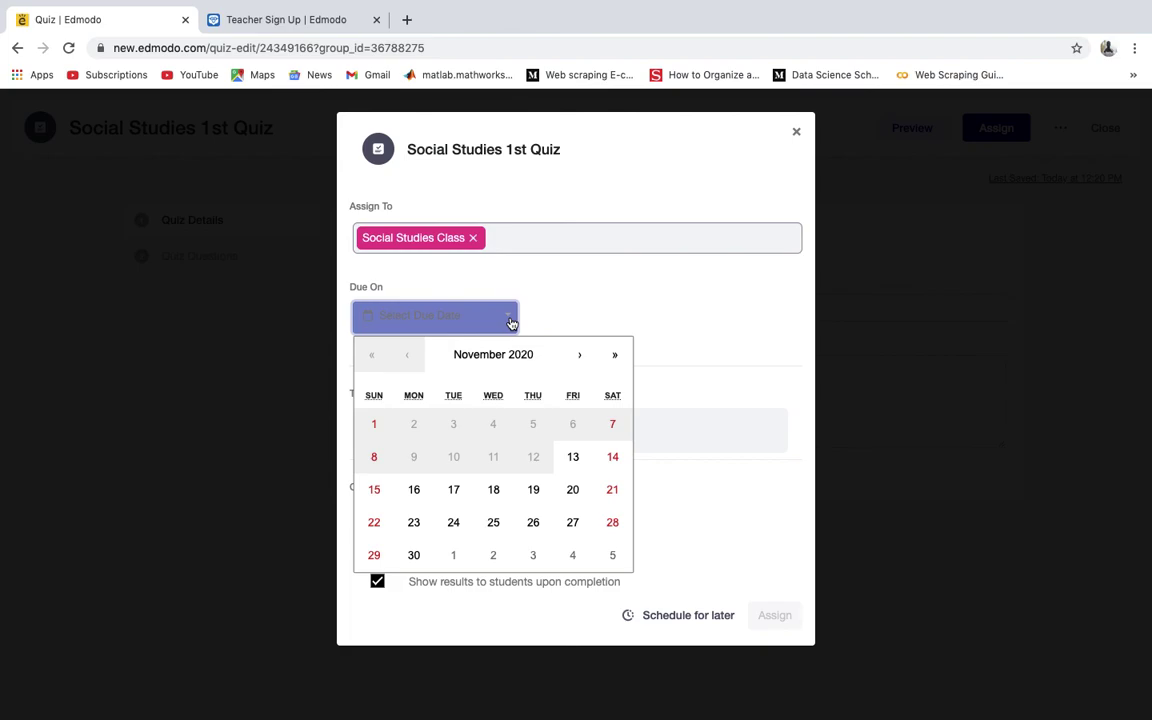
click(411, 522)
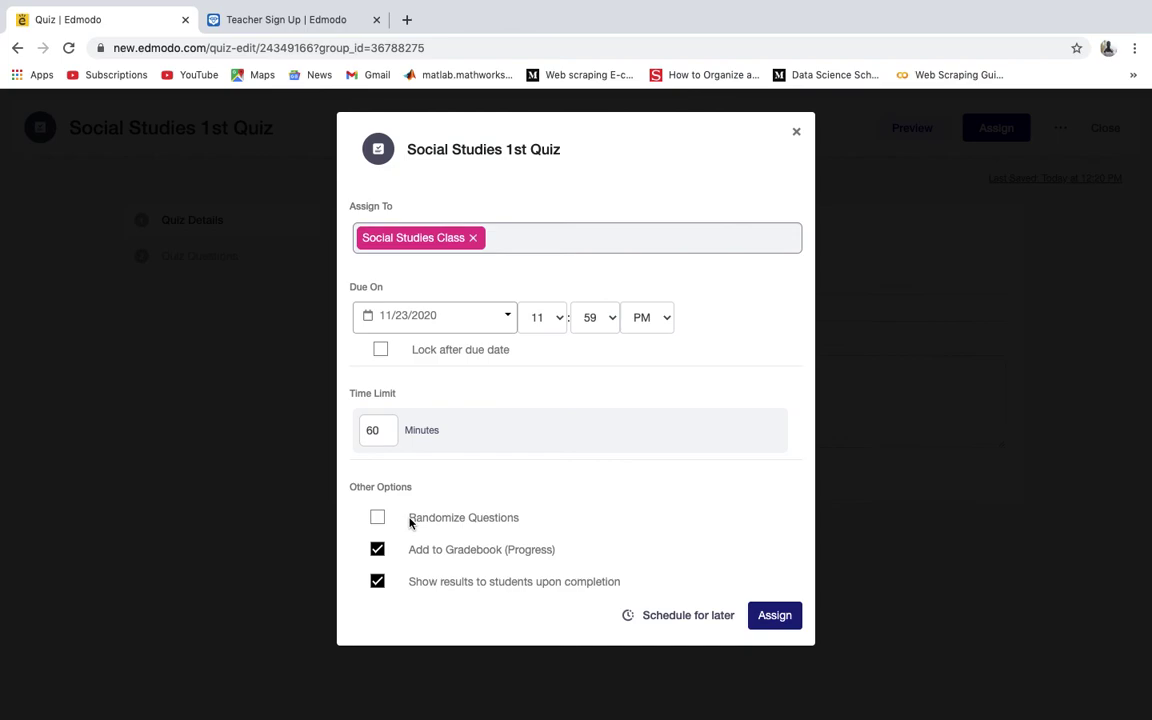
Step: Set a 15-minute time limit with randomized questions, and assign the quiz to the class
click(376, 430)
key(BackSpace)
key(BackSpace)
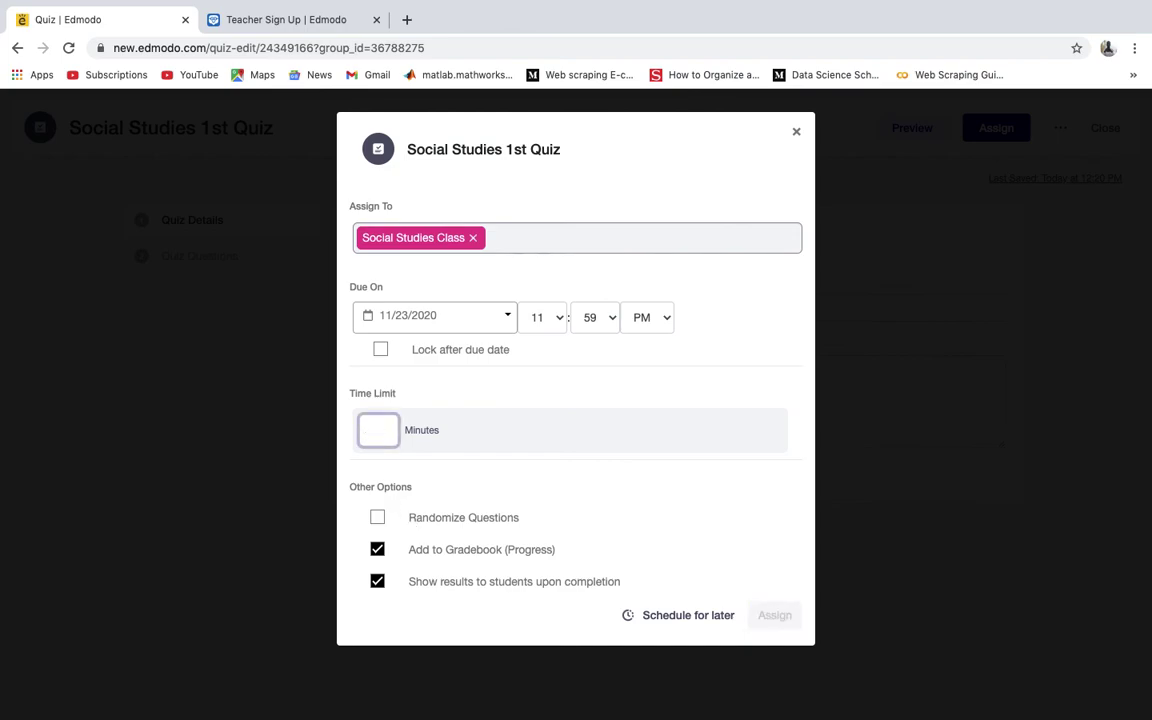
text(15)
click(377, 530)
click(377, 520)
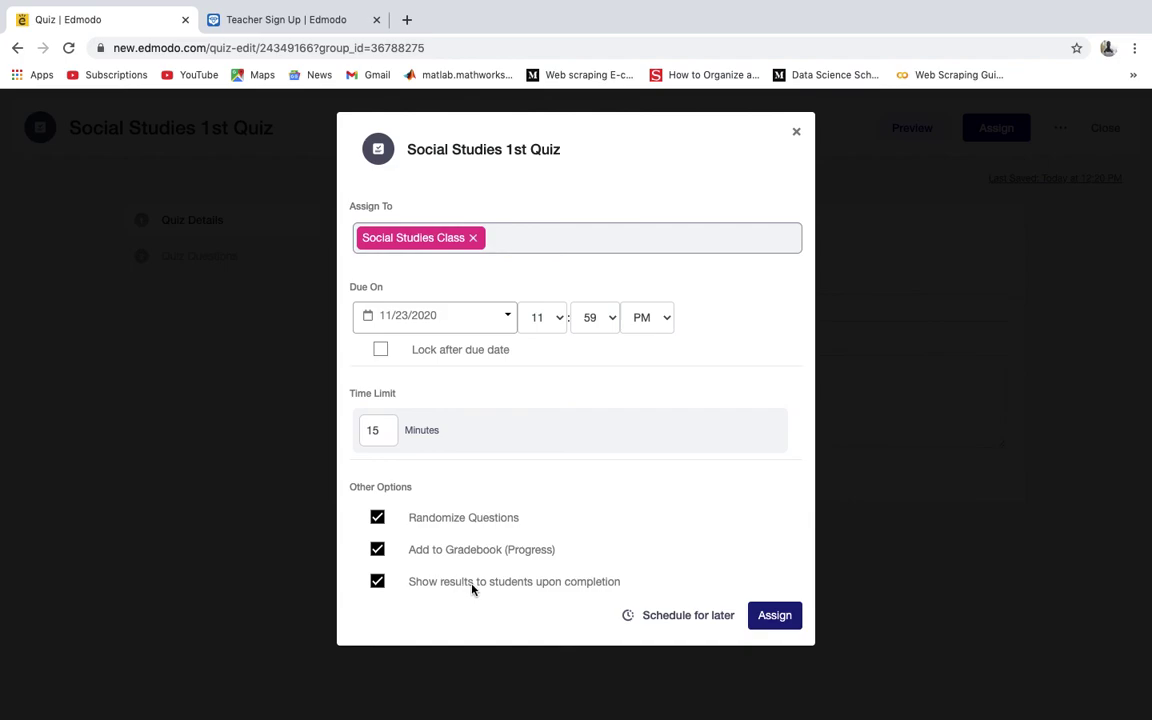
click(775, 625)
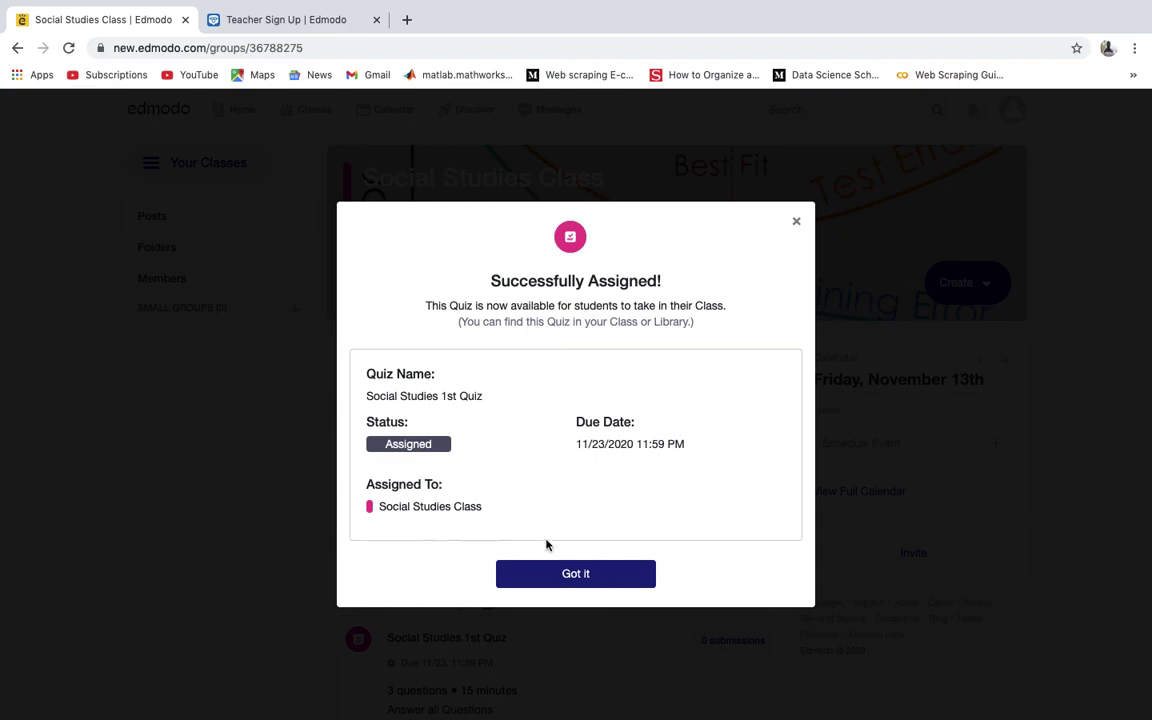
click(554, 573)
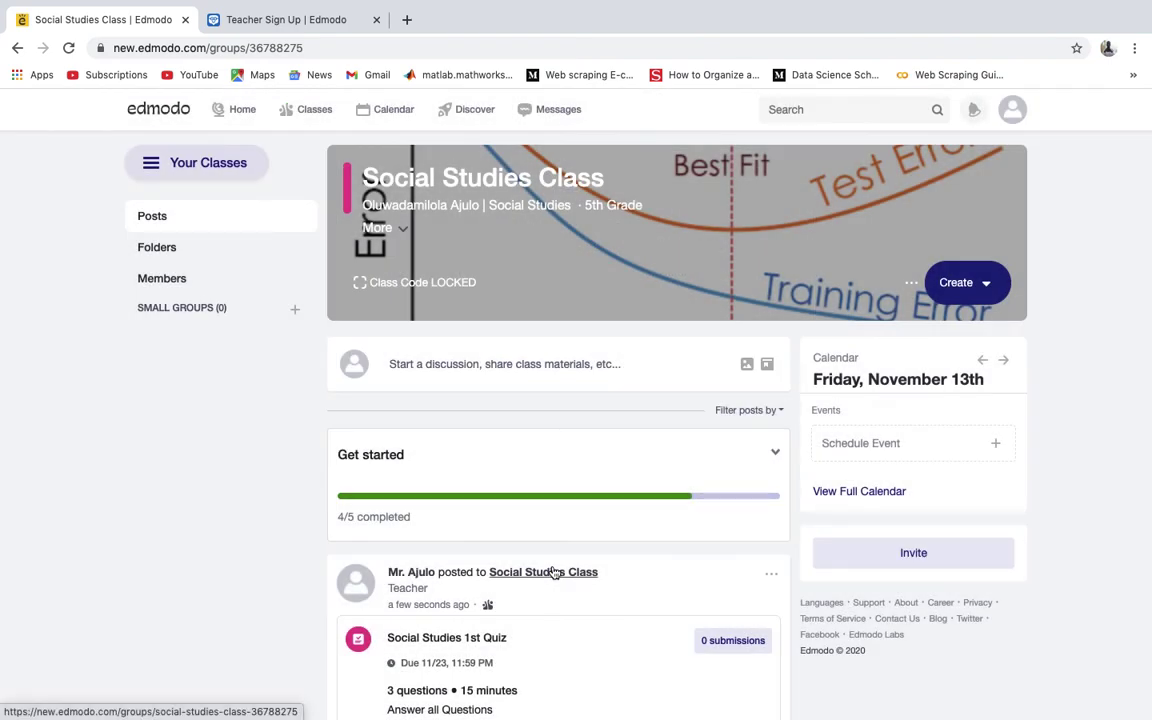
Step: Look through the class posts, from the assigned quiz down to the welcome message and back
scroll(554, 573, down, 5)
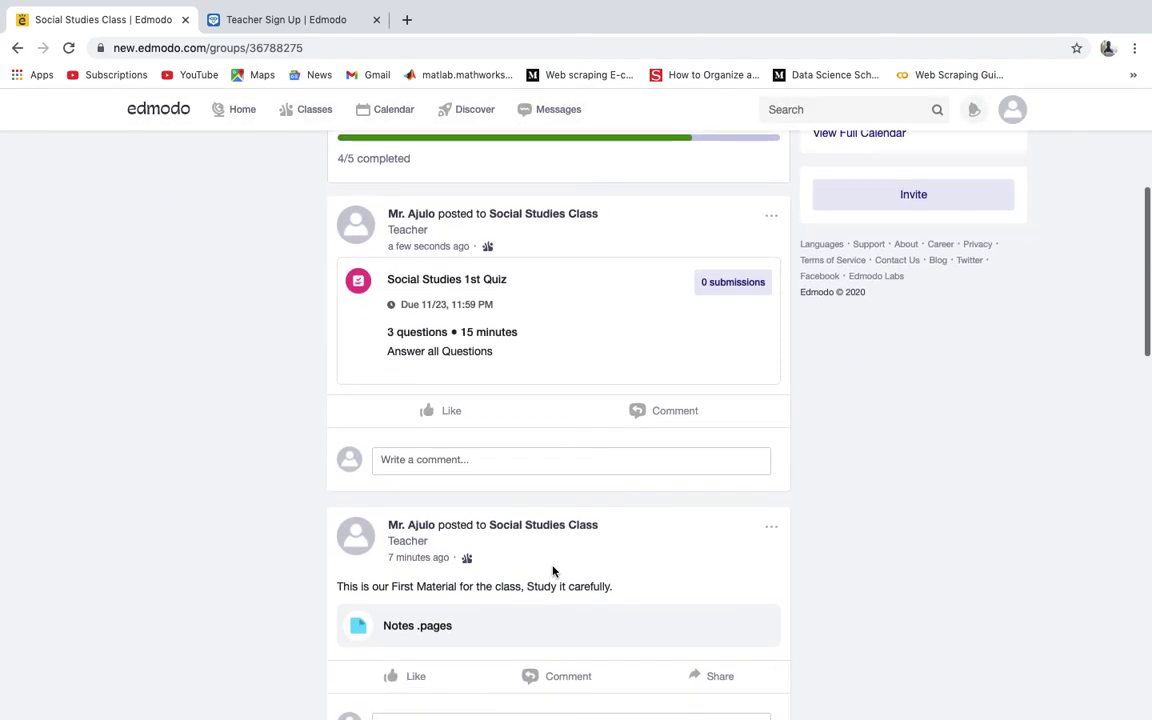
scroll(554, 573, down, 5)
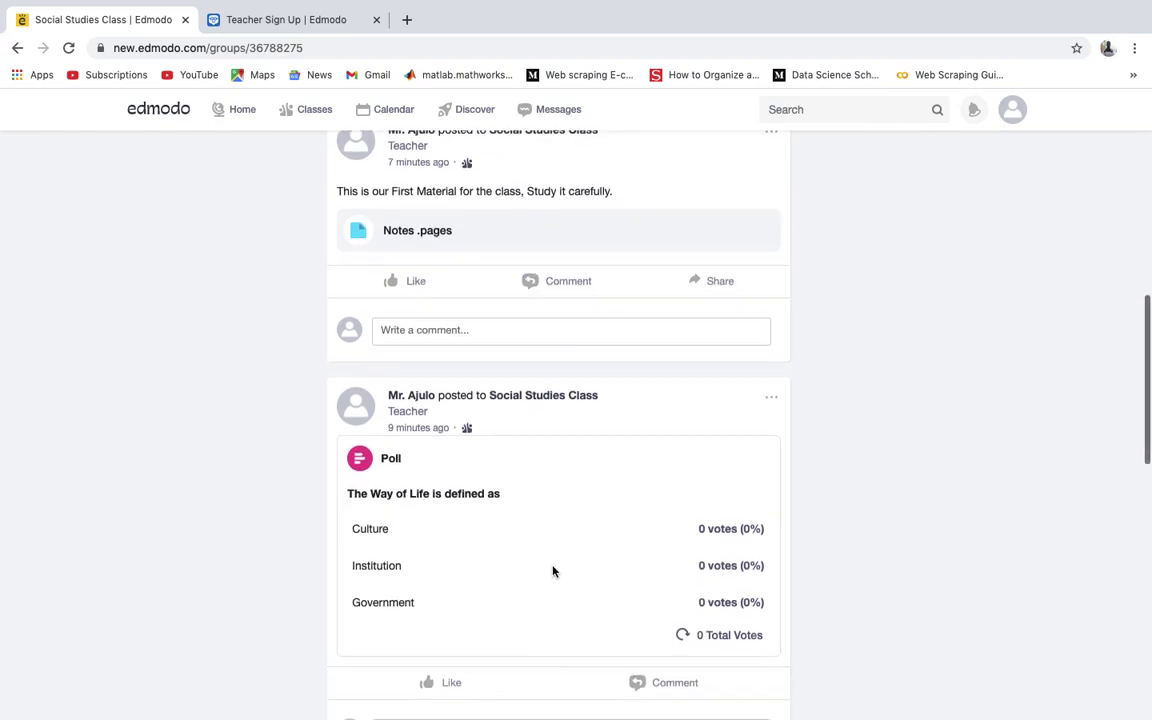
scroll(554, 572, down, 8)
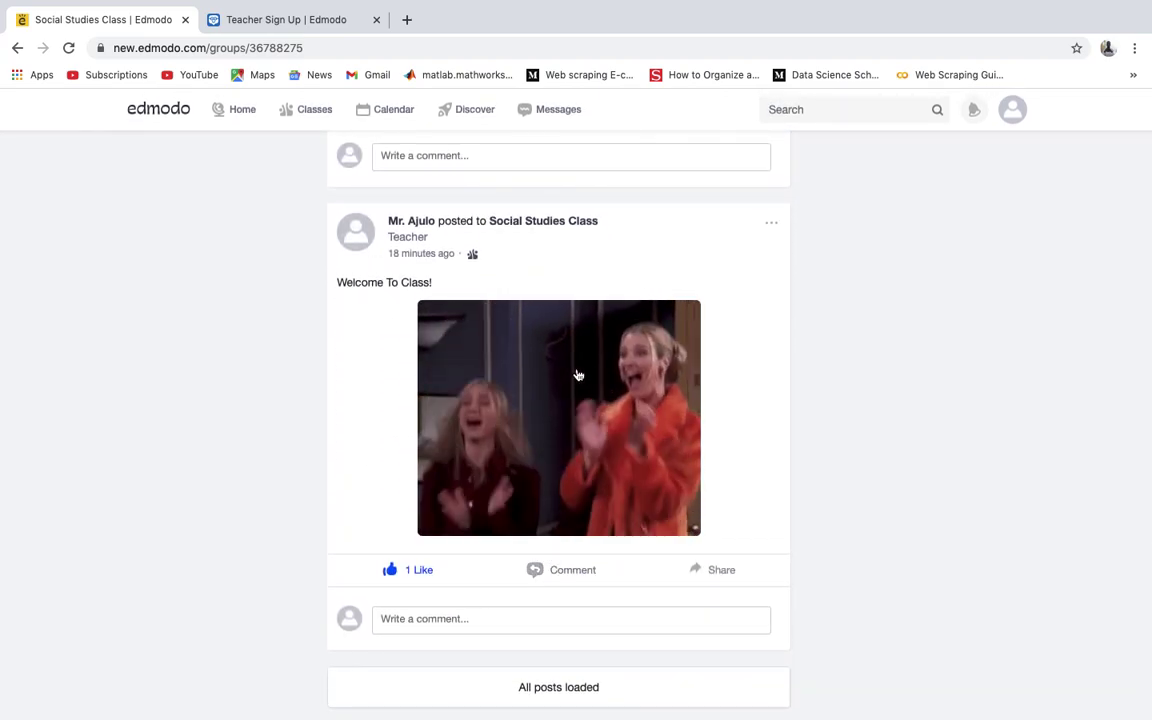
scroll(578, 373, up, 2)
scroll(578, 373, up, 4)
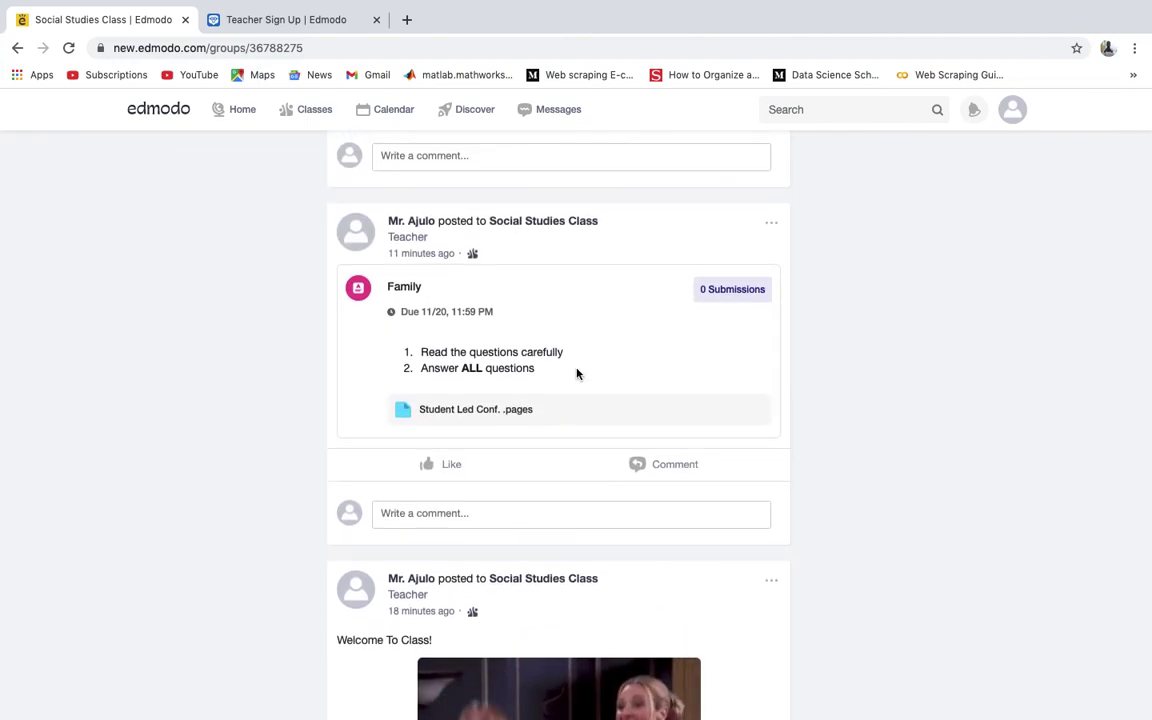
scroll(577, 374, up, 1)
scroll(577, 375, up, 2)
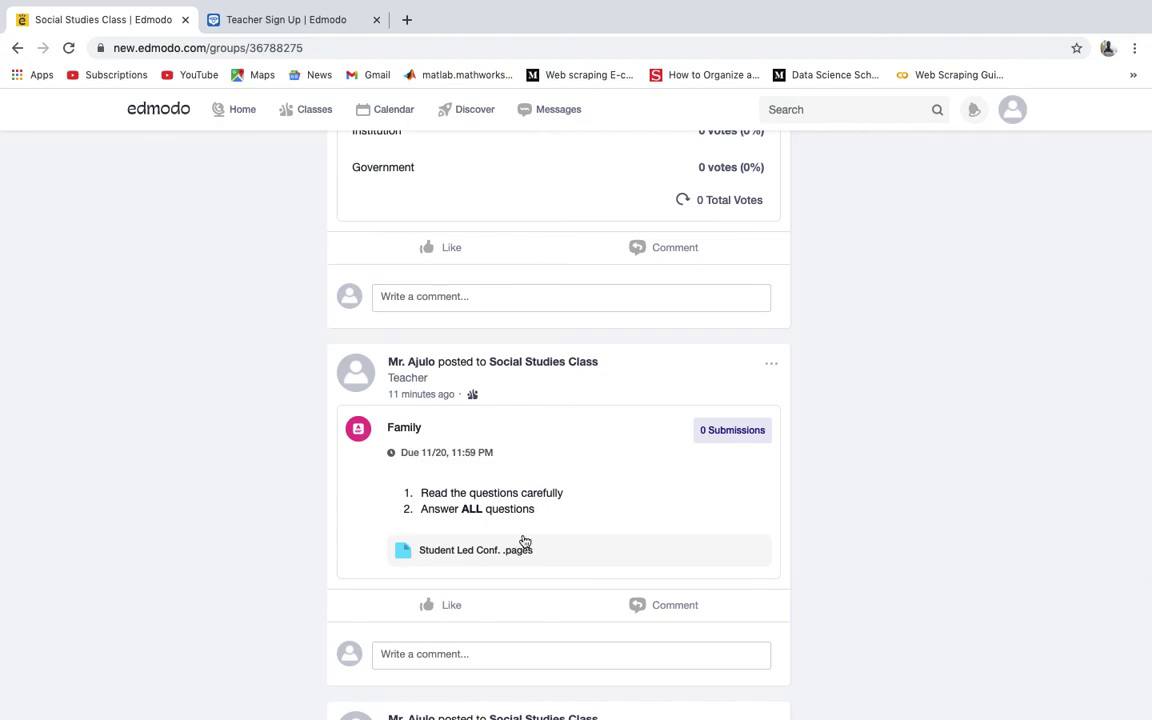
scroll(525, 540, up, 4)
scroll(525, 535, down, 7)
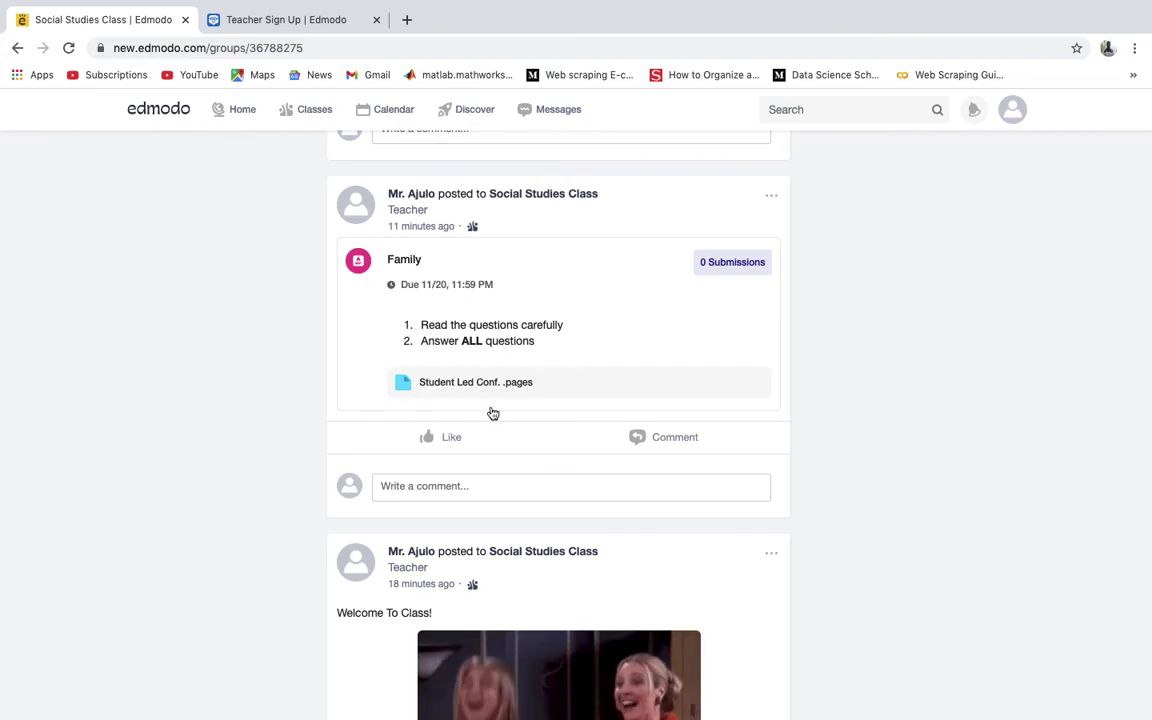
scroll(514, 290, up, 2)
scroll(516, 290, up, 5)
scroll(515, 289, up, 6)
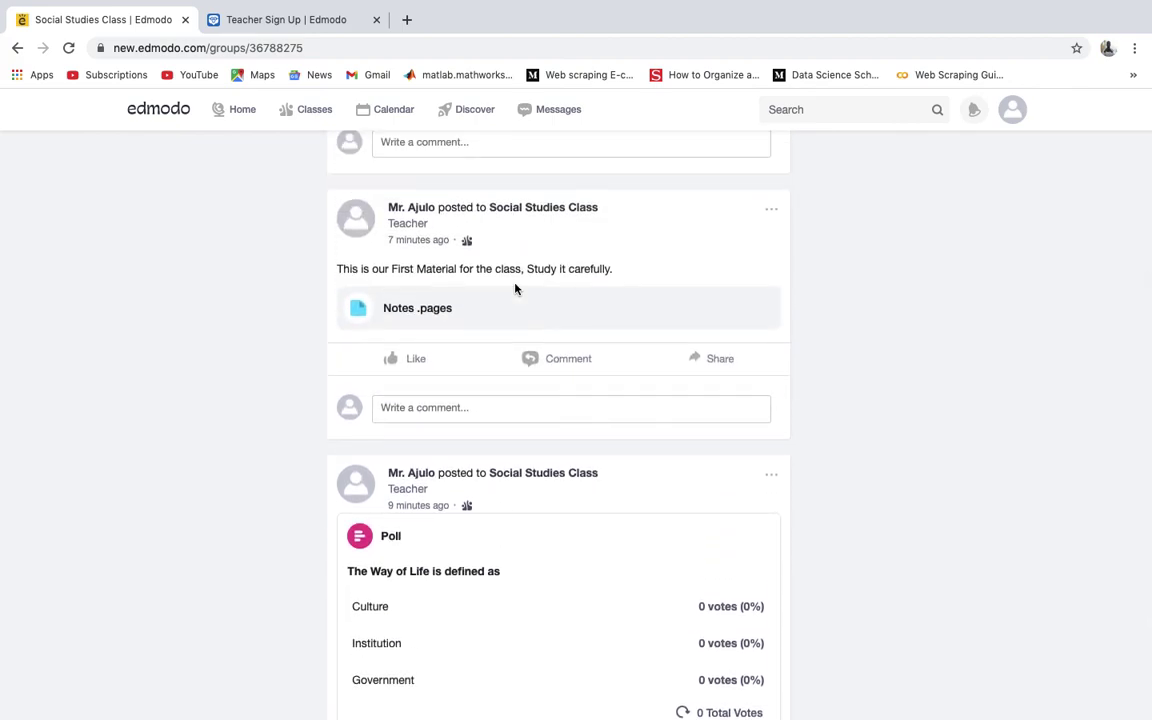
scroll(515, 289, up, 7)
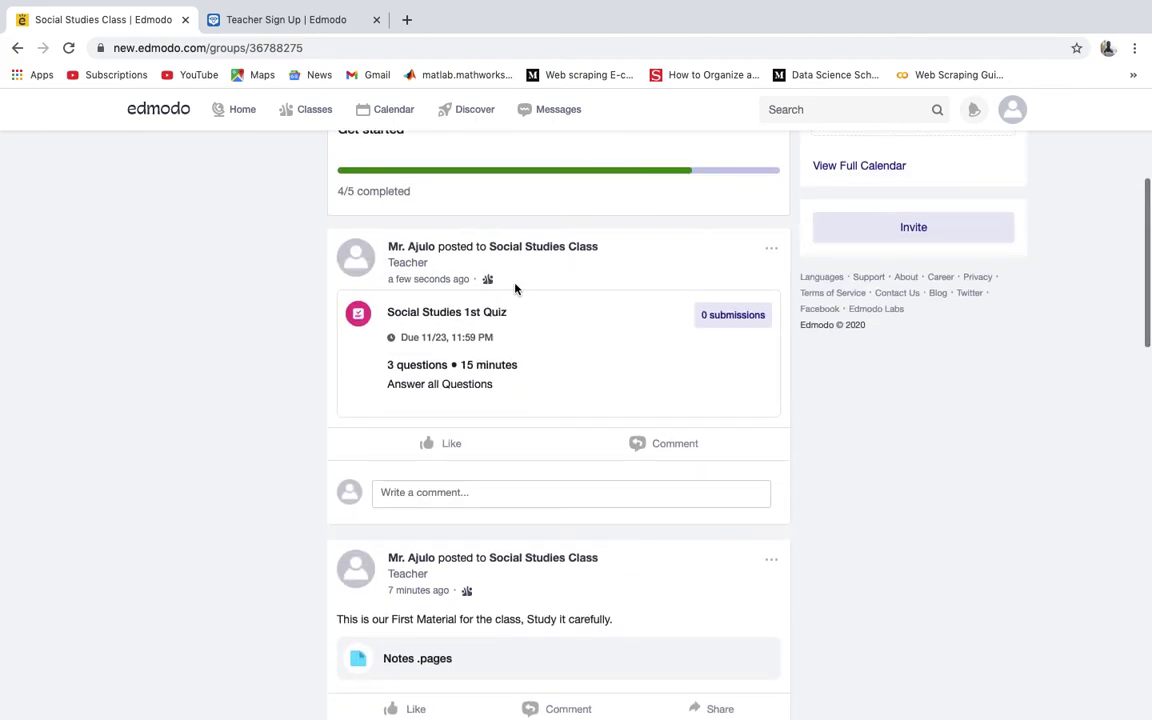
Step: Pin the "This is our First Material for the class" post and check its position among the class posts
click(771, 560)
scroll(681, 612, down, 5)
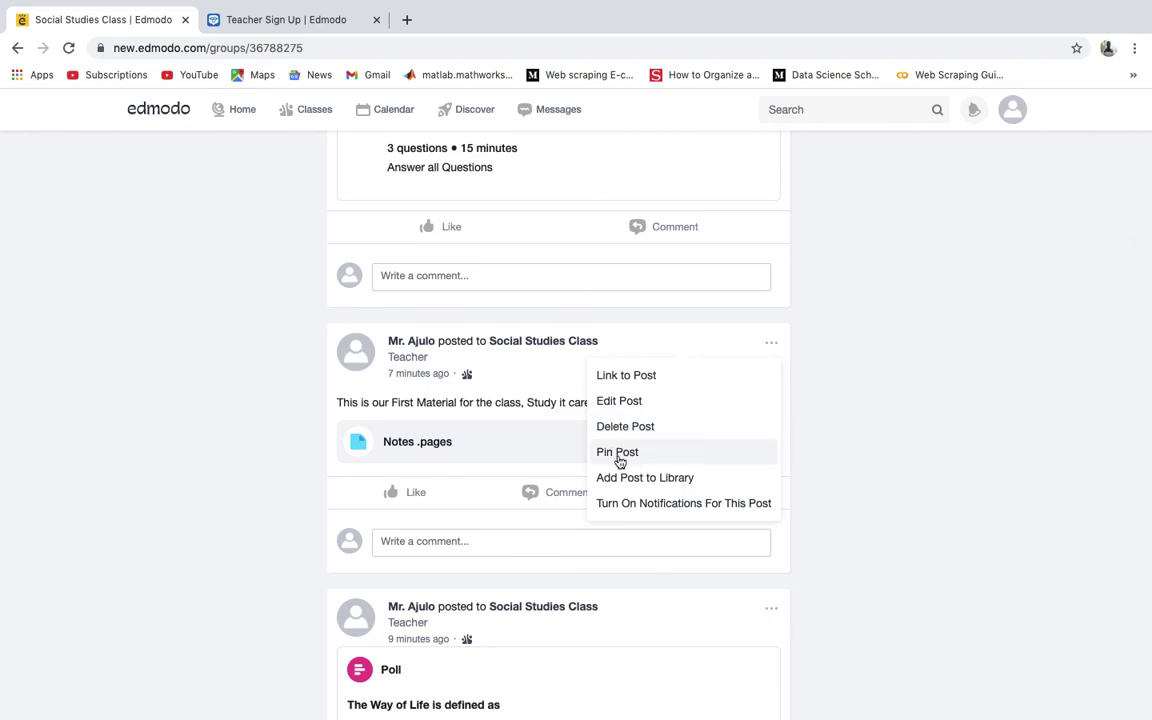
click(618, 453)
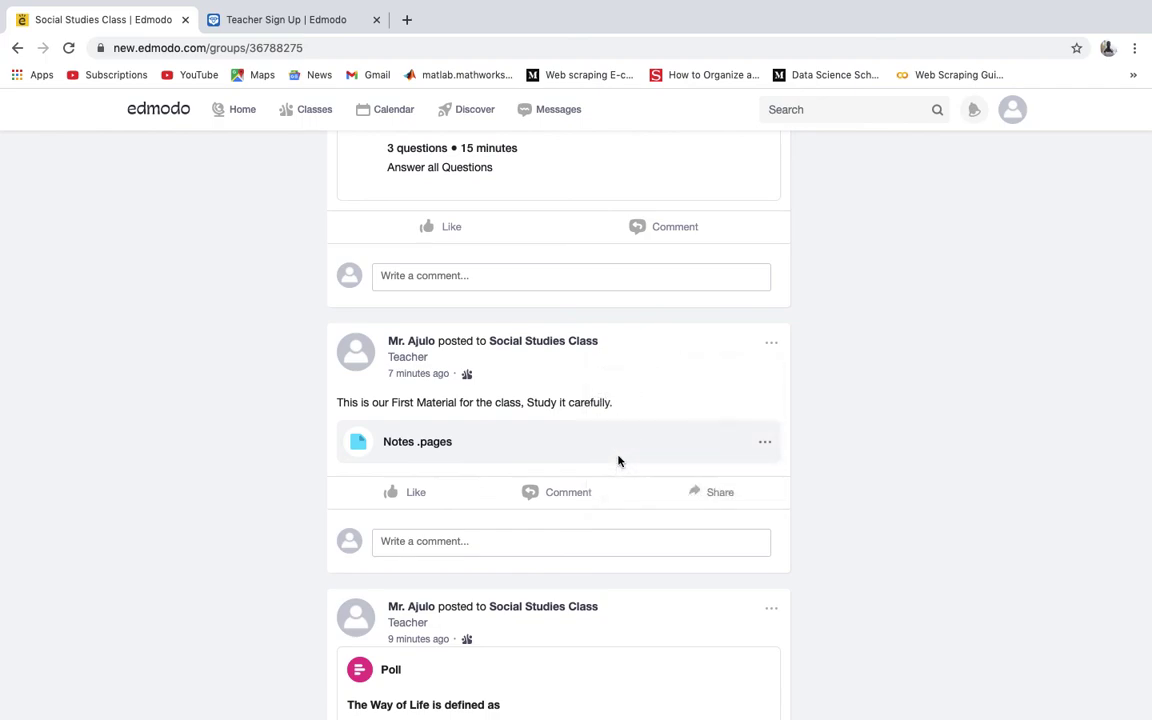
scroll(616, 356, up, 5)
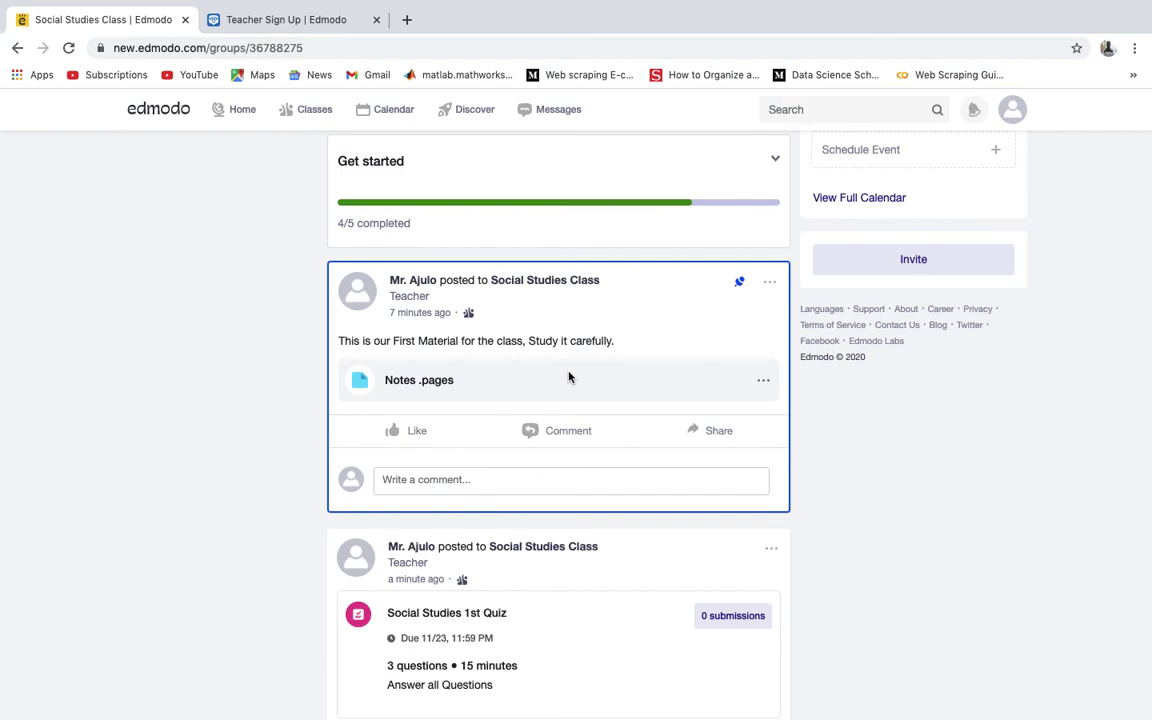
scroll(568, 377, down, 15)
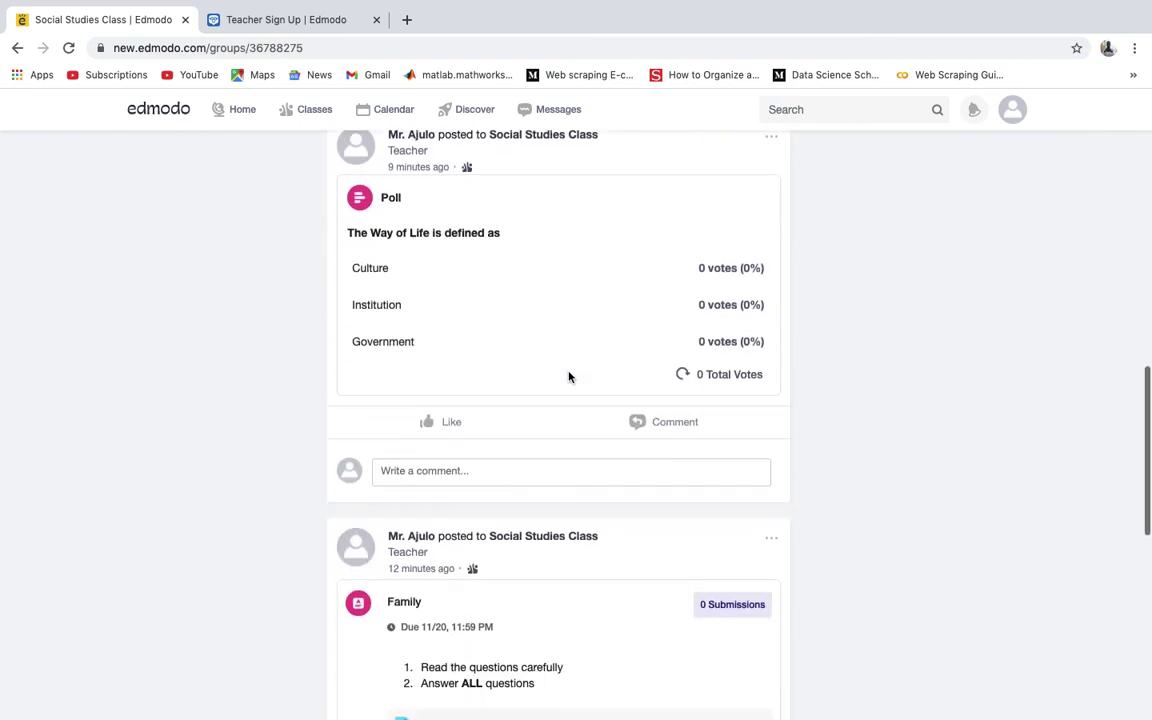
scroll(568, 377, up, 15)
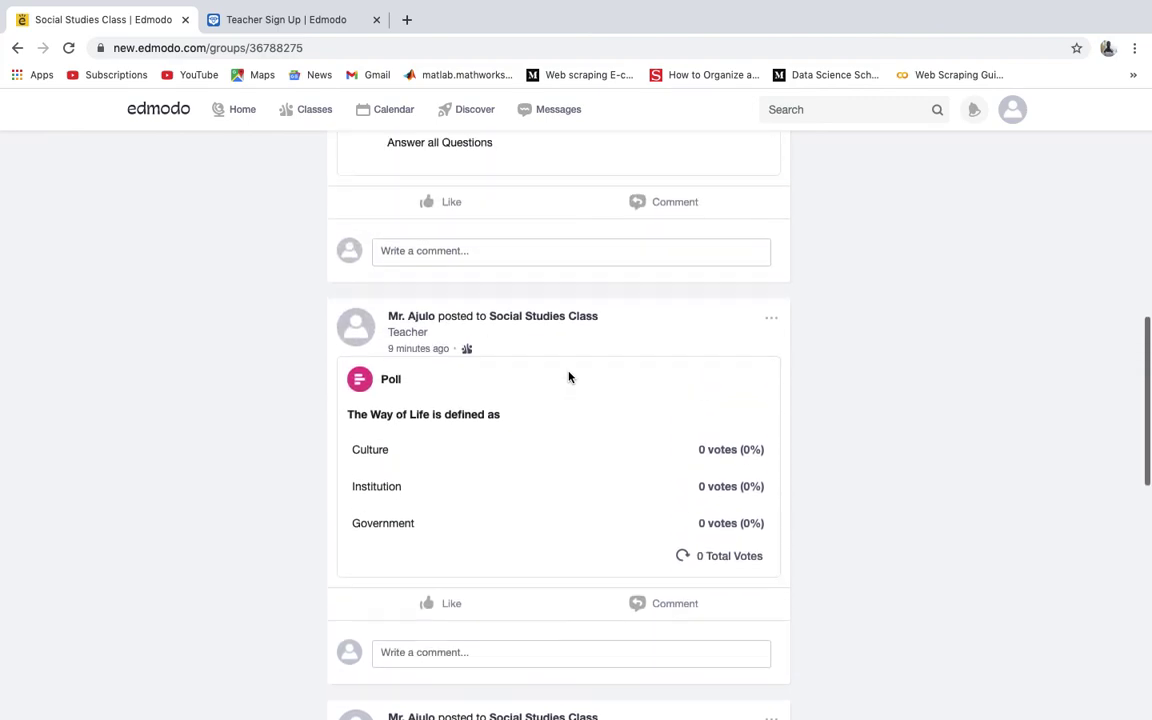
scroll(568, 377, up, 3)
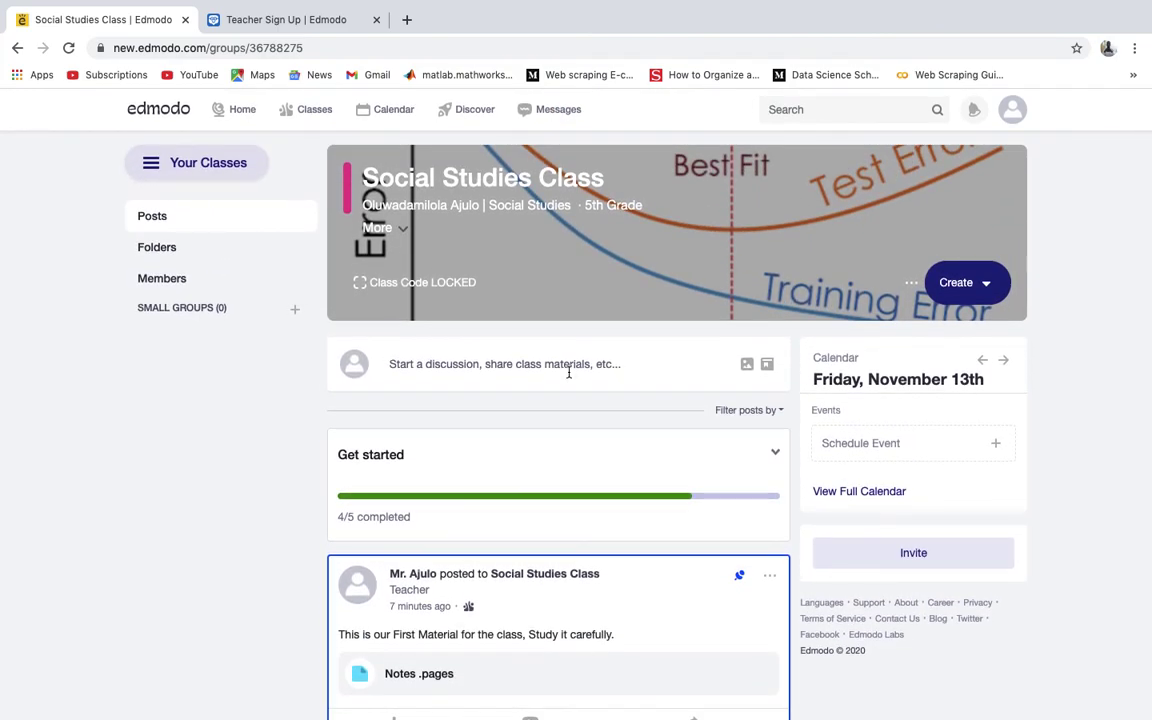
Step: Open the full calendar to examine the November 2020 due dates, and return to the Social Studies Class page
click(857, 491)
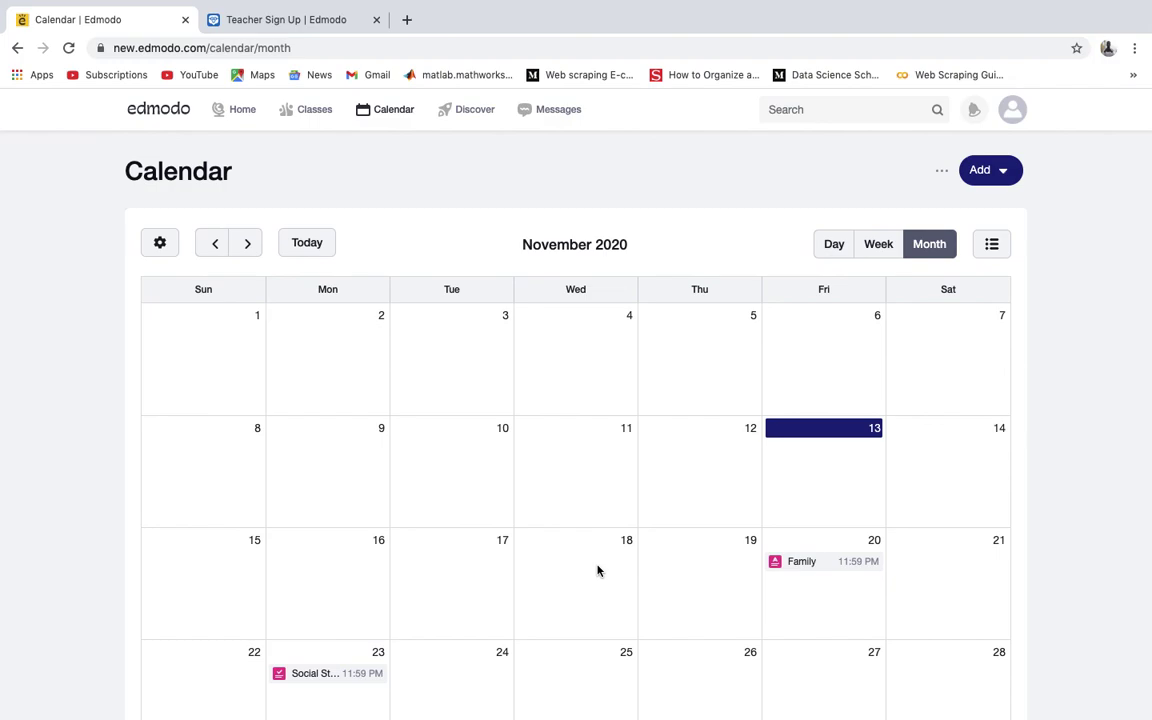
scroll(597, 571, down, 1)
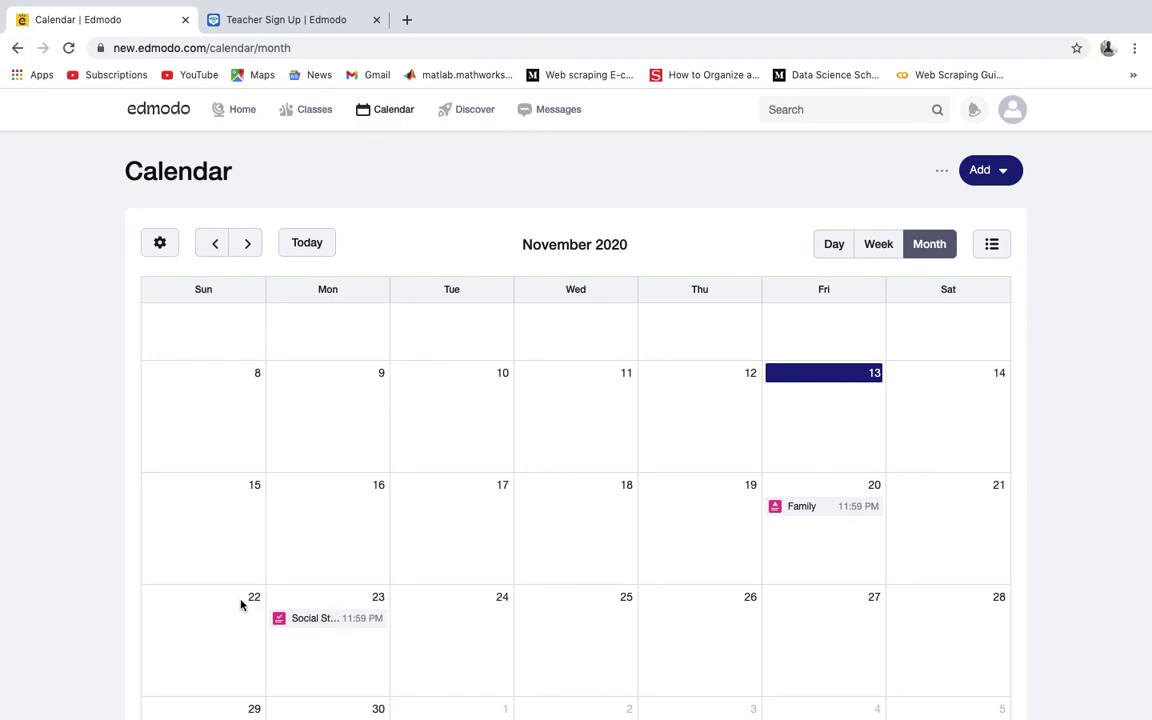
scroll(8, 284, left, 5)
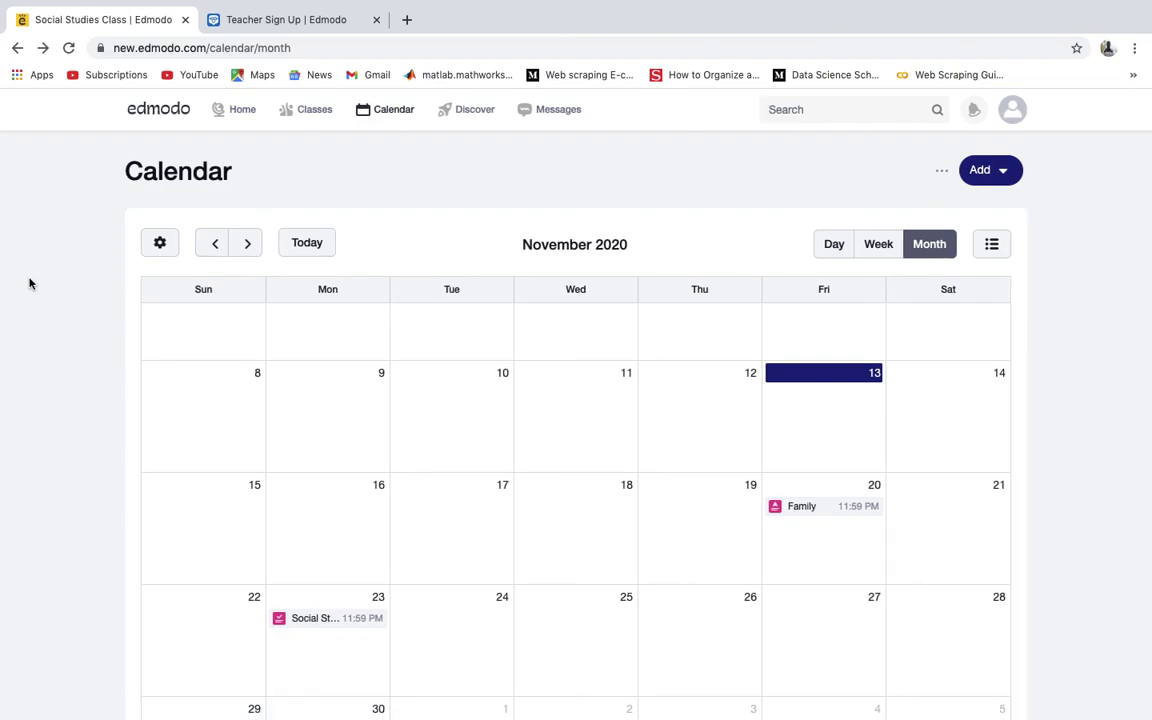
scroll(67, 391, left, 5)
scroll(67, 391, left, 5)
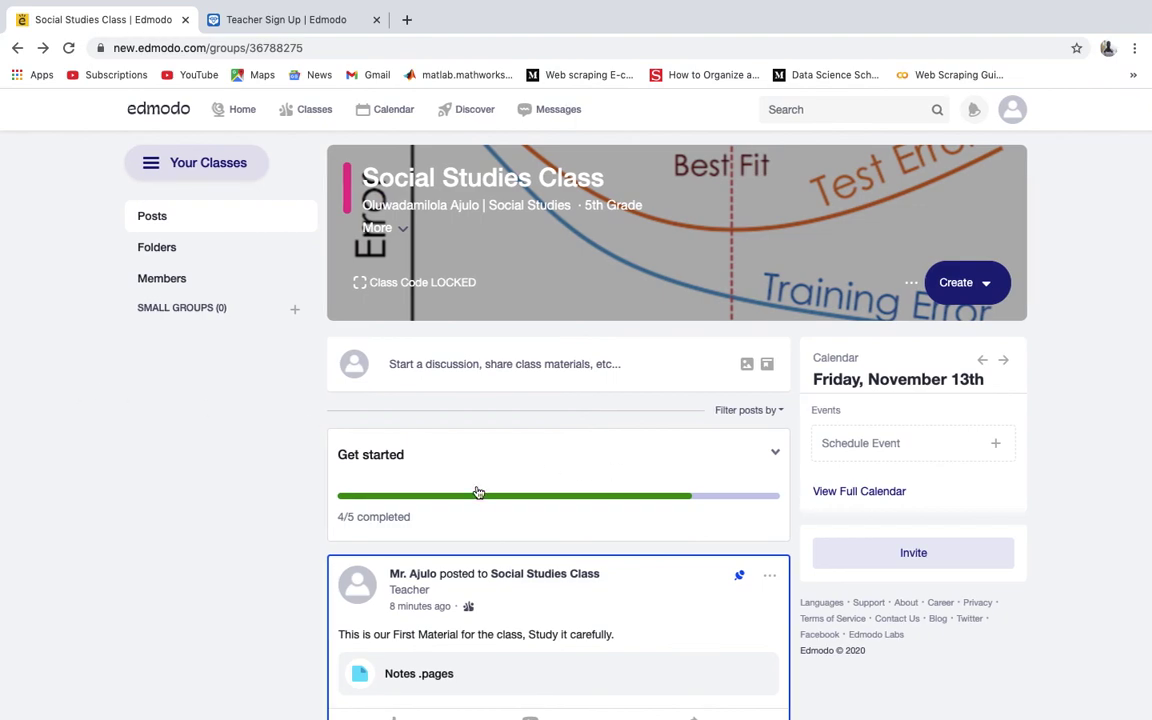
scroll(470, 591, down, 2)
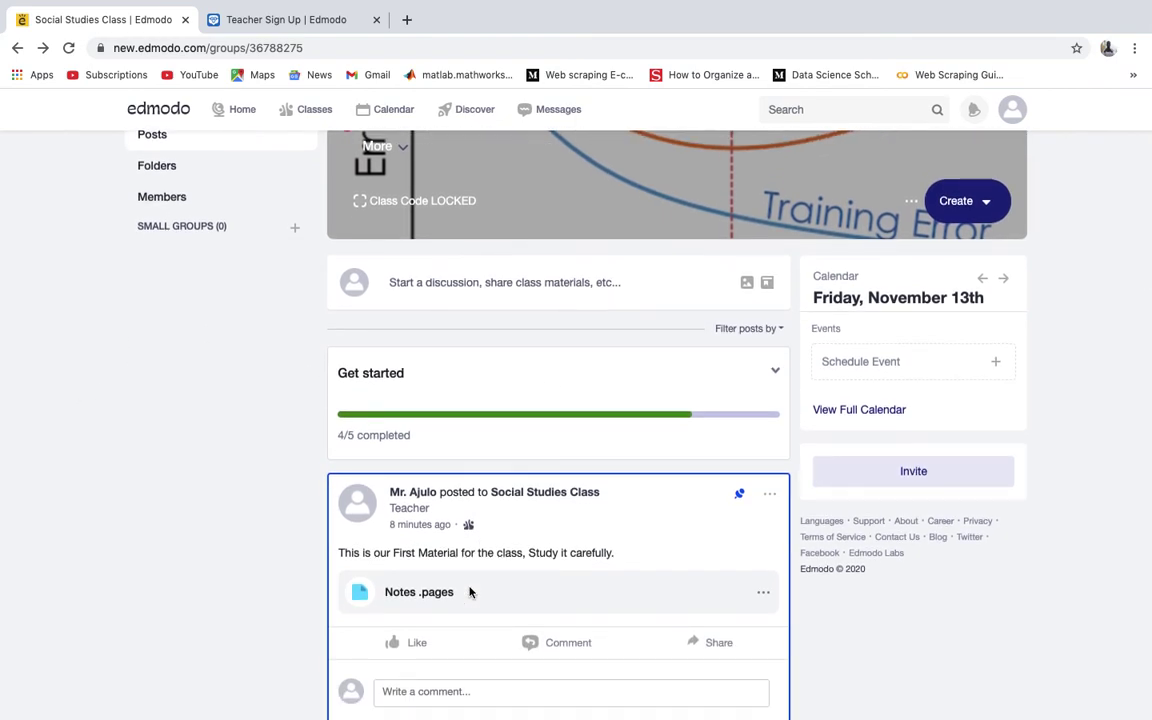
scroll(470, 591, down, 2)
scroll(470, 589, up, 4)
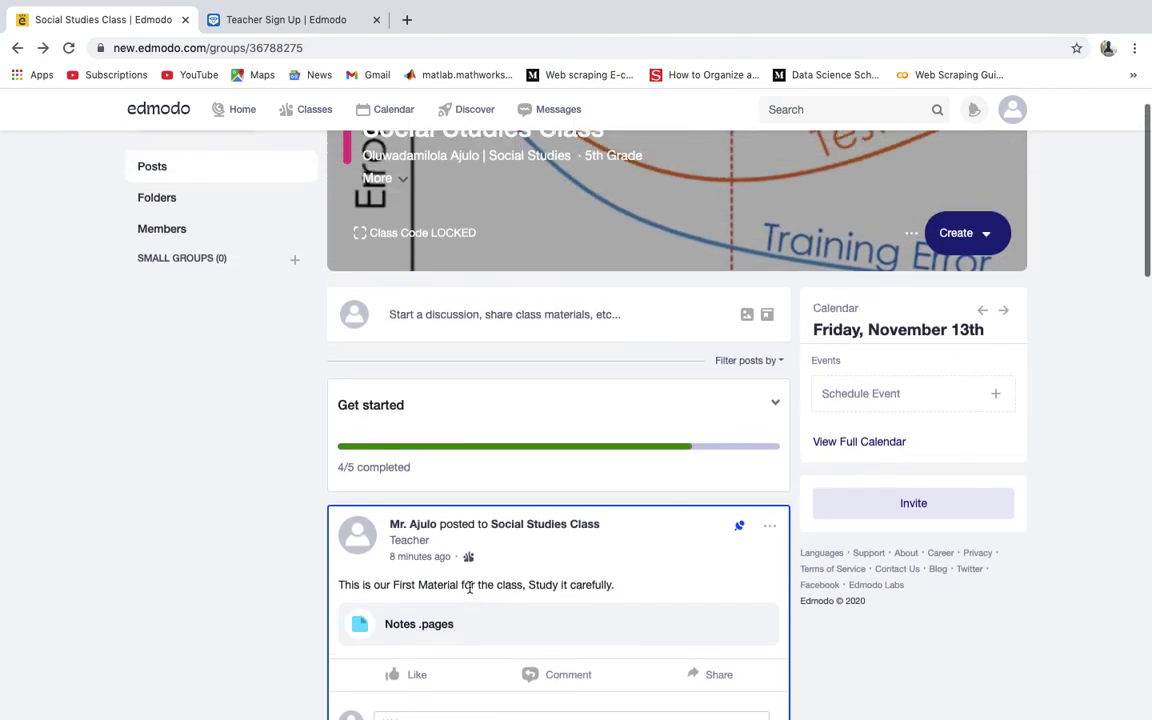